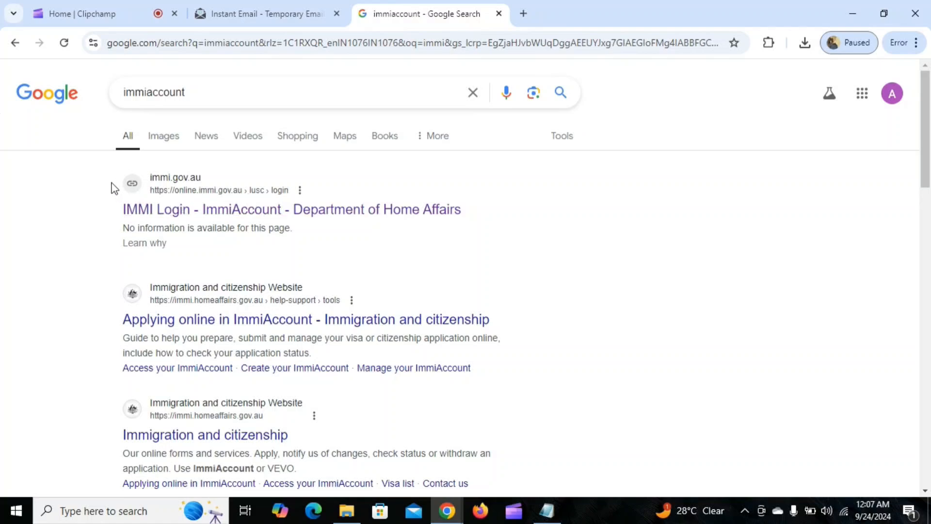
Open the IMMI Login - ImmiAccount result and scroll down to the Create an ImmiAccount section
{"action": "left_click", "coordinate": [345, 214]}
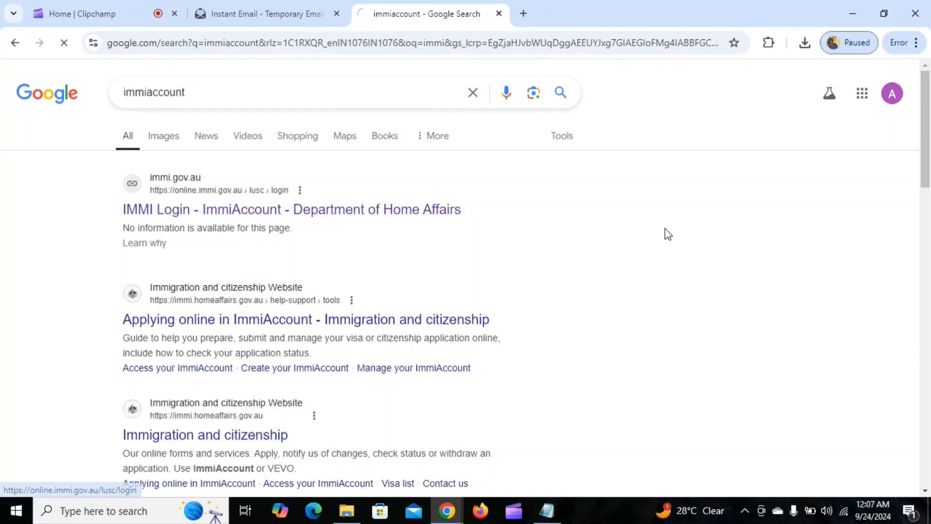
{"action": "scroll", "coordinate": [448, 245], "scroll_direction": "down", "scroll_amount": 1}
{"action": "scroll", "coordinate": [448, 246], "scroll_direction": "down", "scroll_amount": 2}
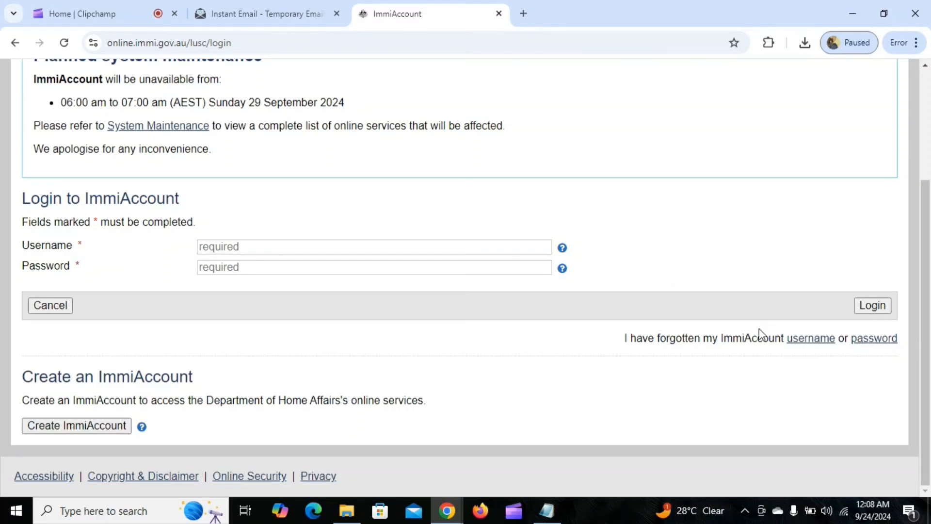
Start creating an ImmiAccount and copy the temporary address from the Instant Email mailbox
{"action": "left_click", "coordinate": [74, 427]}
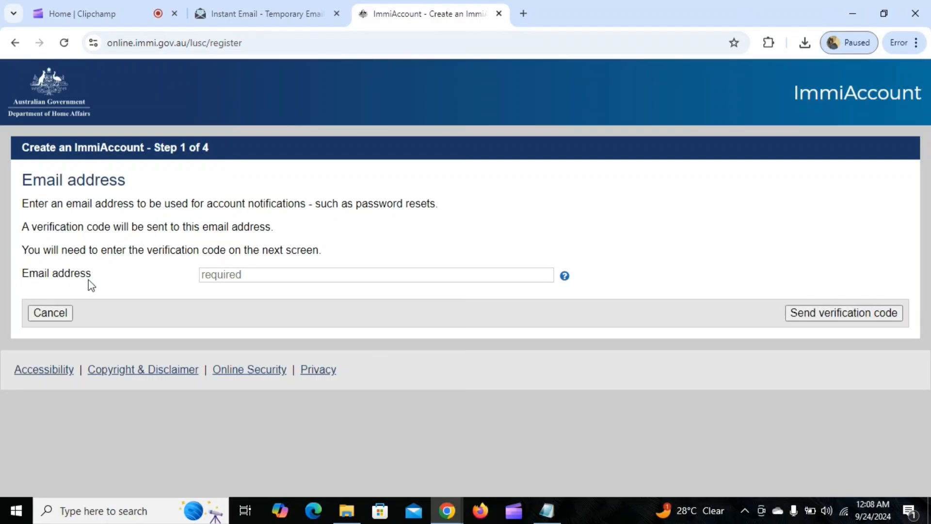
{"action": "left_click", "coordinate": [298, 273]}
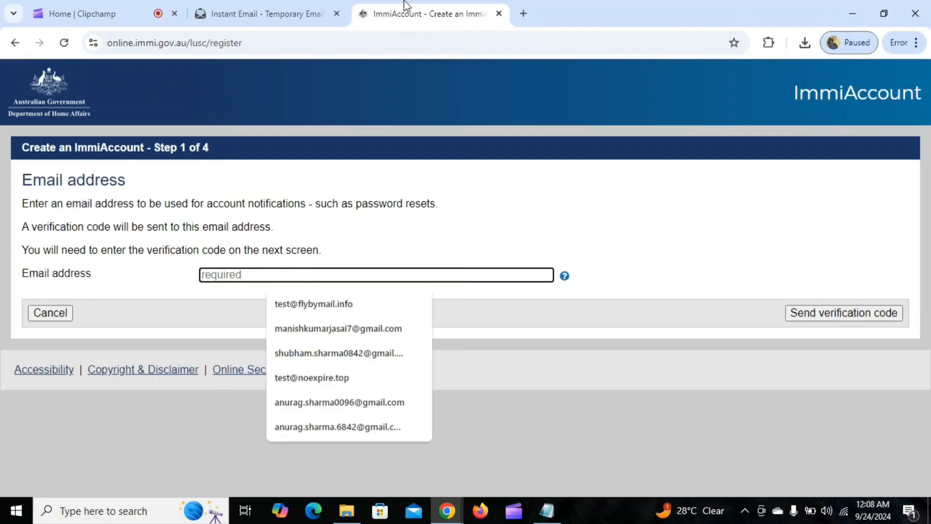
{"action": "left_click", "coordinate": [301, 8]}
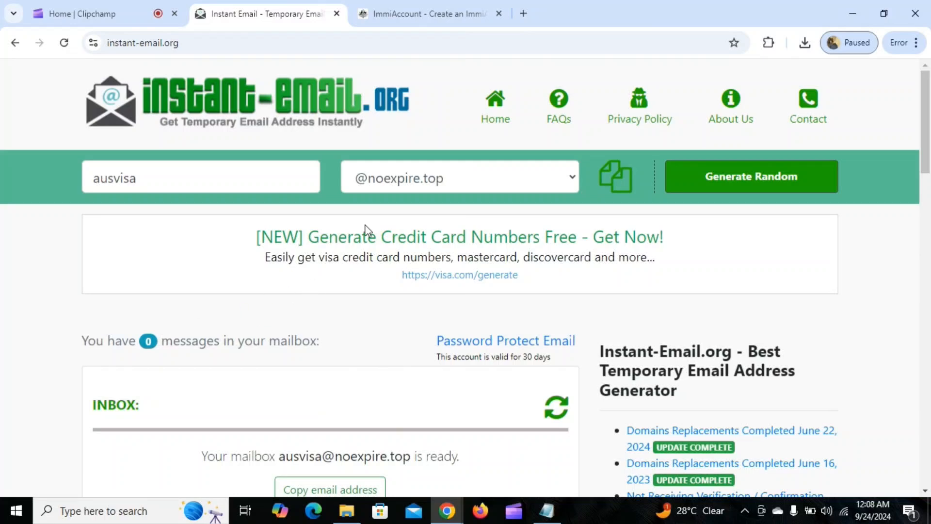
{"action": "scroll", "coordinate": [367, 230], "scroll_direction": "down", "scroll_amount": 4}
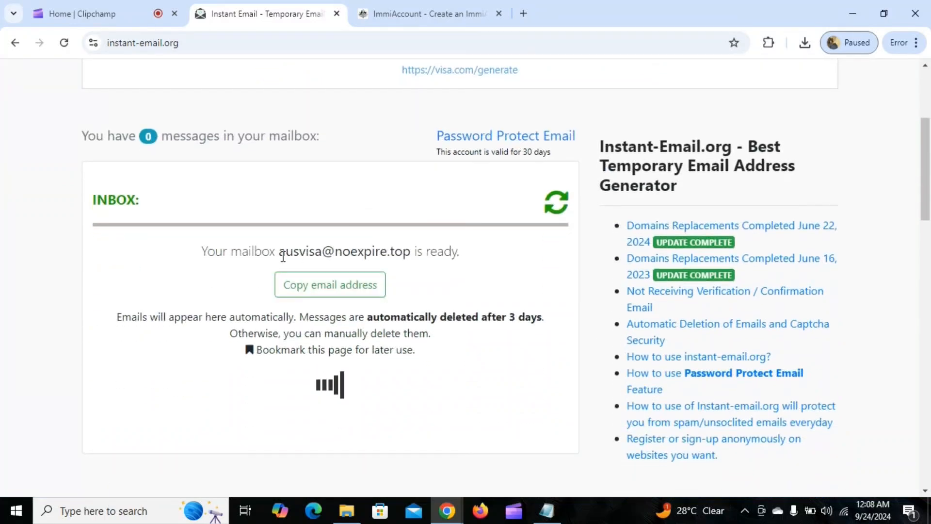
{"action": "left_click_drag", "start_coordinate": [279, 252], "coordinate": [411, 252]}
{"action": "key", "text": "ctrl+c"}
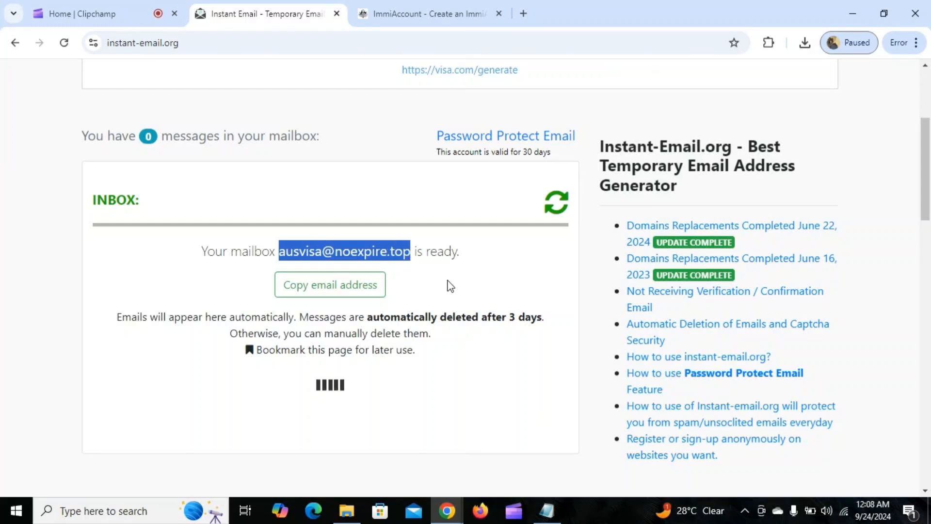
Paste the temporary address into Email address and request a verification code
{"action": "left_click", "coordinate": [417, 20]}
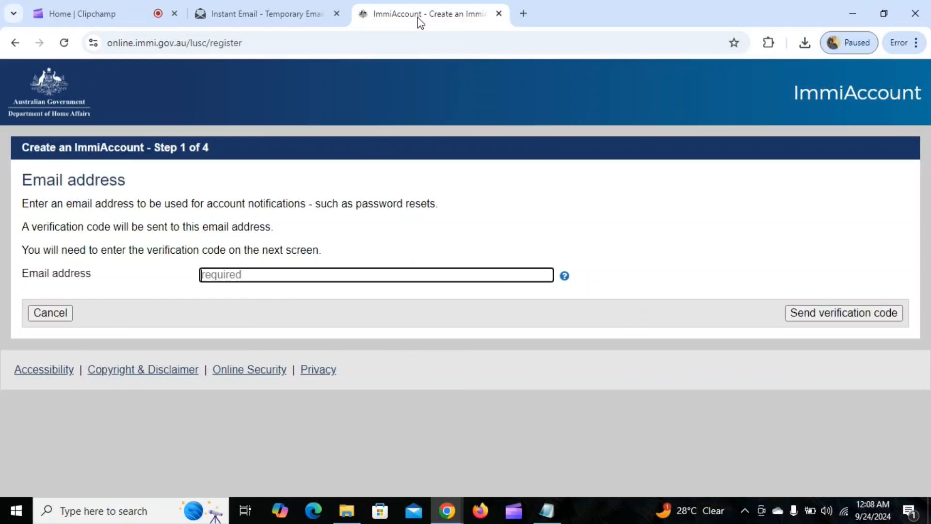
{"action": "left_click", "coordinate": [315, 274]}
{"action": "key", "text": "ctrl+v"}
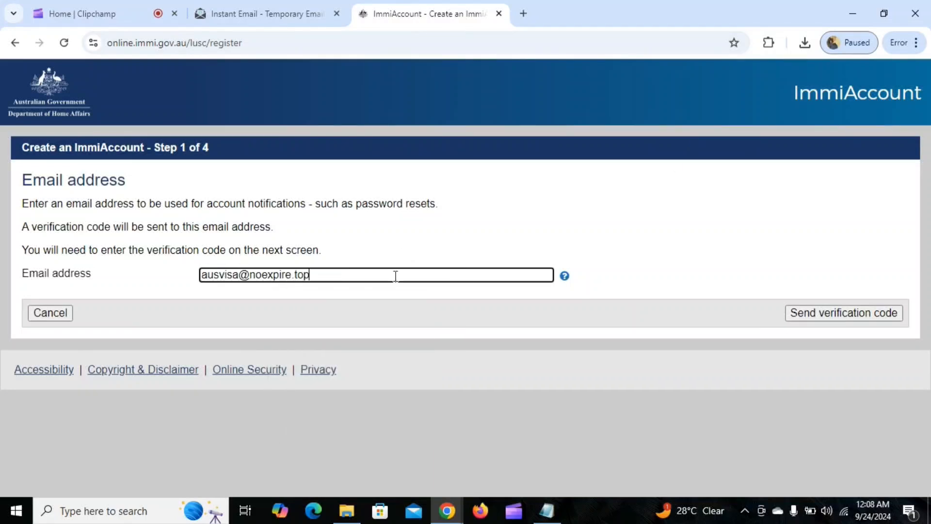
{"action": "left_click", "coordinate": [841, 310]}
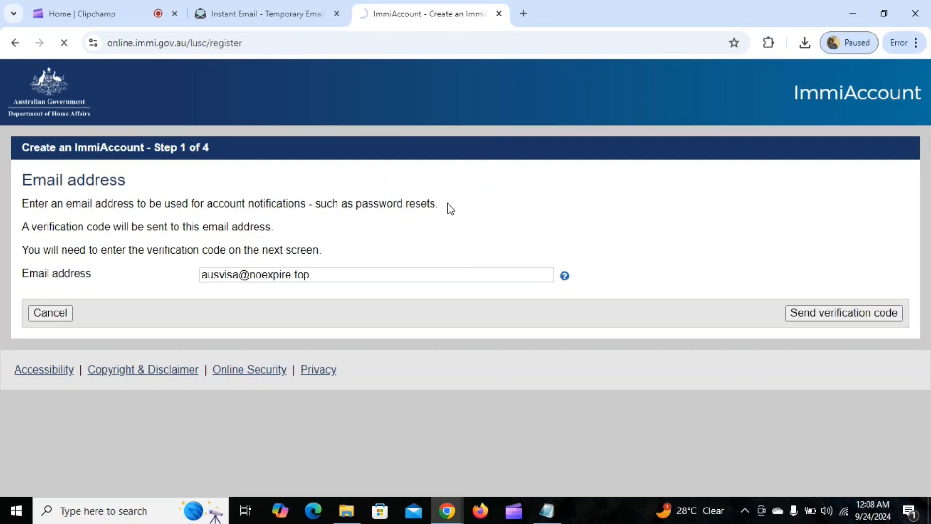
Refresh the Instant-Email inbox, open the ImmiAccount email and select its verification code
{"action": "left_click", "coordinate": [278, 13]}
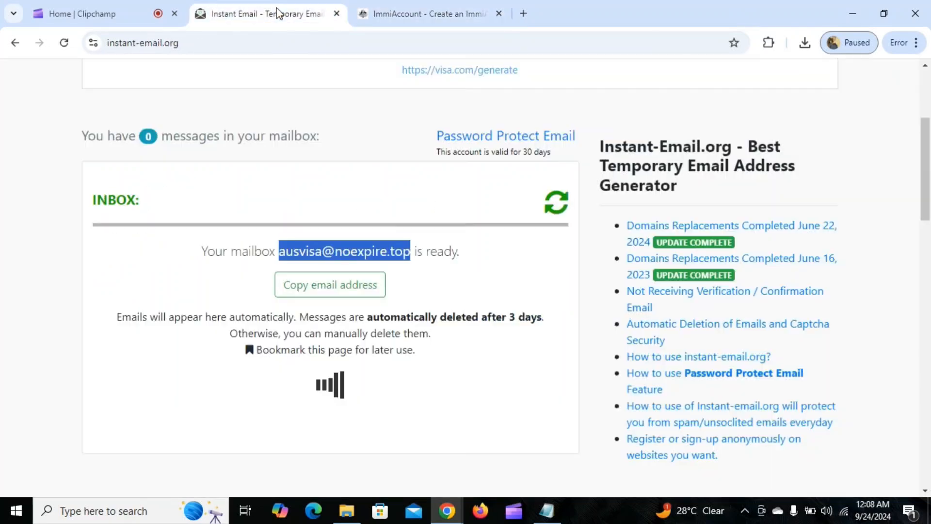
{"action": "scroll", "coordinate": [451, 220], "scroll_direction": "down", "scroll_amount": 4}
{"action": "scroll", "coordinate": [451, 216], "scroll_direction": "up", "scroll_amount": 3}
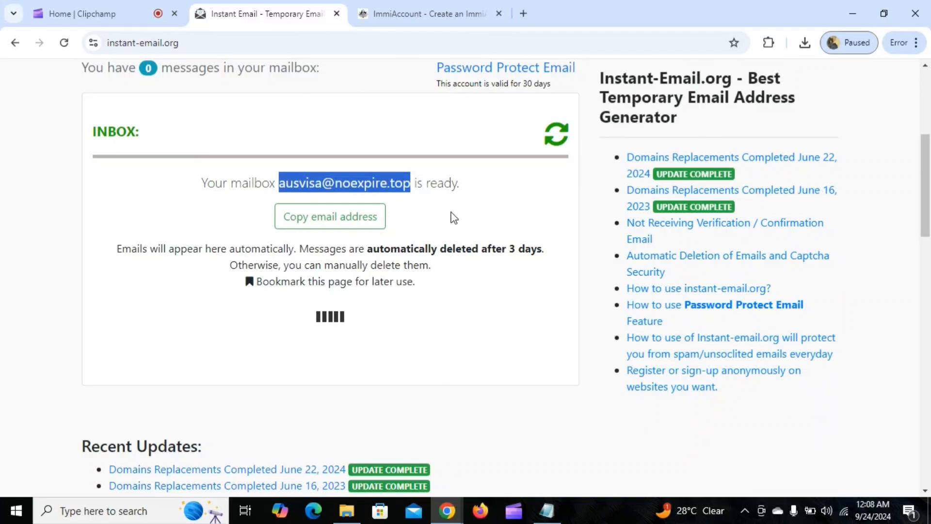
{"action": "left_click", "coordinate": [556, 136]}
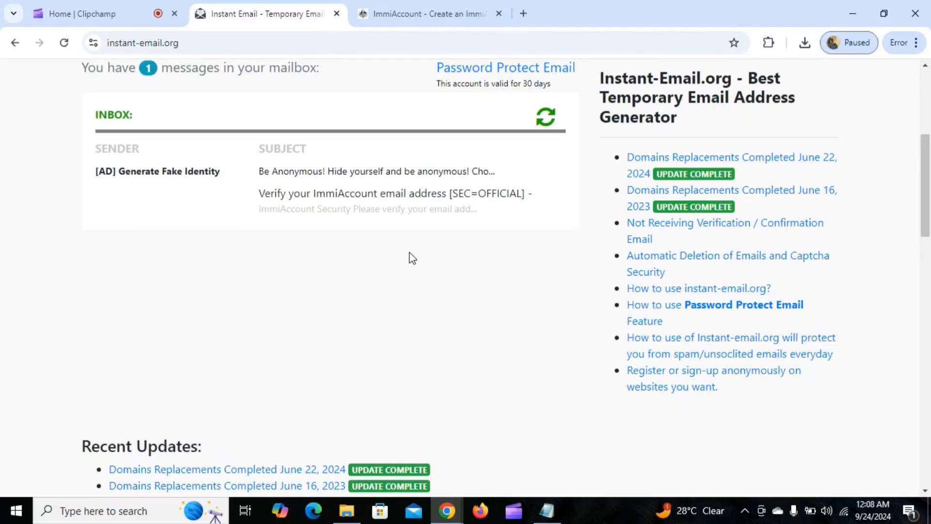
{"action": "left_click", "coordinate": [335, 201]}
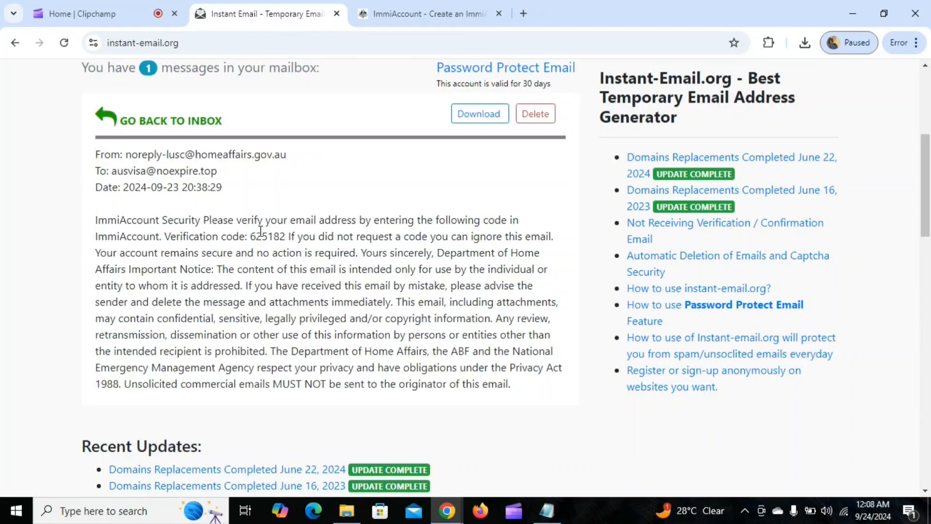
{"action": "left_click_drag", "start_coordinate": [251, 238], "coordinate": [286, 237]}
{"action": "key", "text": "ctrl+c"}
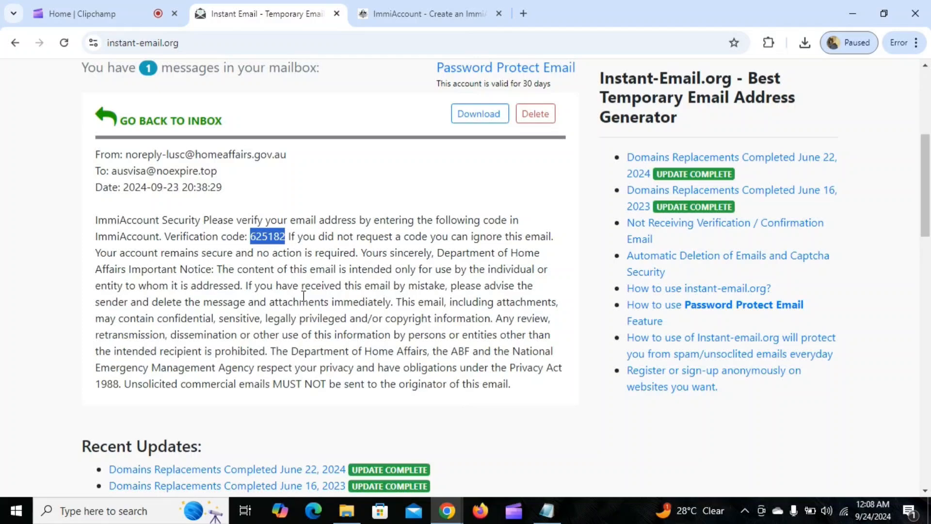
Paste the verification code and continue to Step 3 of the registration
{"action": "left_click", "coordinate": [401, 14]}
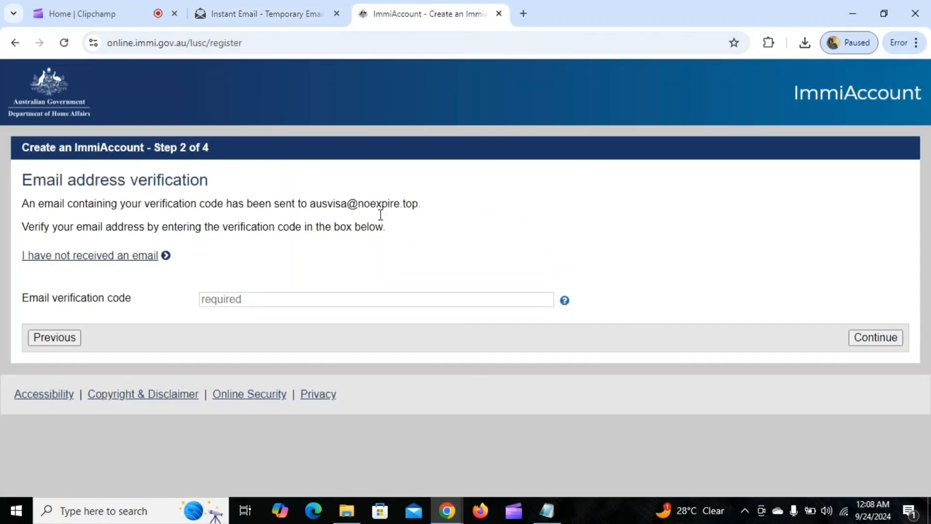
{"action": "left_click", "coordinate": [315, 302]}
{"action": "key", "text": "ctrl+v"}
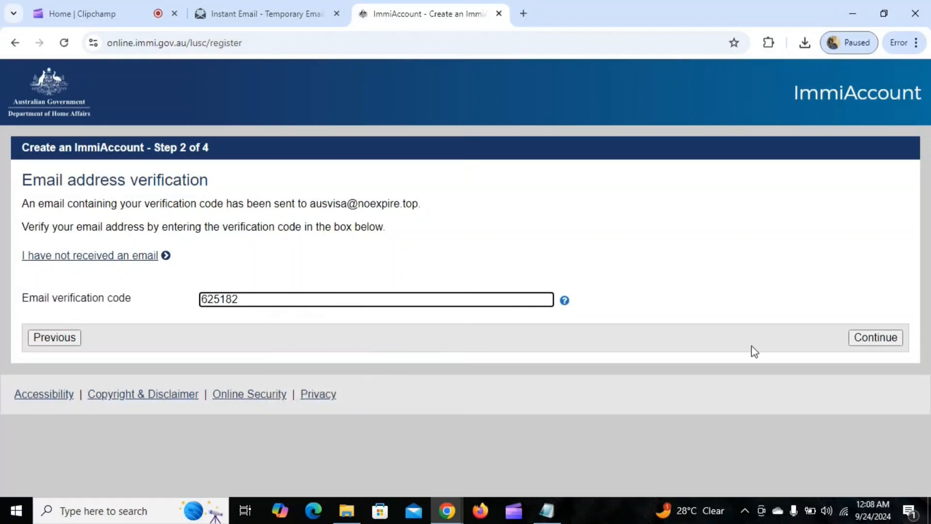
{"action": "left_click", "coordinate": [878, 339]}
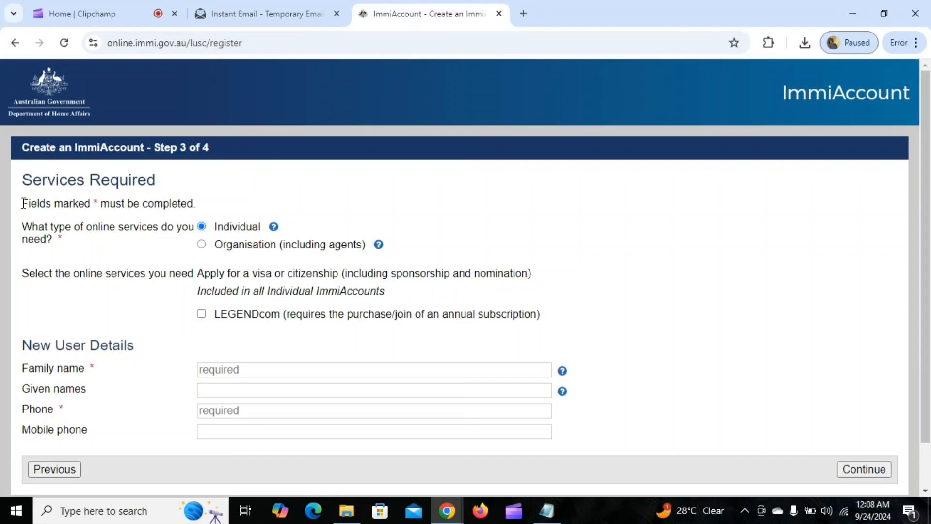
{"action": "left_click_drag", "start_coordinate": [23, 203], "coordinate": [206, 207]}
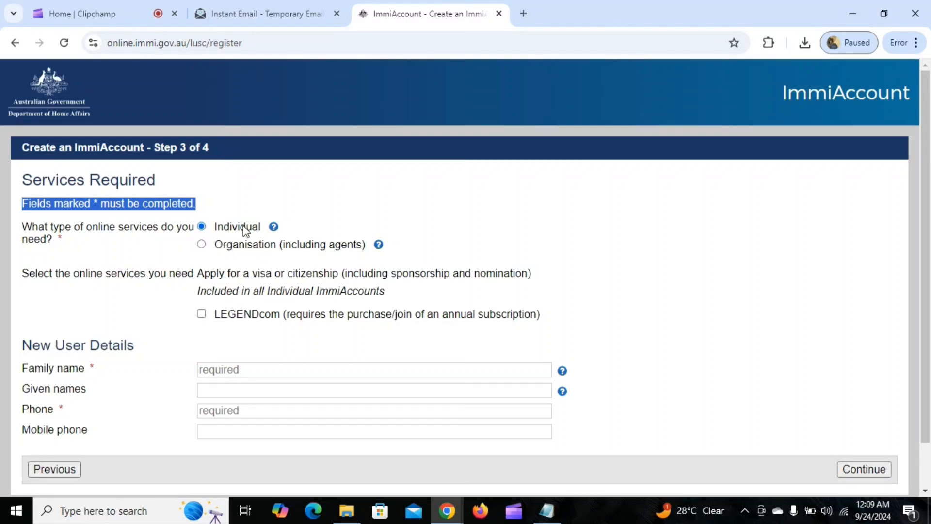
{"action": "scroll", "coordinate": [364, 201], "scroll_direction": "down", "scroll_amount": 1}
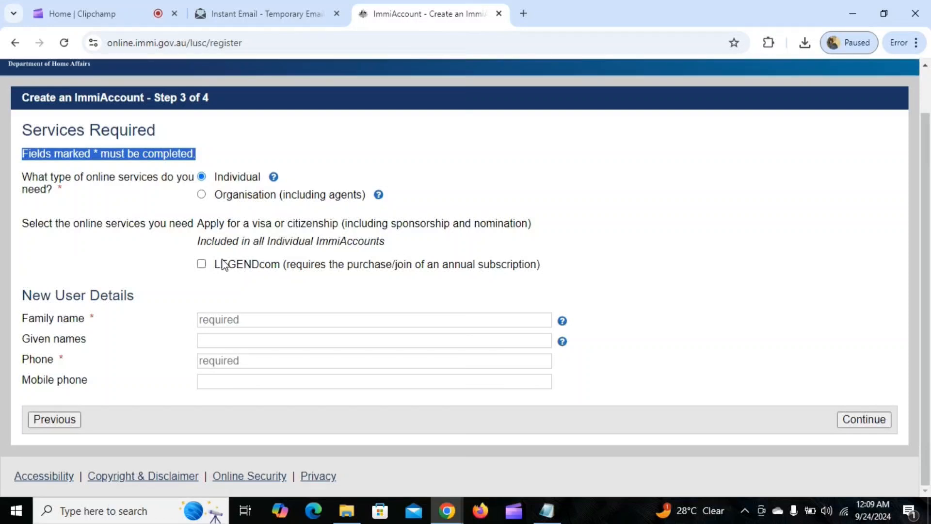
Fill the family name and given names from saved suggestions and enter the phone number
{"action": "left_click", "coordinate": [260, 319]}
{"action": "left_click", "coordinate": [278, 350]}
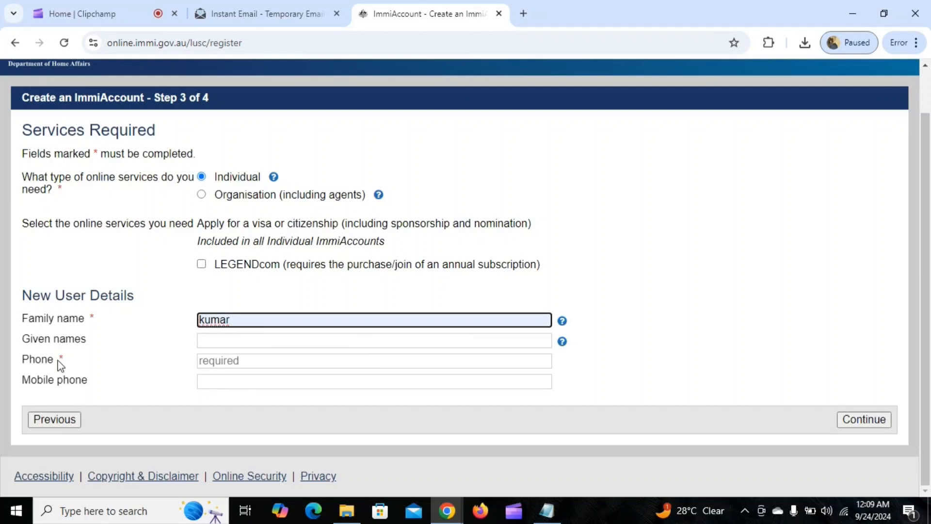
{"action": "left_click", "coordinate": [216, 340]}
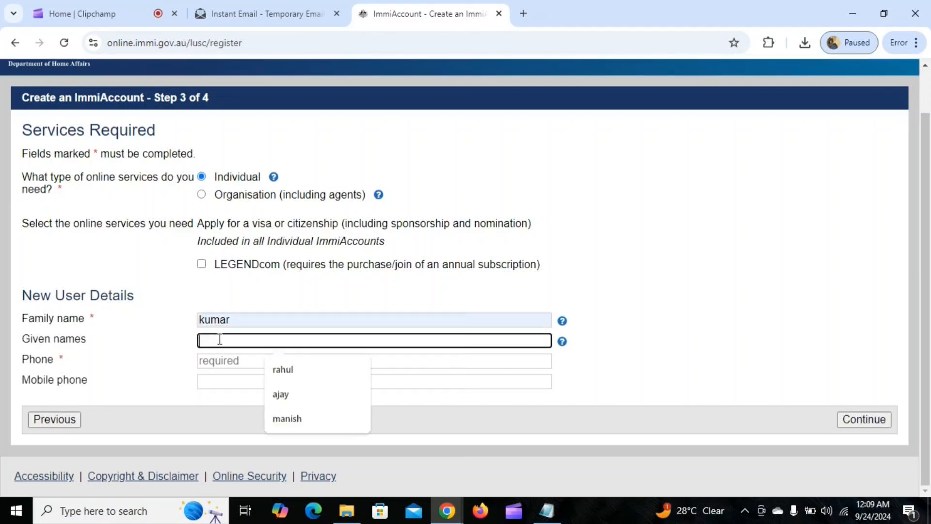
{"action": "left_click", "coordinate": [291, 425]}
{"action": "left_click", "coordinate": [224, 361]}
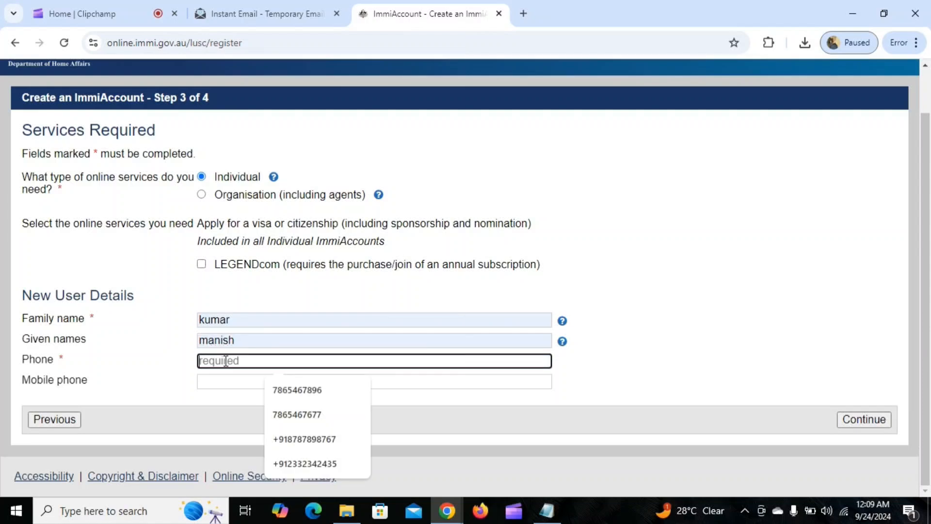
{"action": "type", "text": "+91"}
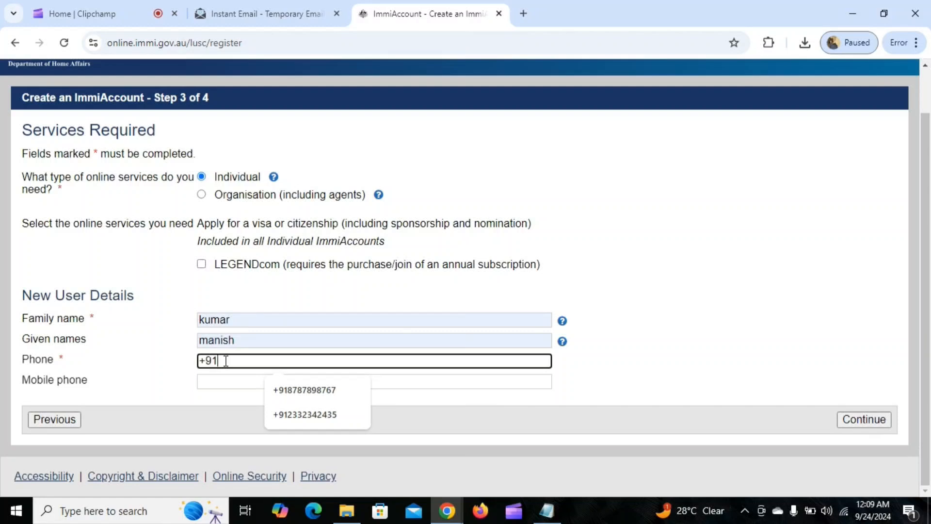
{"action": "type", "text": "123321"}
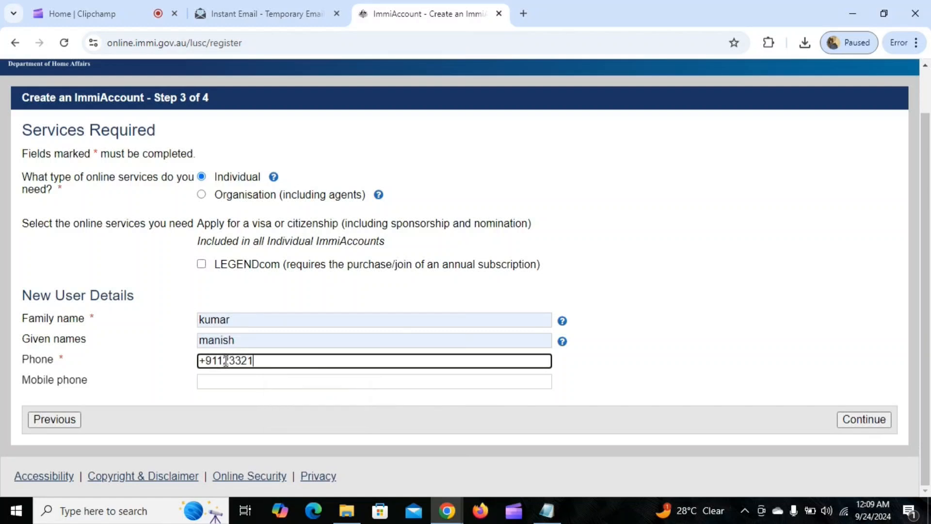
{"action": "type", "text": "33214532"}
Continue to the account details and enter and confirm the account password
{"action": "left_click", "coordinate": [871, 419]}
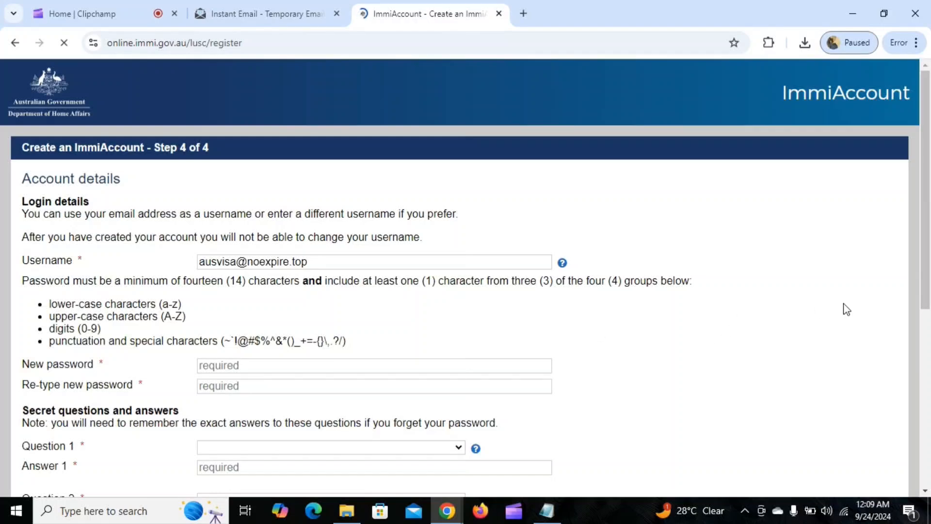
{"action": "scroll", "coordinate": [64, 341], "scroll_direction": "down", "scroll_amount": 3}
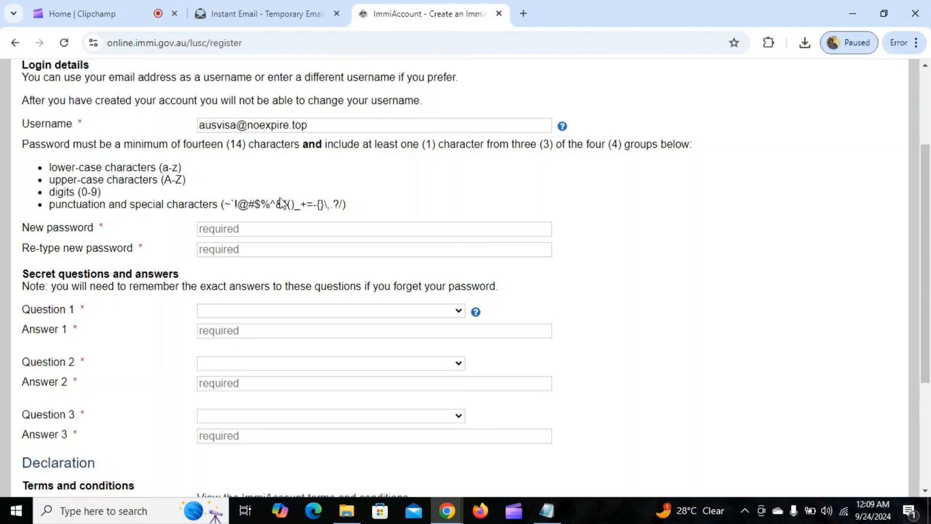
{"action": "left_click", "coordinate": [280, 227]}
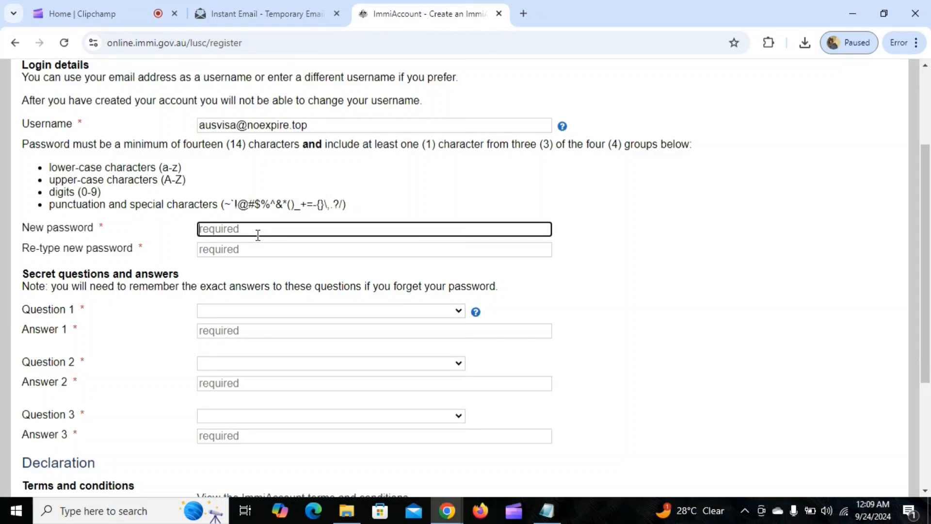
{"action": "type", "text": "A"}
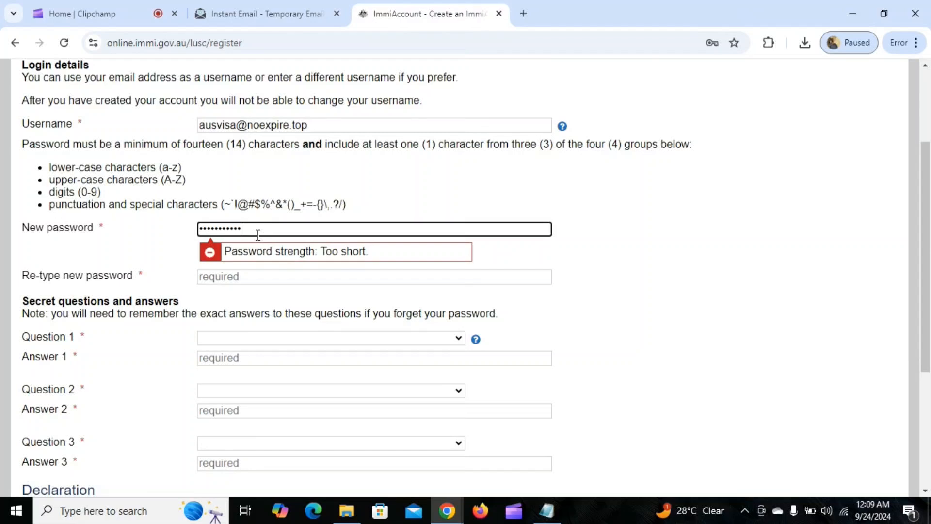
{"action": "type", "text": "24"}
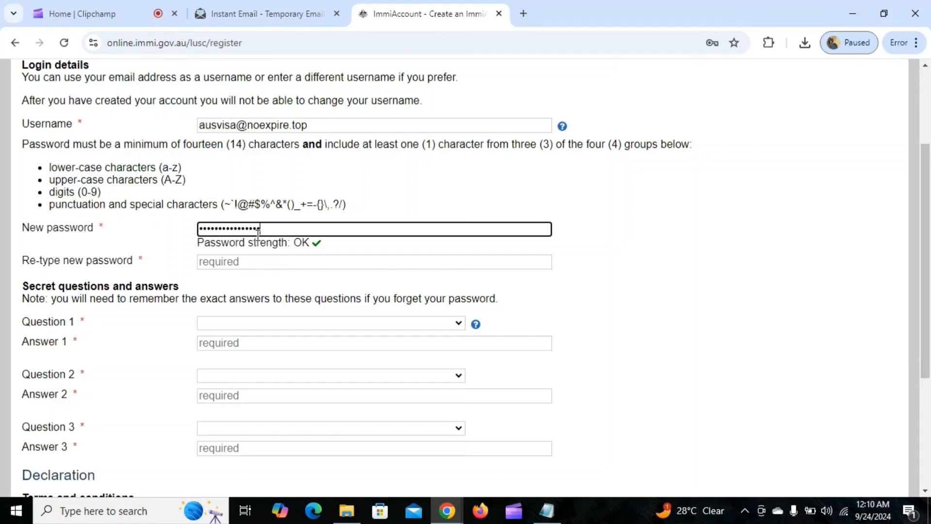
{"action": "left_click", "coordinate": [285, 263]}
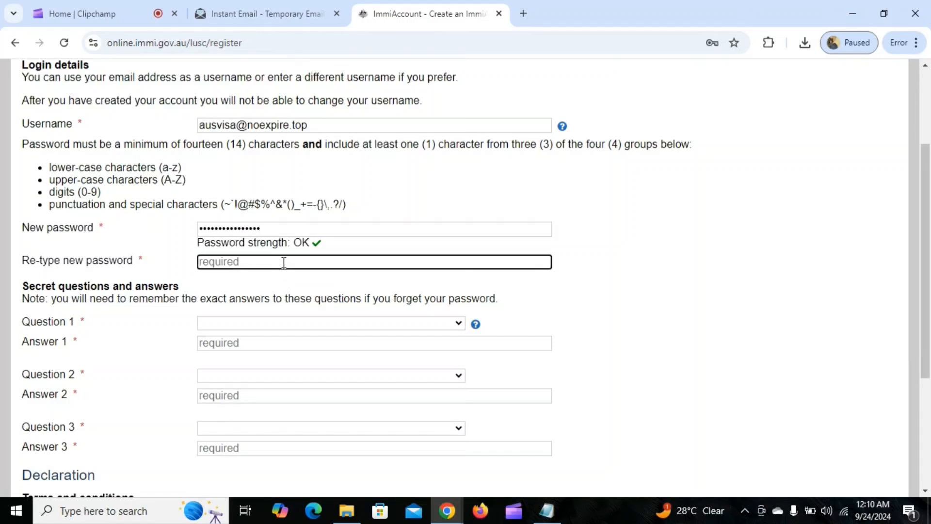
{"action": "type", "text": "A"}
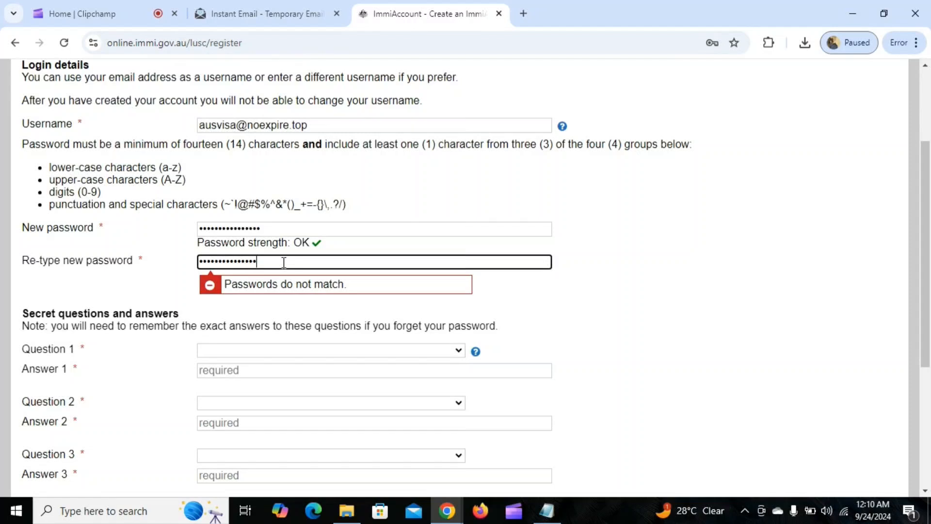
{"action": "type", "text": "!"}
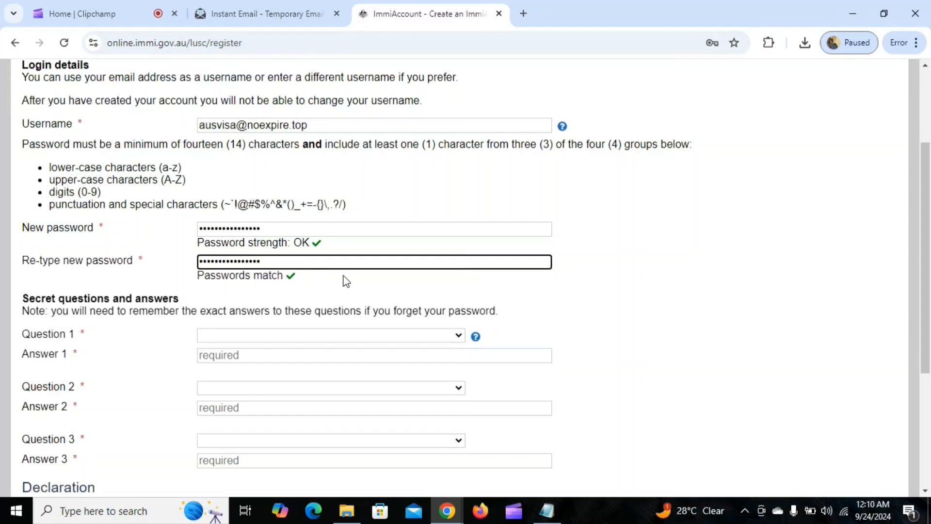
Choose the favourite teacher secret question and fill in its answer
{"action": "scroll", "coordinate": [606, 204], "scroll_direction": "down", "scroll_amount": 3}
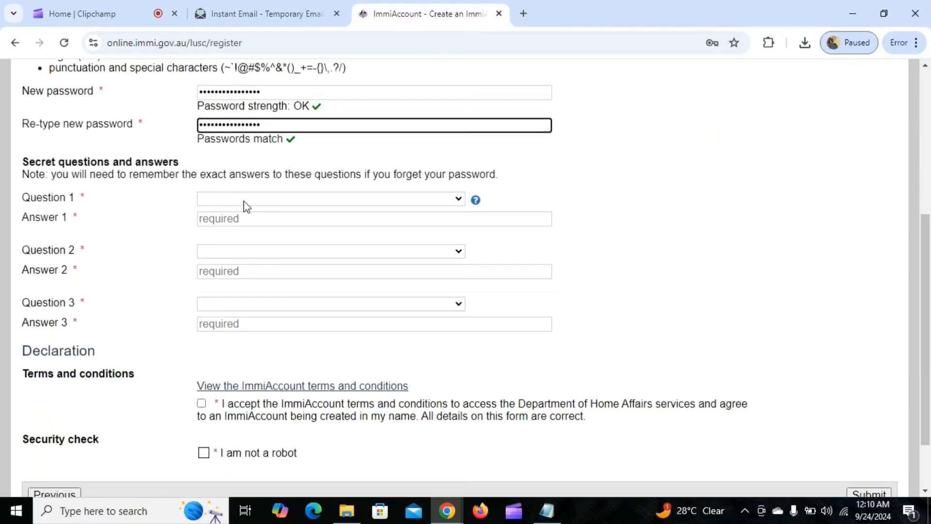
{"action": "left_click", "coordinate": [247, 199]}
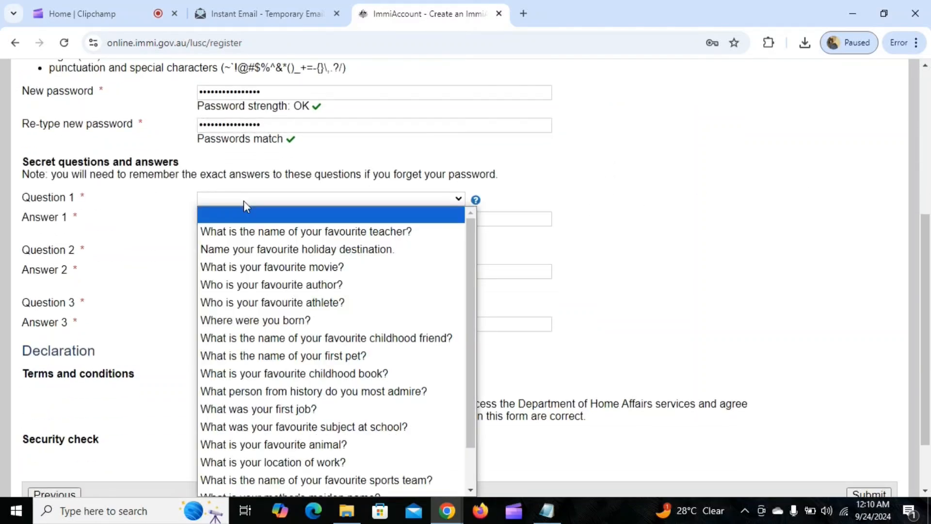
{"action": "left_click", "coordinate": [255, 235]}
{"action": "left_click", "coordinate": [265, 219]}
{"action": "left_click", "coordinate": [291, 253]}
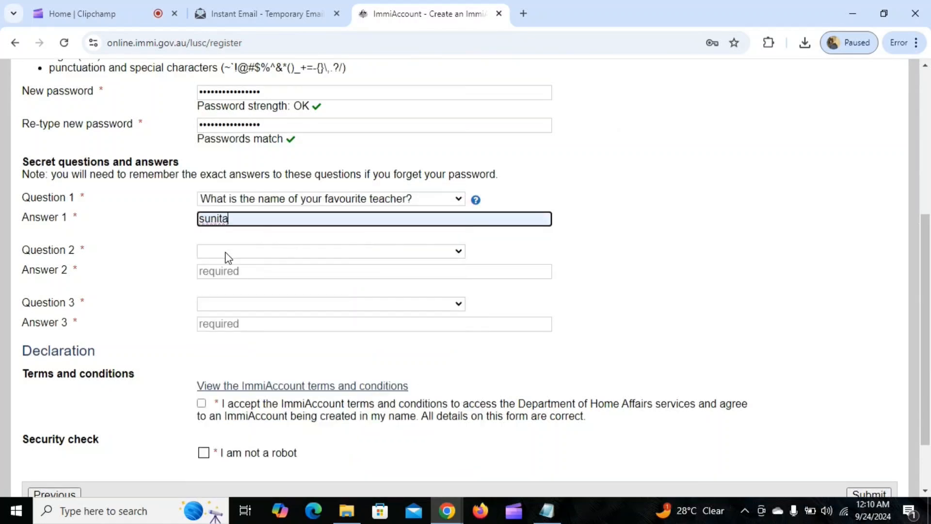
Choose the favourite holiday destination and favourite movie questions and fill their answers
{"action": "left_click", "coordinate": [240, 253]}
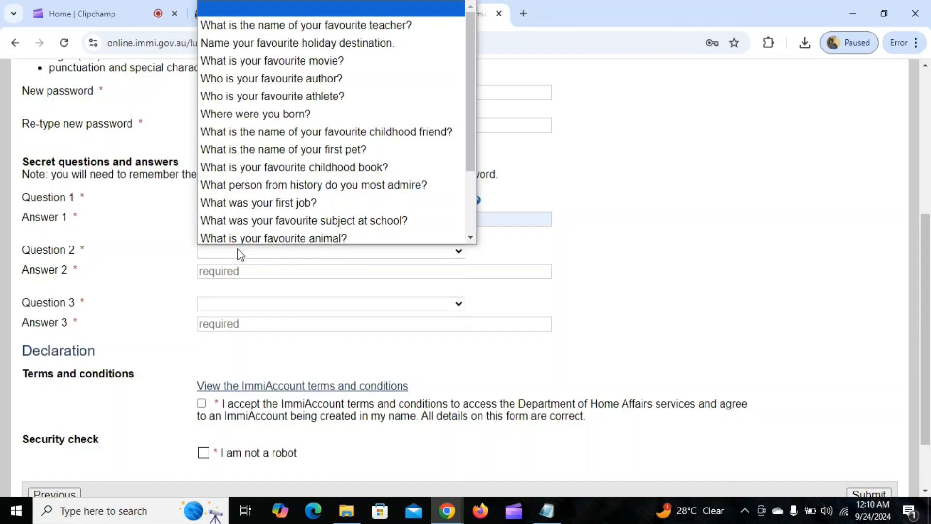
{"action": "left_click", "coordinate": [271, 43]}
{"action": "left_click", "coordinate": [302, 268]}
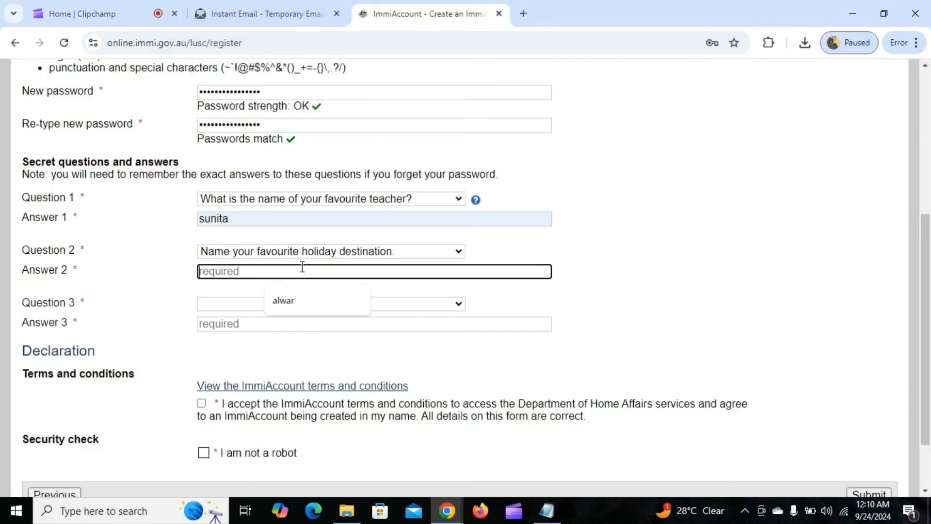
{"action": "left_click", "coordinate": [293, 301]}
{"action": "left_click", "coordinate": [222, 306]}
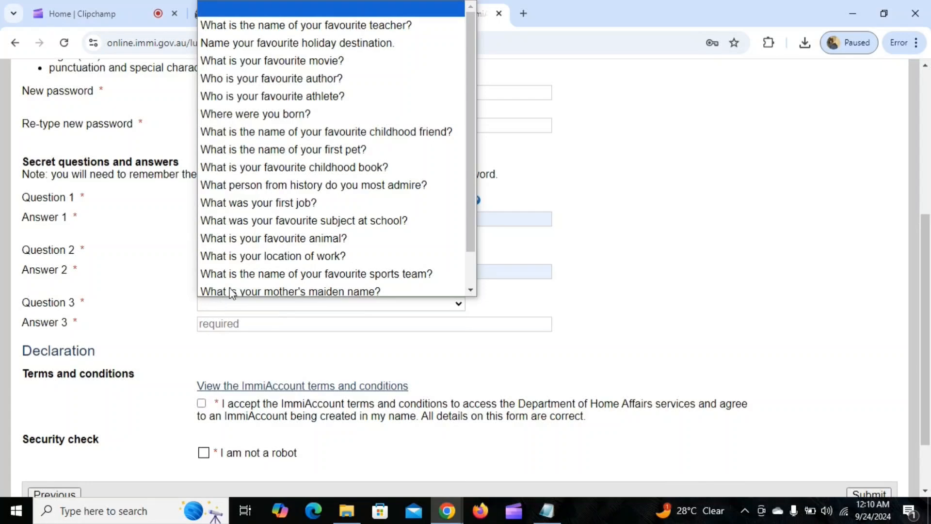
{"action": "left_click", "coordinate": [303, 60]}
{"action": "left_click", "coordinate": [321, 324]}
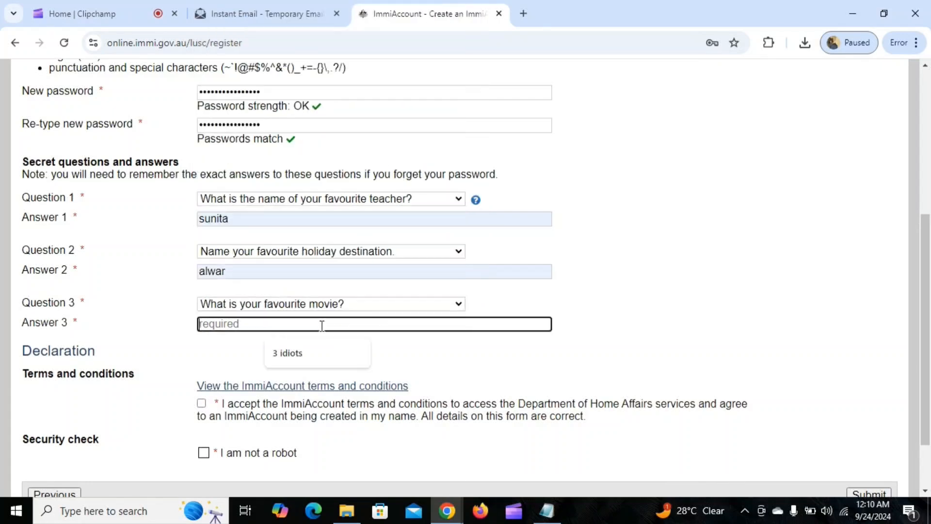
{"action": "left_click", "coordinate": [317, 359]}
Accept the terms and conditions and tick the I am not a robot box
{"action": "scroll", "coordinate": [368, 315], "scroll_direction": "down", "scroll_amount": 2}
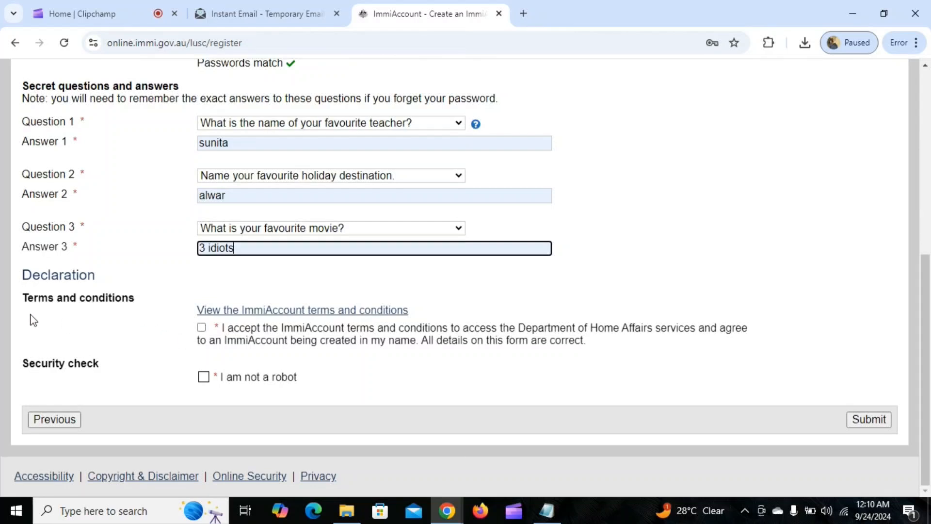
{"action": "left_click", "coordinate": [201, 329]}
{"action": "left_click", "coordinate": [204, 377]}
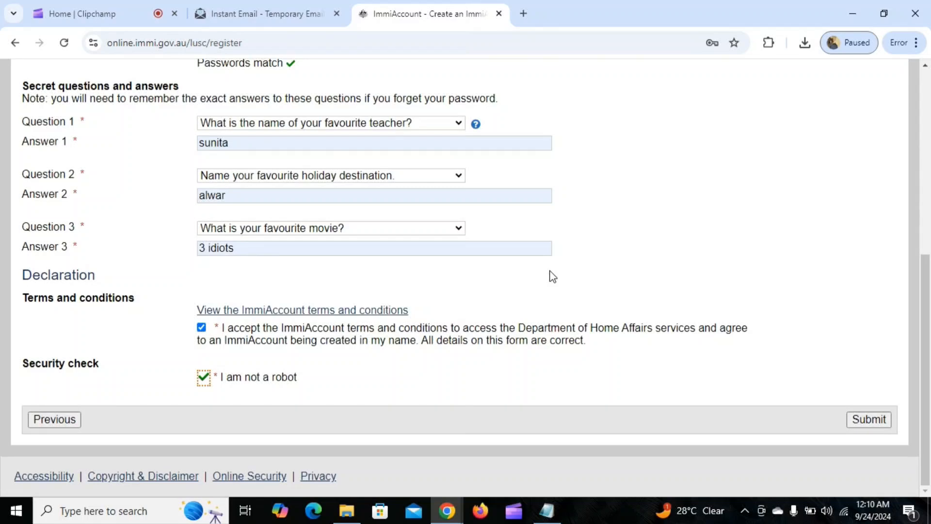
Submit the registration, continue past the Login successful notice, and open applications ready to submit
{"action": "left_click", "coordinate": [856, 418]}
{"action": "scroll", "coordinate": [586, 300], "scroll_direction": "down", "scroll_amount": 2}
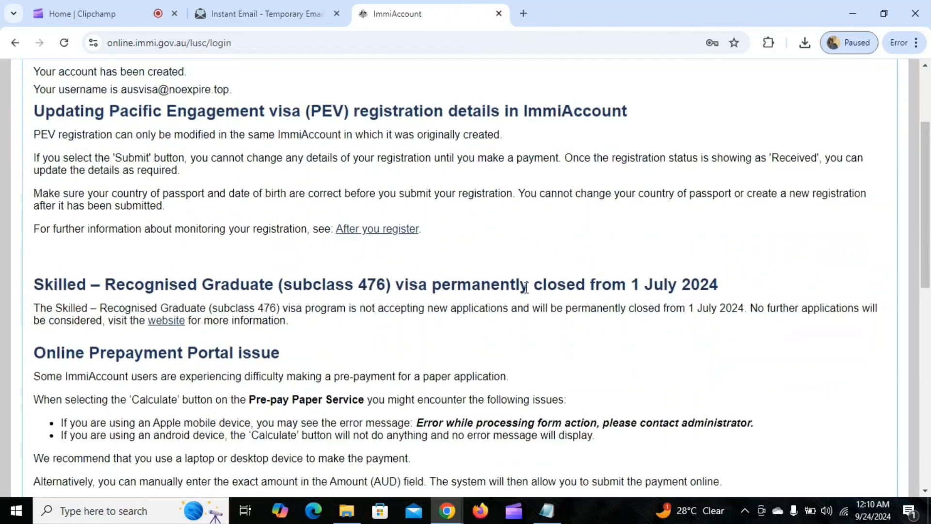
{"action": "scroll", "coordinate": [526, 286], "scroll_direction": "up", "scroll_amount": 2}
{"action": "scroll", "coordinate": [54, 183], "scroll_direction": "down", "scroll_amount": 1}
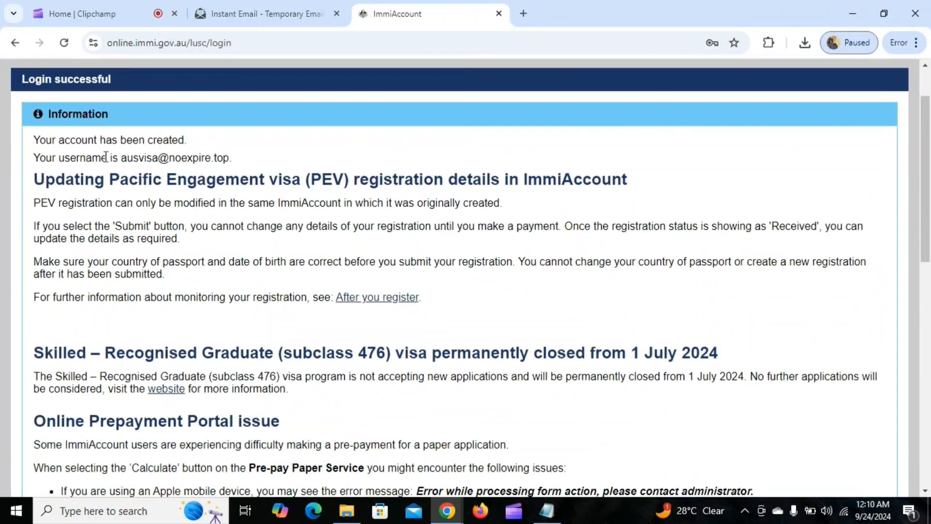
{"action": "left_click_drag", "start_coordinate": [34, 141], "coordinate": [184, 142]}
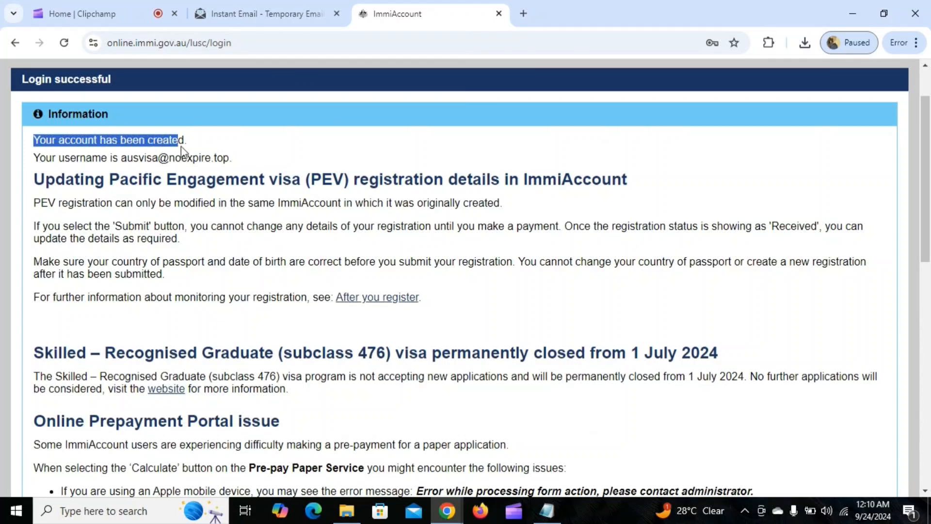
{"action": "scroll", "coordinate": [181, 226], "scroll_direction": "down", "scroll_amount": 12}
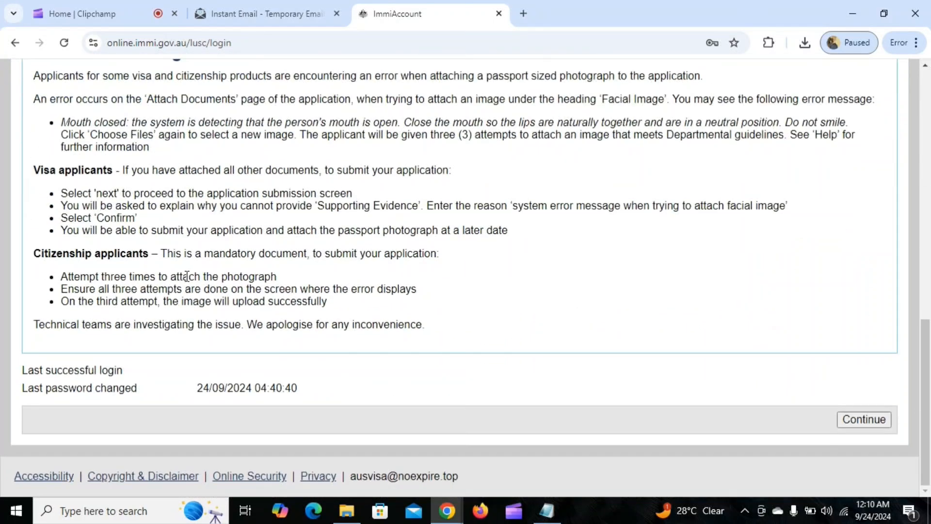
{"action": "left_click", "coordinate": [861, 420]}
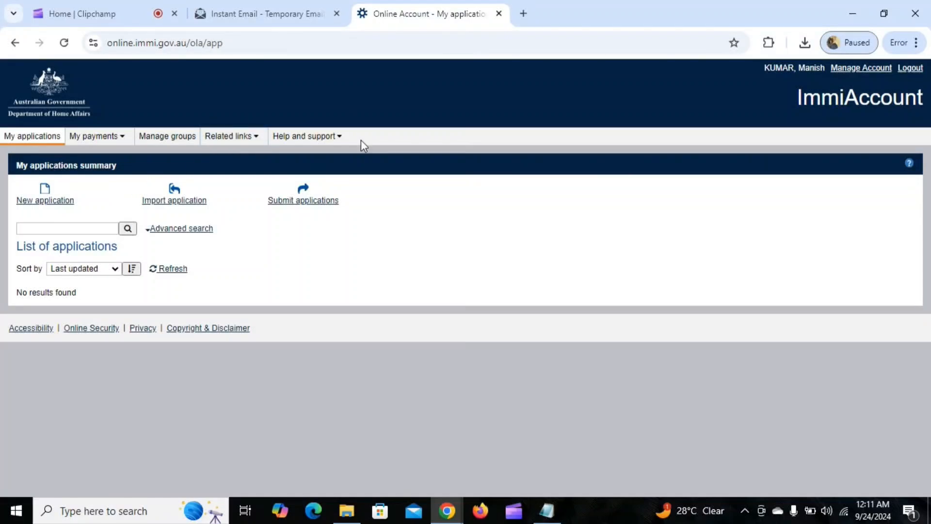
{"action": "left_click", "coordinate": [316, 204]}
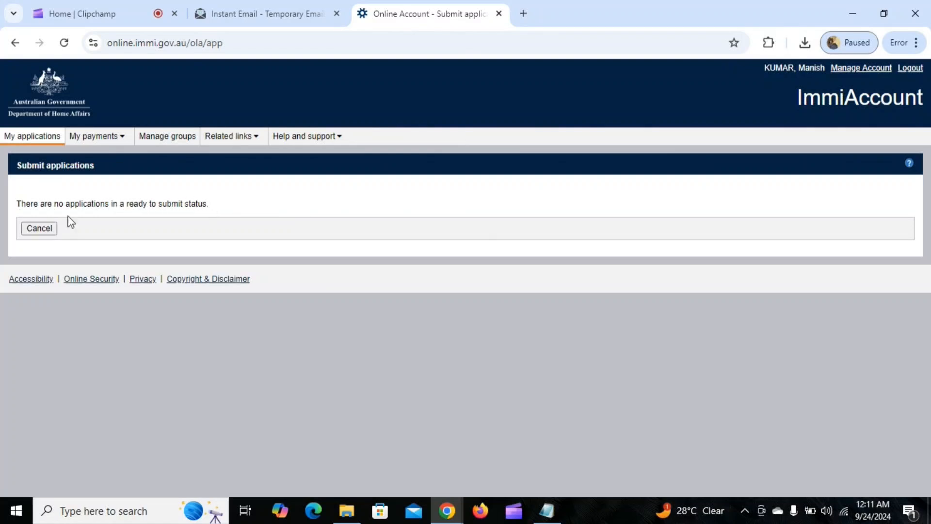
{"action": "left_click", "coordinate": [47, 229]}
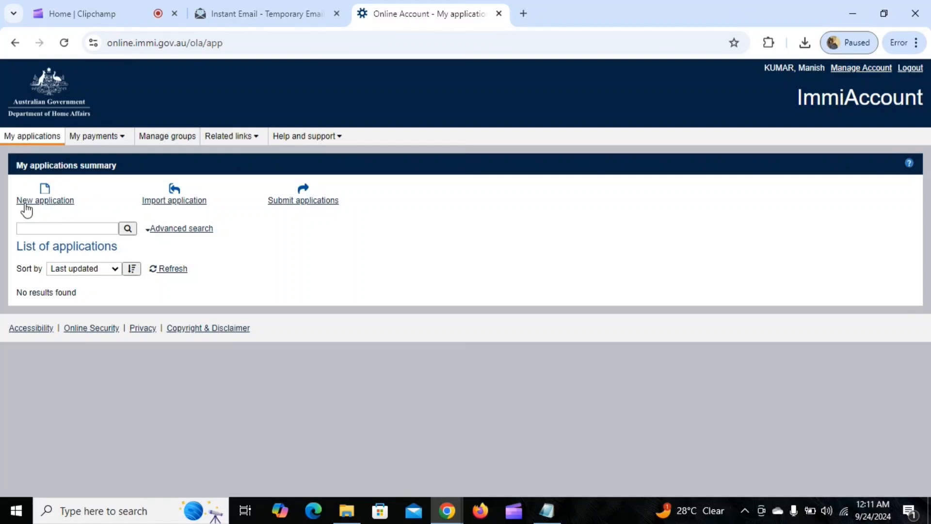
Start a new application, expanding Skilled, Student and Visitor categories, and choose eVisitor (651)
{"action": "left_click", "coordinate": [51, 204]}
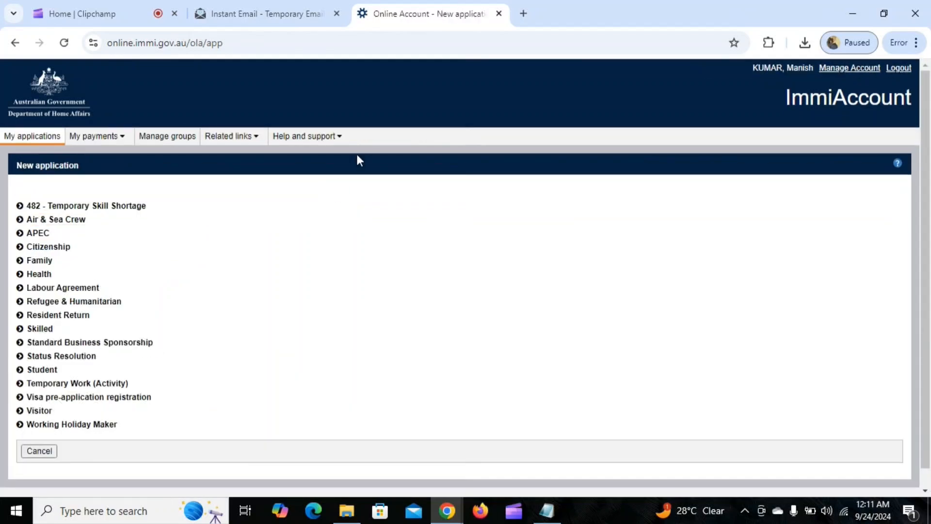
{"action": "scroll", "coordinate": [357, 154], "scroll_direction": "down", "scroll_amount": 1}
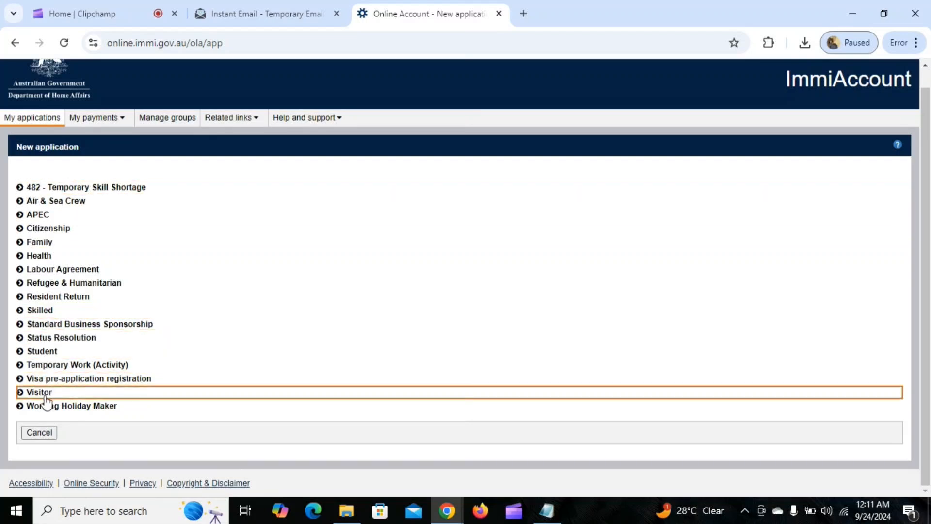
{"action": "left_click", "coordinate": [21, 312]}
{"action": "scroll", "coordinate": [329, 218], "scroll_direction": "down", "scroll_amount": 3}
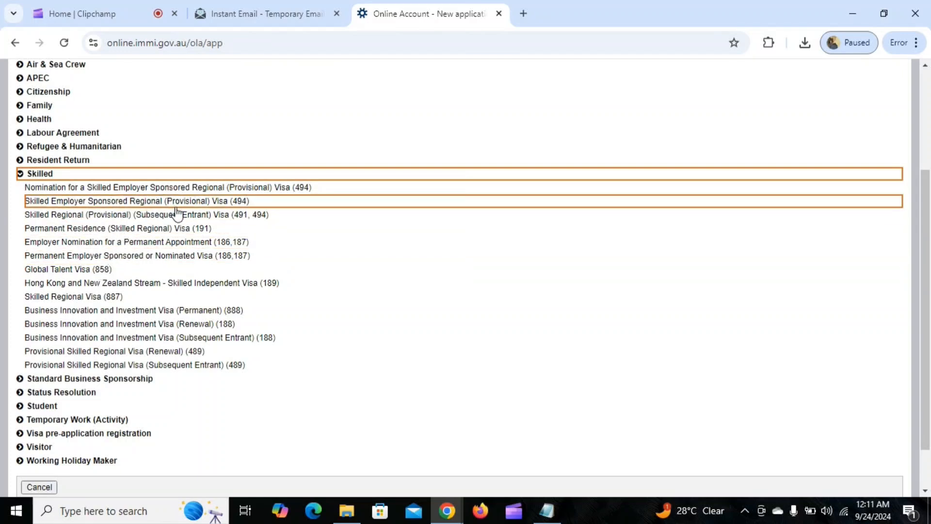
{"action": "scroll", "coordinate": [143, 298], "scroll_direction": "down", "scroll_amount": 1}
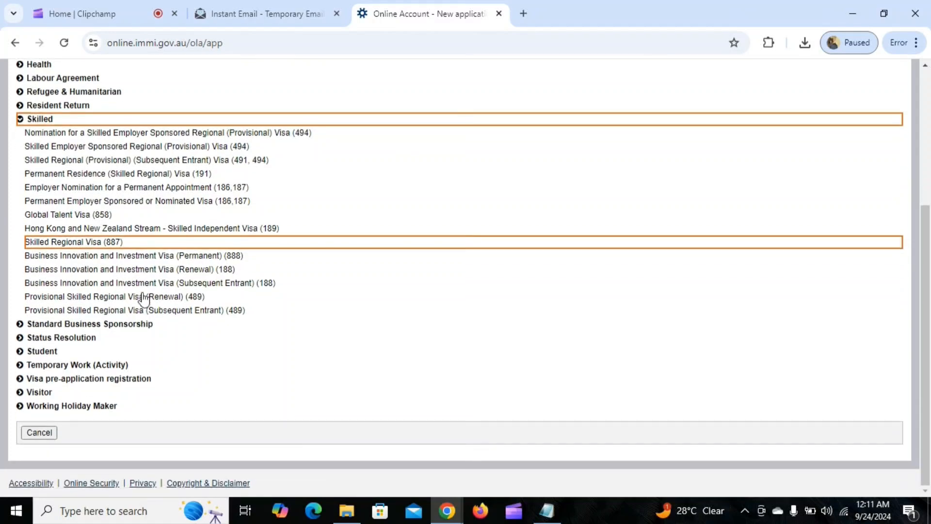
{"action": "left_click", "coordinate": [43, 351]}
{"action": "scroll", "coordinate": [155, 333], "scroll_direction": "down", "scroll_amount": 1}
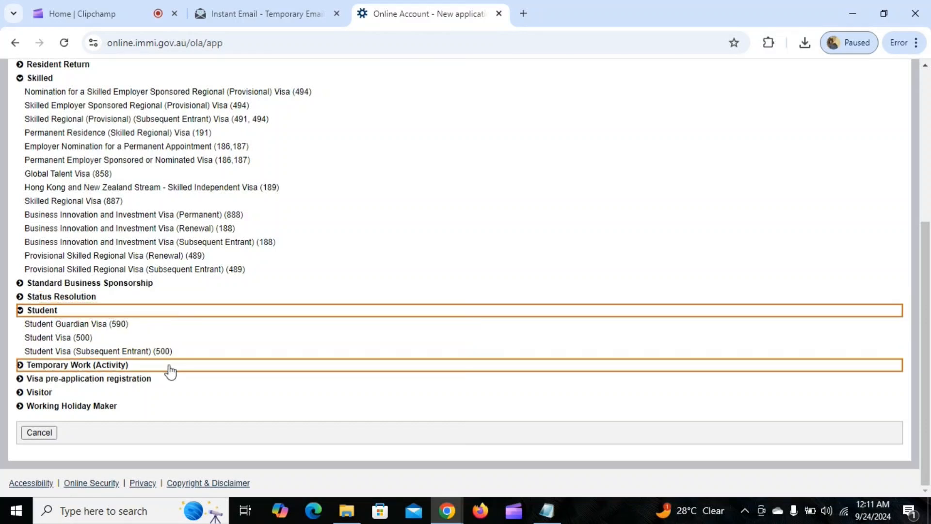
{"action": "left_click", "coordinate": [42, 390]}
{"action": "scroll", "coordinate": [209, 257], "scroll_direction": "down", "scroll_amount": 1}
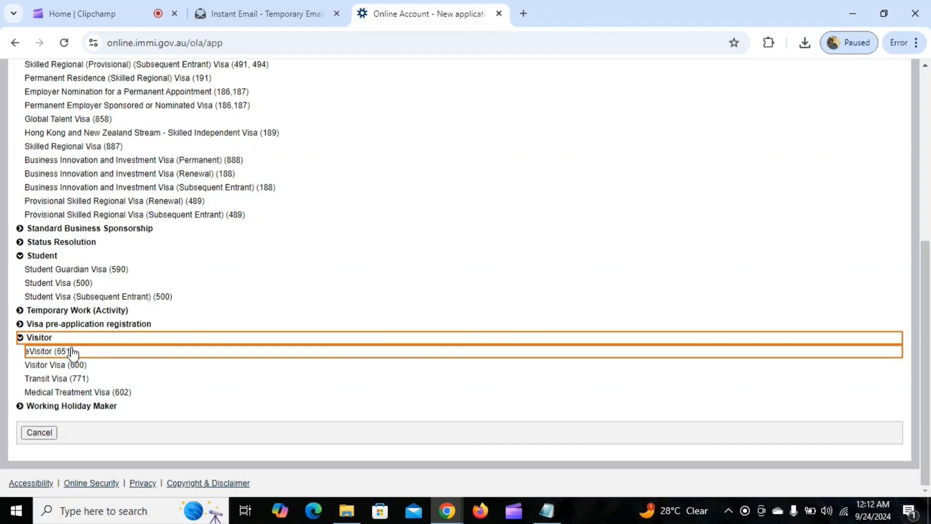
{"action": "left_click", "coordinate": [44, 351]}
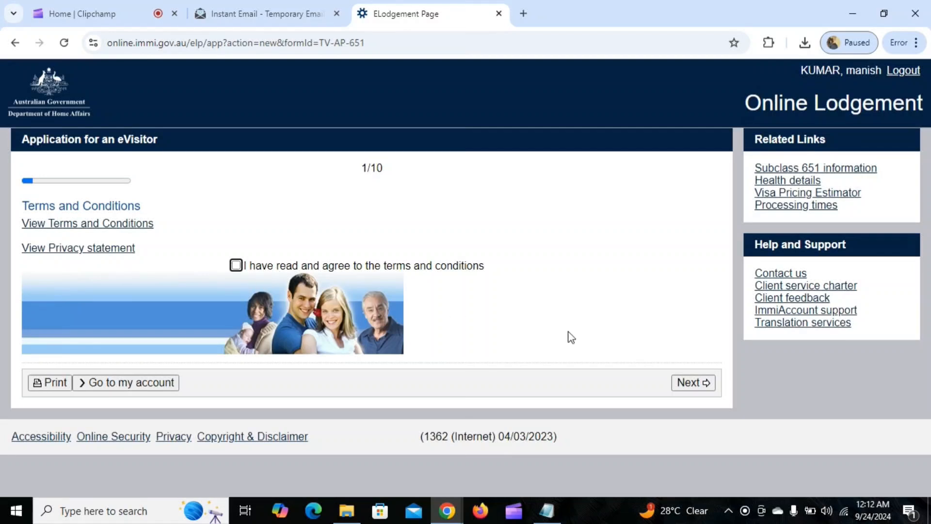
Leave the eVisitor (651) application and return to the account home
{"action": "left_click", "coordinate": [15, 44]}
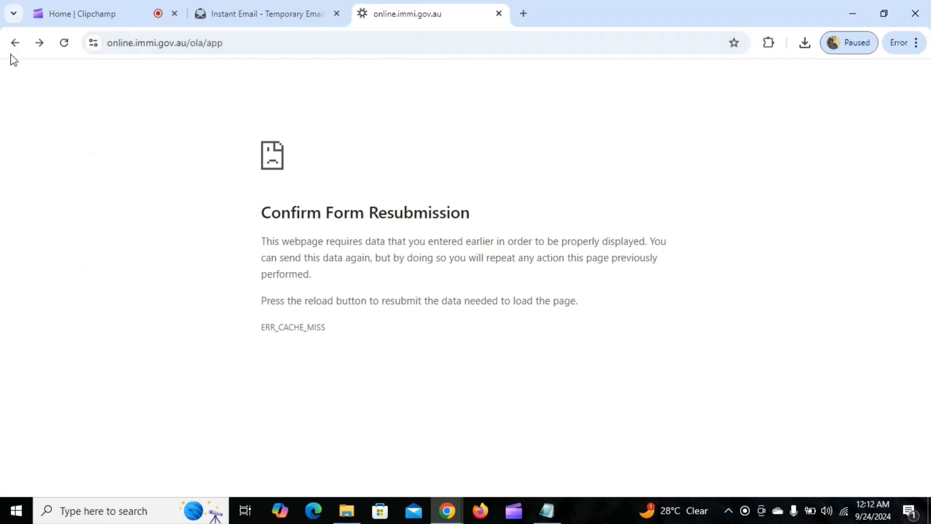
{"action": "left_click", "coordinate": [40, 44]}
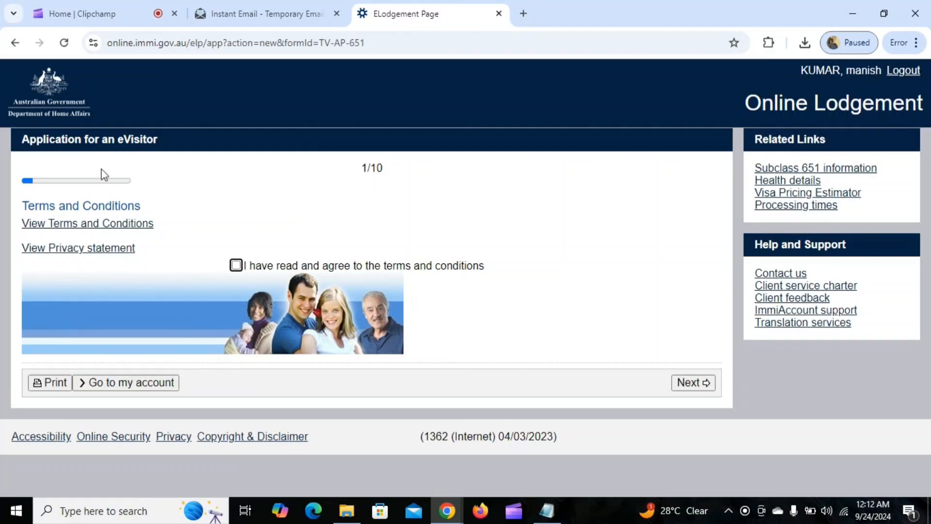
{"action": "left_click", "coordinate": [144, 377]}
Start a Visitor Visa (600) application under the Visitor category and agree to the terms
{"action": "left_click", "coordinate": [44, 203]}
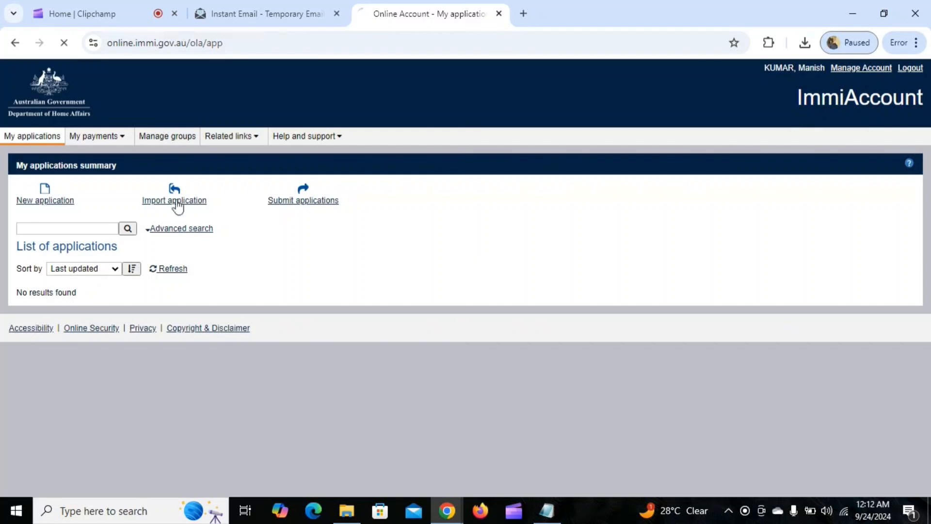
{"action": "scroll", "coordinate": [124, 383], "scroll_direction": "down", "scroll_amount": 1}
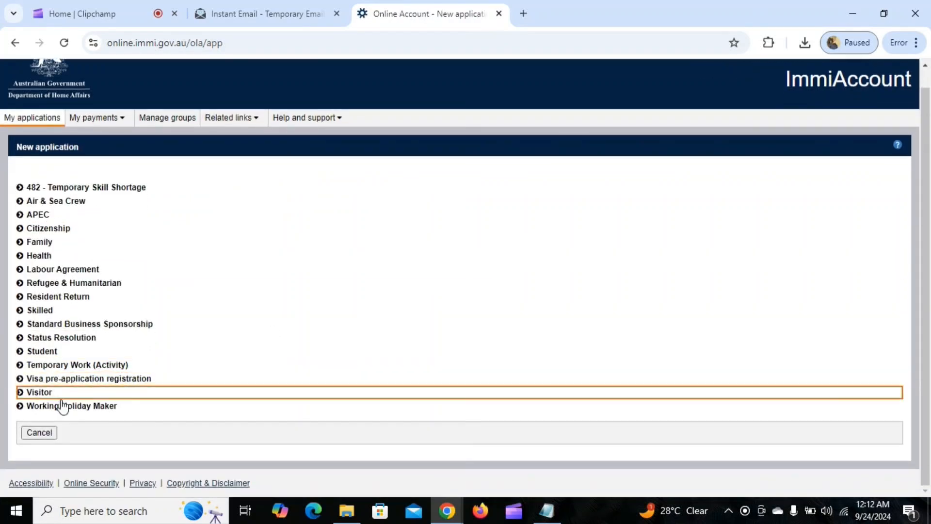
{"action": "left_click", "coordinate": [44, 393]}
{"action": "scroll", "coordinate": [189, 330], "scroll_direction": "down", "scroll_amount": 2}
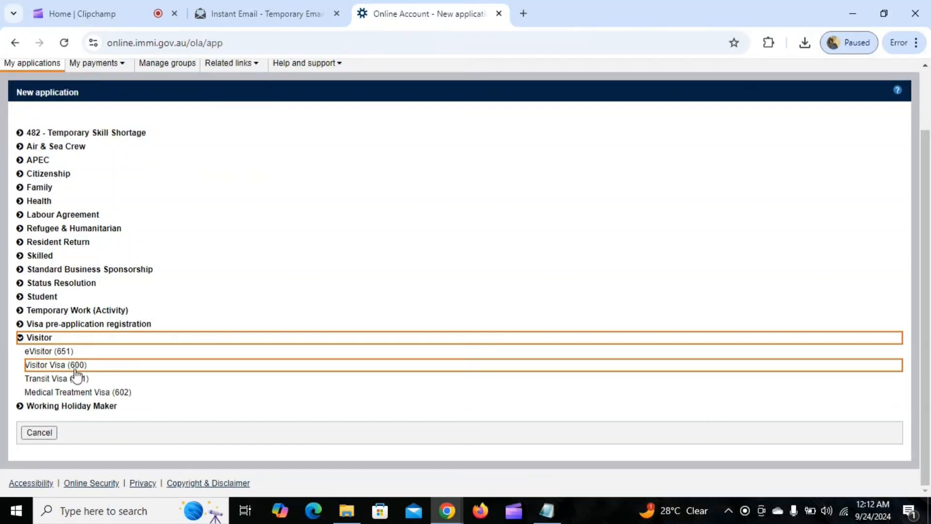
{"action": "left_click", "coordinate": [75, 373]}
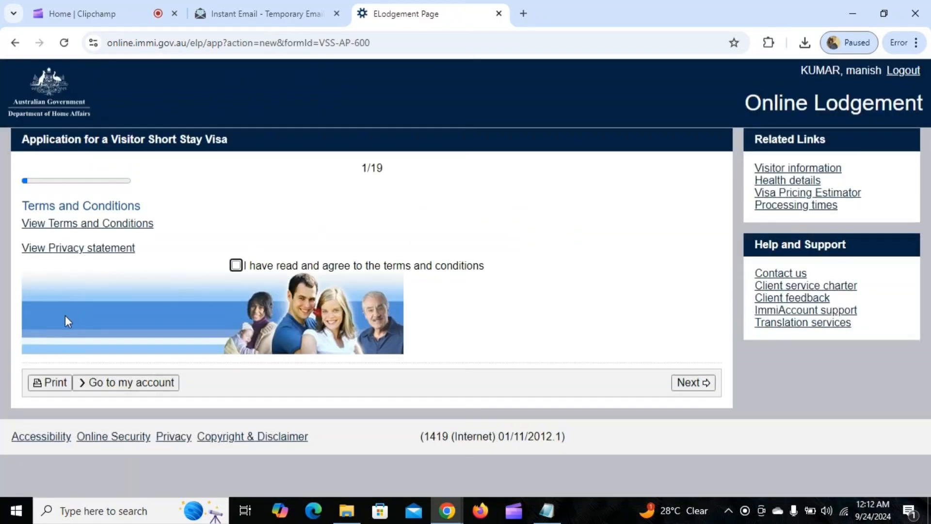
{"action": "left_click", "coordinate": [236, 265]}
State the applicant is outside Australia, currently in INDIA, with Citizen legal status
{"action": "left_click", "coordinate": [683, 383]}
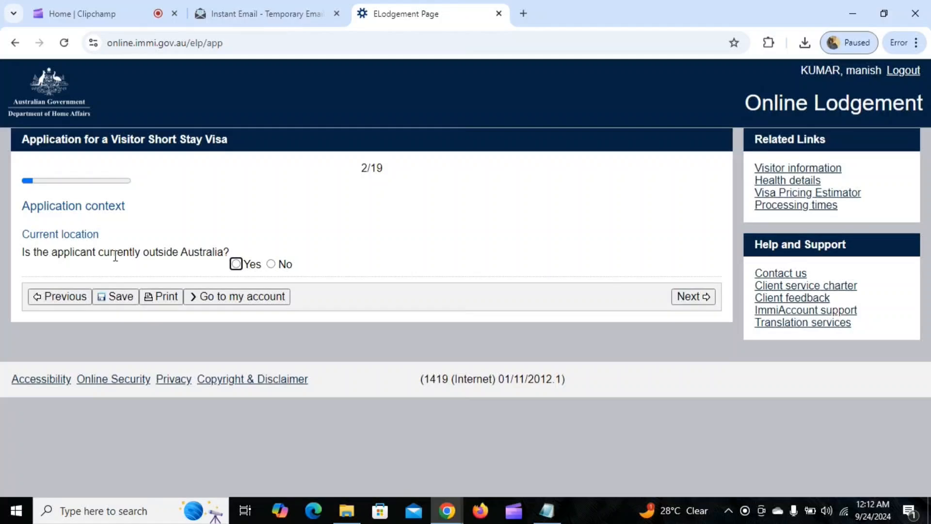
{"action": "left_click", "coordinate": [234, 264]}
{"action": "scroll", "coordinate": [545, 321], "scroll_direction": "down", "scroll_amount": 3}
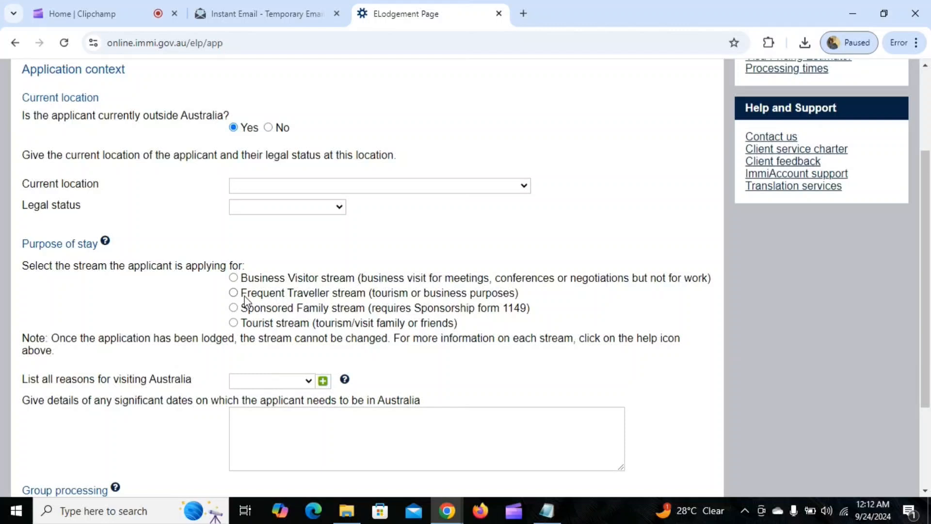
{"action": "left_click", "coordinate": [329, 187]}
{"action": "type", "text": "india"}
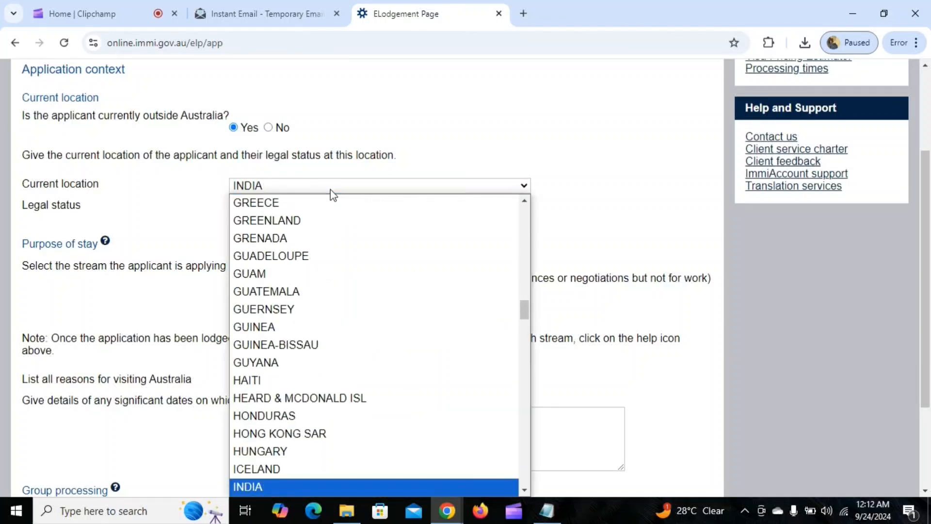
{"action": "key", "text": "Return"}
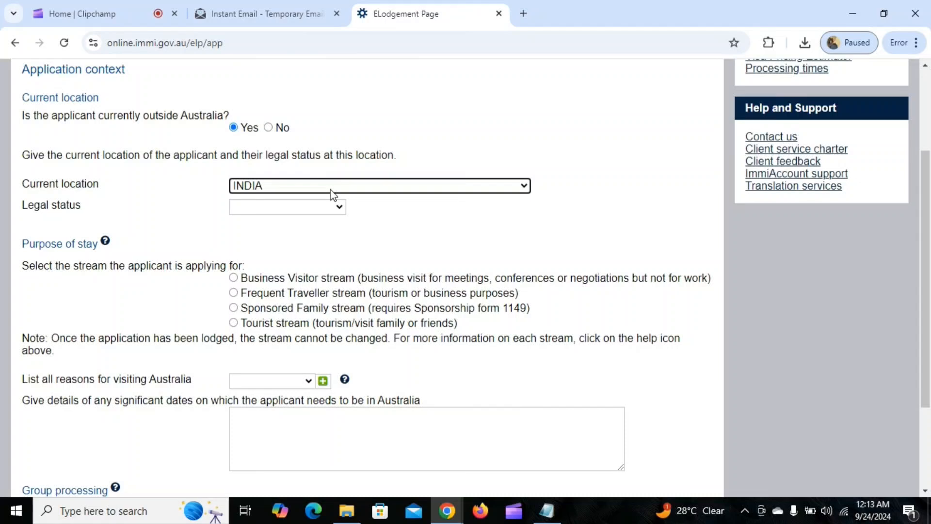
{"action": "left_click", "coordinate": [325, 209]}
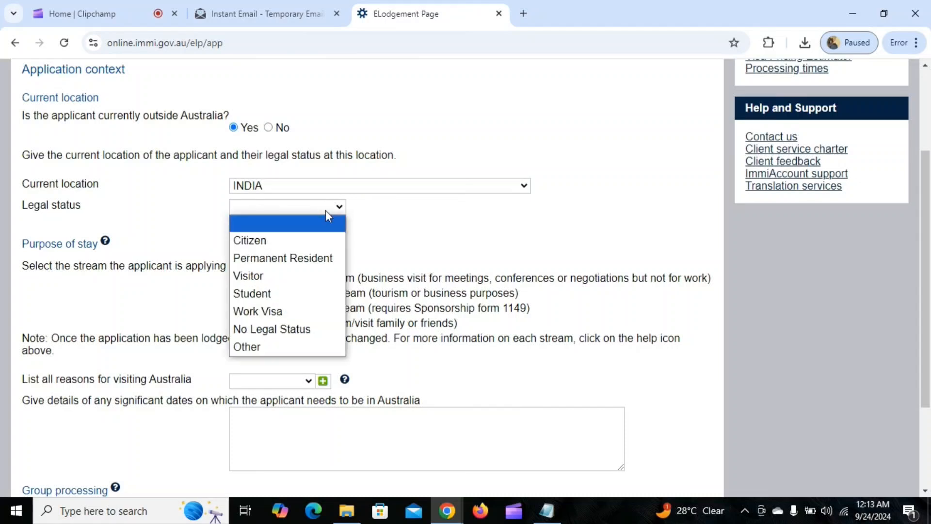
{"action": "left_click", "coordinate": [312, 241]}
Select the Tourist stream and Tourism as the reason for visiting Australia
{"action": "scroll", "coordinate": [313, 242], "scroll_direction": "down", "scroll_amount": 1}
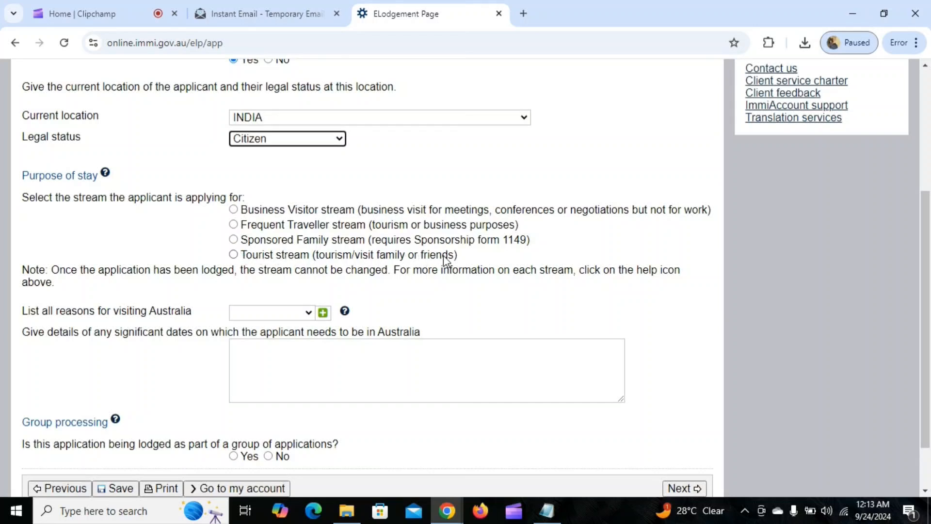
{"action": "left_click", "coordinate": [233, 255]}
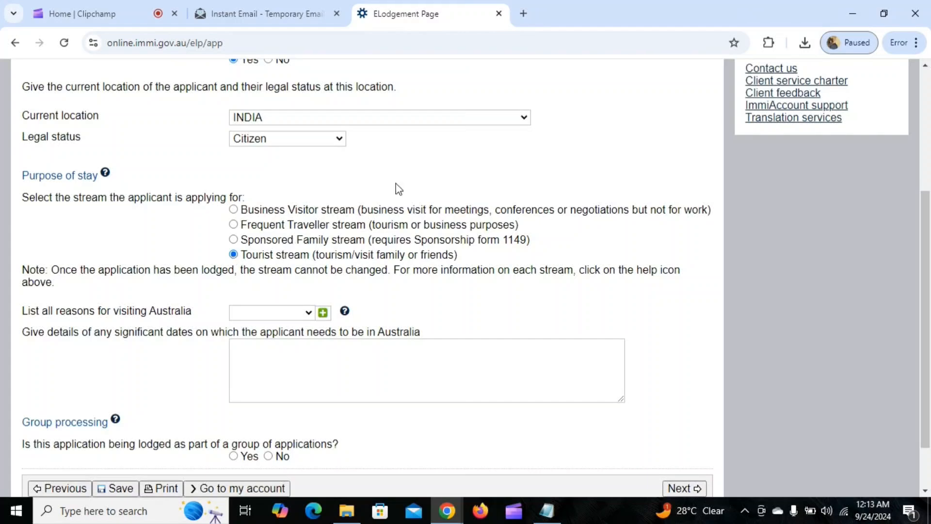
{"action": "scroll", "coordinate": [396, 188], "scroll_direction": "down", "scroll_amount": 2}
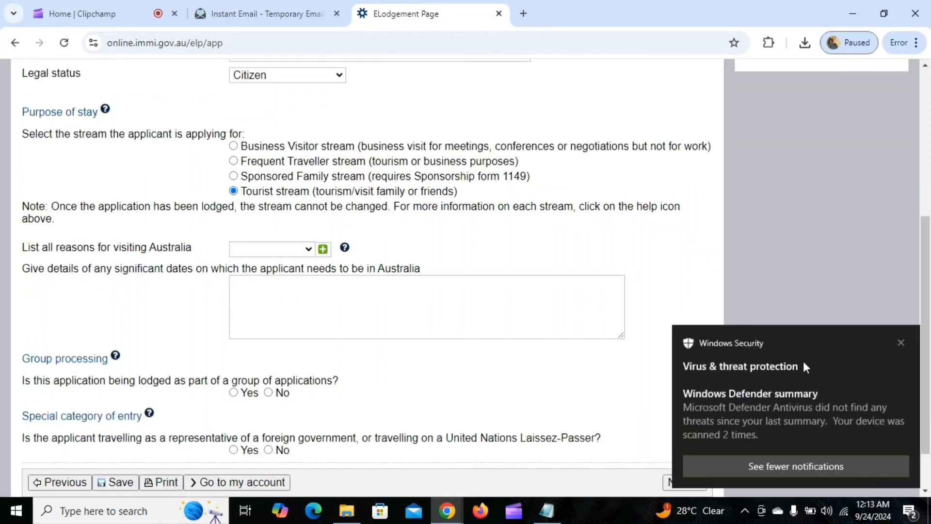
{"action": "left_click", "coordinate": [901, 343]}
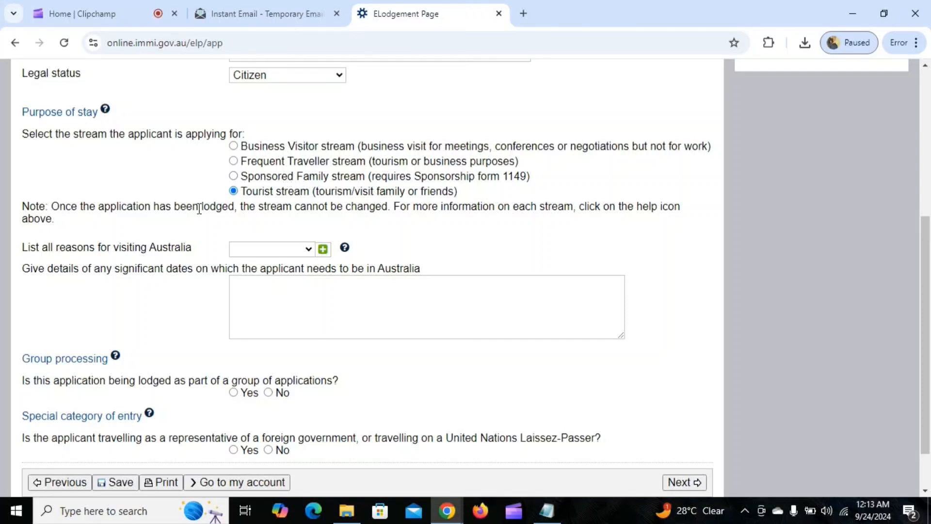
{"action": "scroll", "coordinate": [198, 208], "scroll_direction": "down", "scroll_amount": 2}
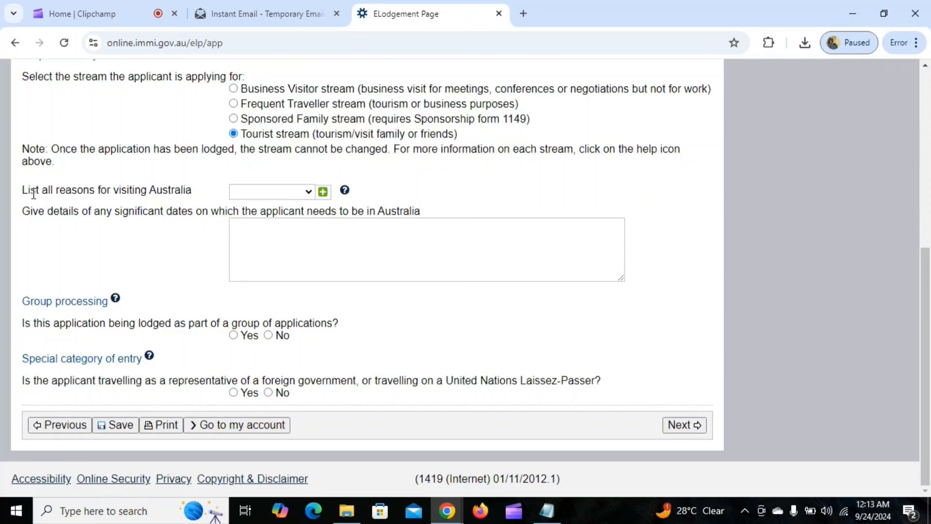
{"action": "left_click", "coordinate": [289, 192]}
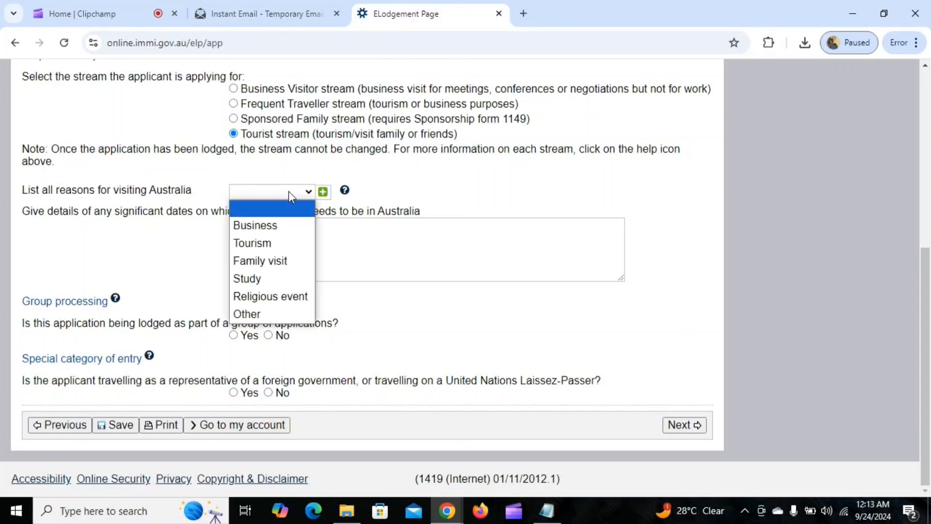
{"action": "left_click", "coordinate": [283, 244]}
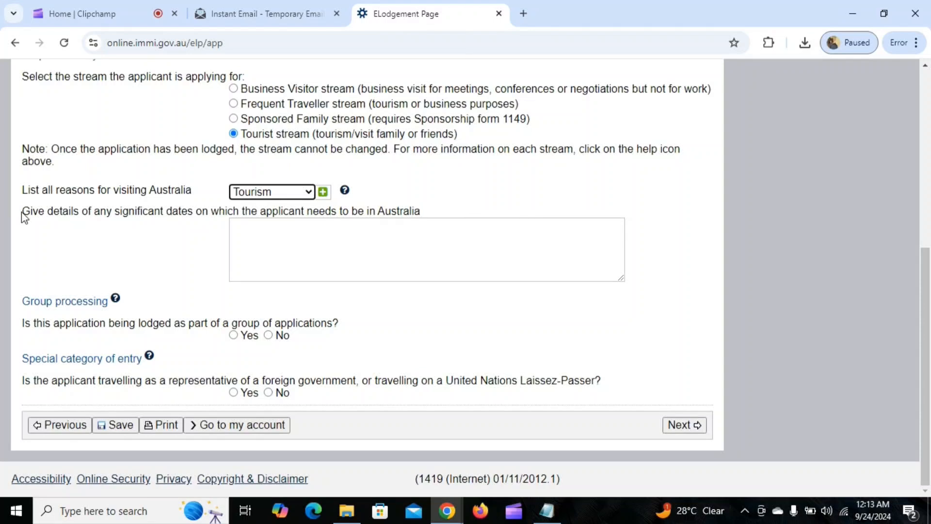
{"action": "left_click", "coordinate": [338, 246]}
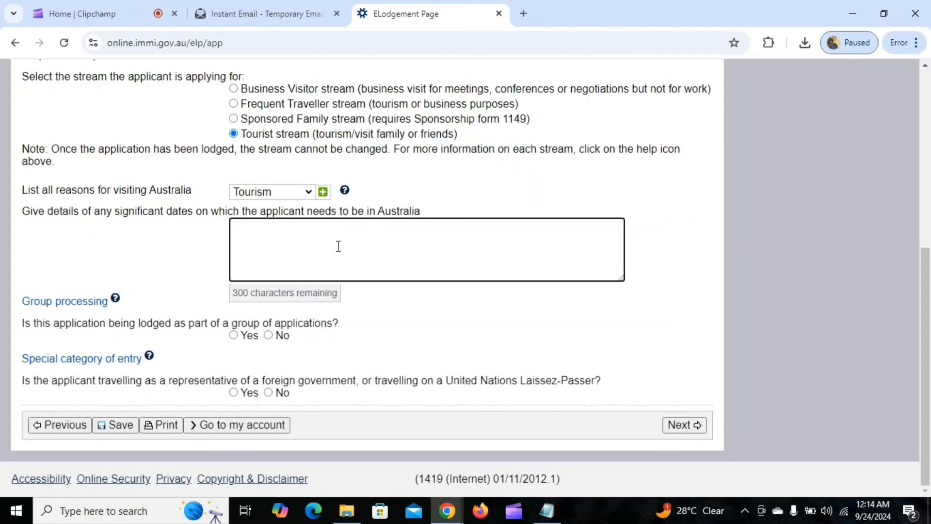
Type 'want to travel australia between 15th of nove' into the significant dates box
{"action": "type", "text": "ant to travel "}
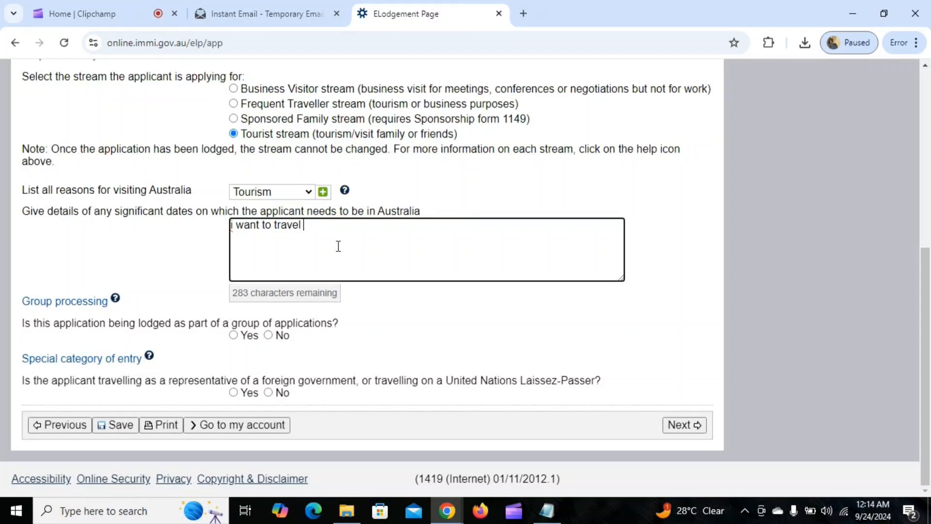
{"action": "type", "text": "australia "}
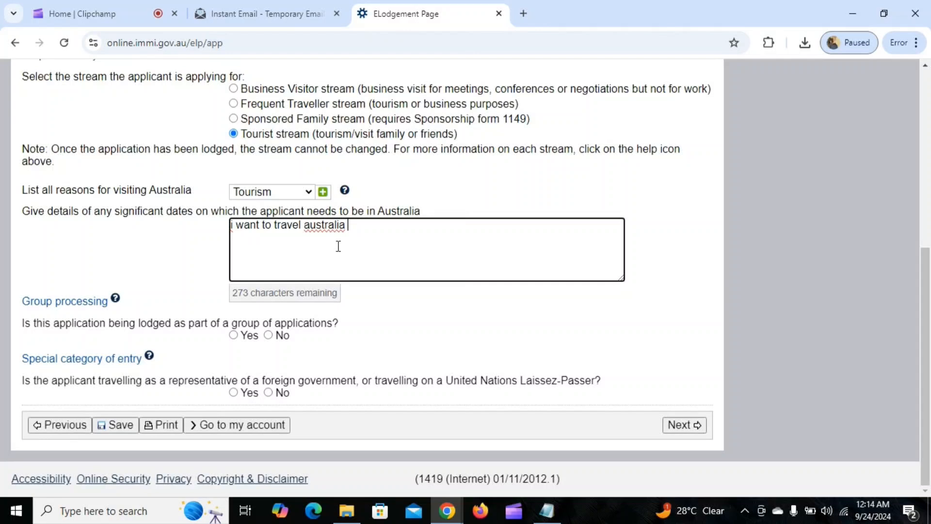
{"action": "type", "text": "between 15th o"}
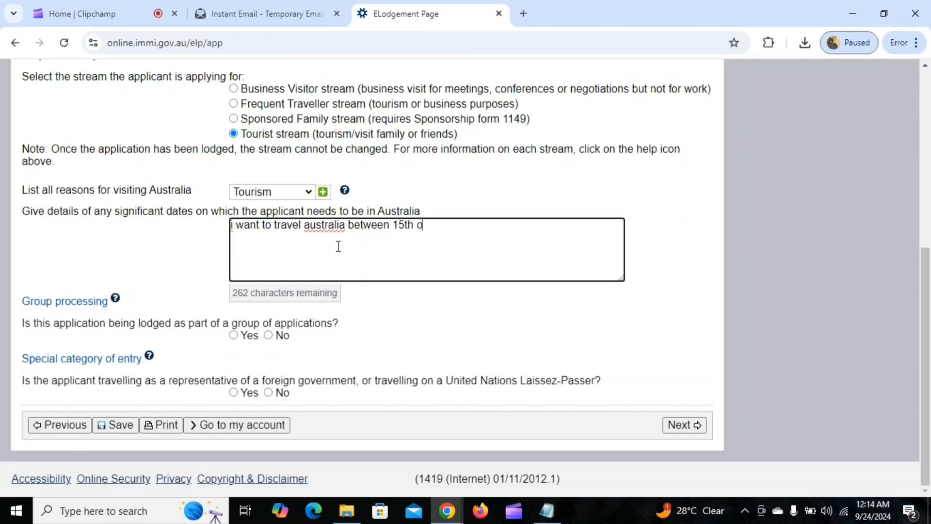
{"action": "type", "text": "f nove"}
Close the Group details dialog unused, then answer No to group processing and the foreign-government question
{"action": "left_click", "coordinate": [234, 335]}
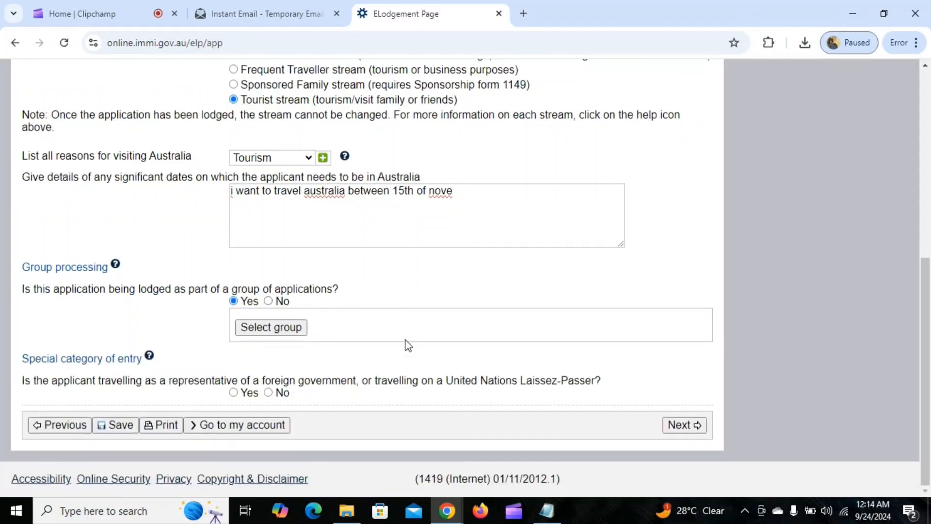
{"action": "left_click", "coordinate": [270, 327]}
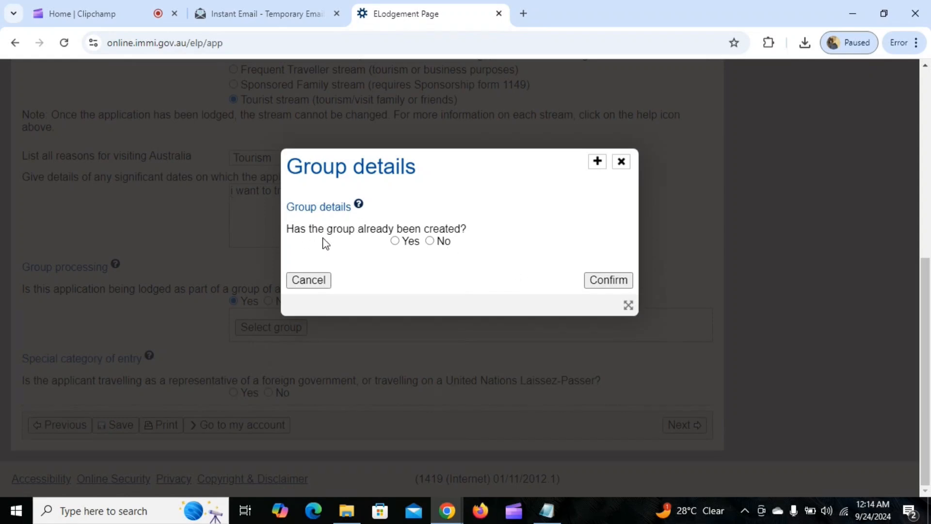
{"action": "left_click", "coordinate": [430, 241]}
{"action": "left_click", "coordinate": [418, 305]}
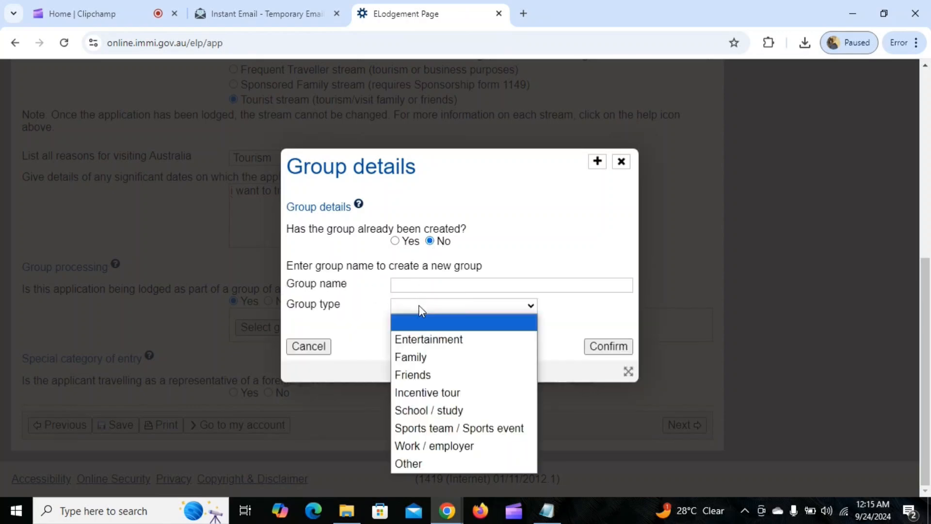
{"action": "left_click", "coordinate": [621, 162]}
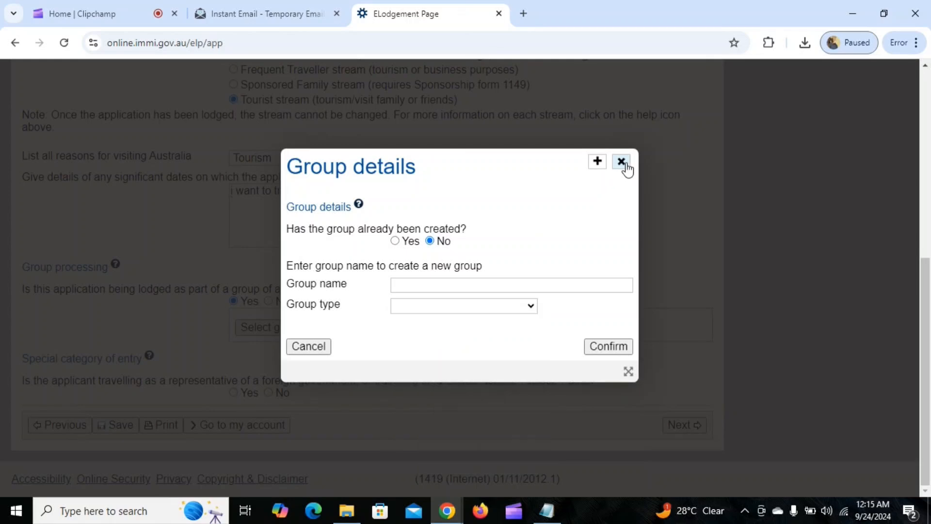
{"action": "left_click", "coordinate": [621, 162]}
{"action": "left_click", "coordinate": [268, 301]}
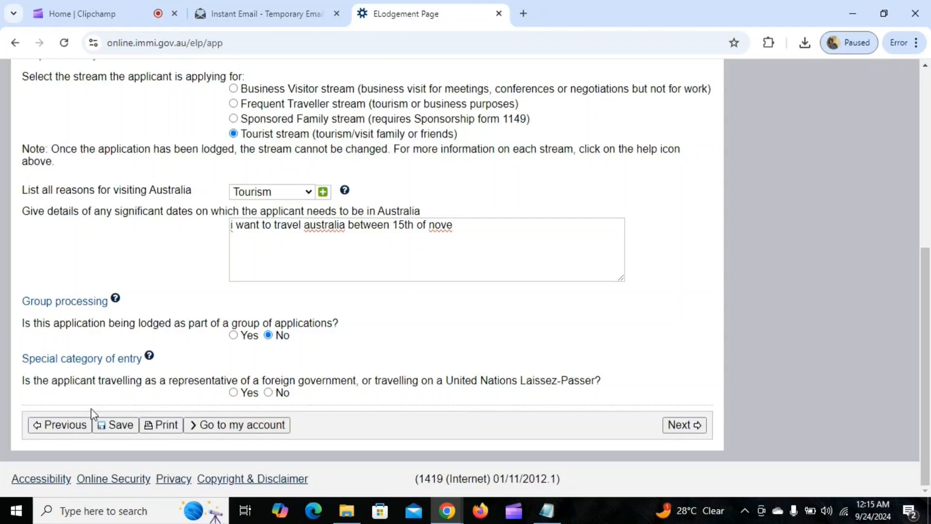
{"action": "left_click", "coordinate": [268, 393]}
On the next page, enter the applicant's family name and given names
{"action": "left_click", "coordinate": [685, 425]}
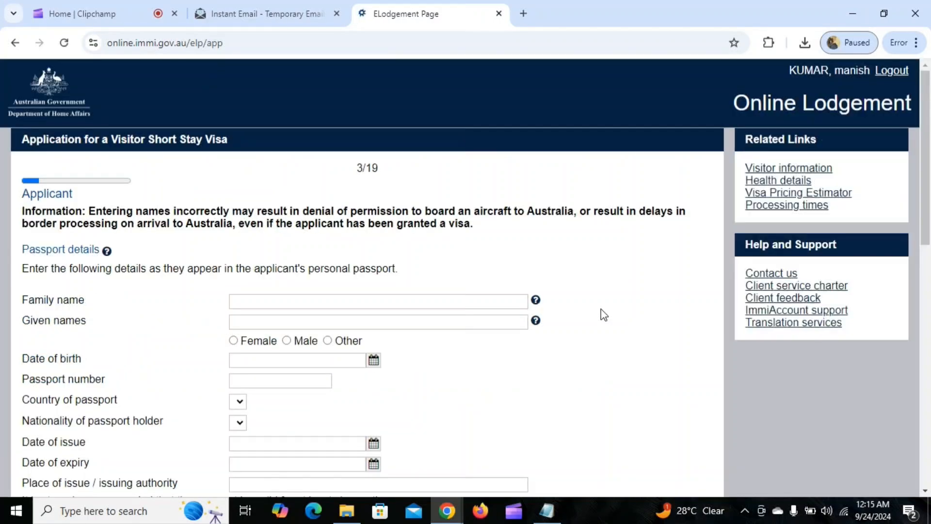
{"action": "scroll", "coordinate": [206, 237], "scroll_direction": "down", "scroll_amount": 2}
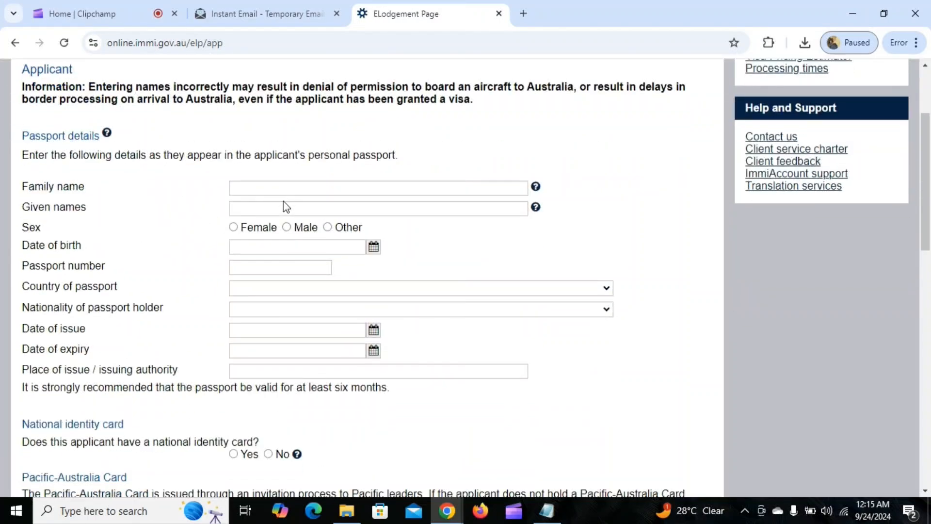
{"action": "left_click", "coordinate": [280, 190]}
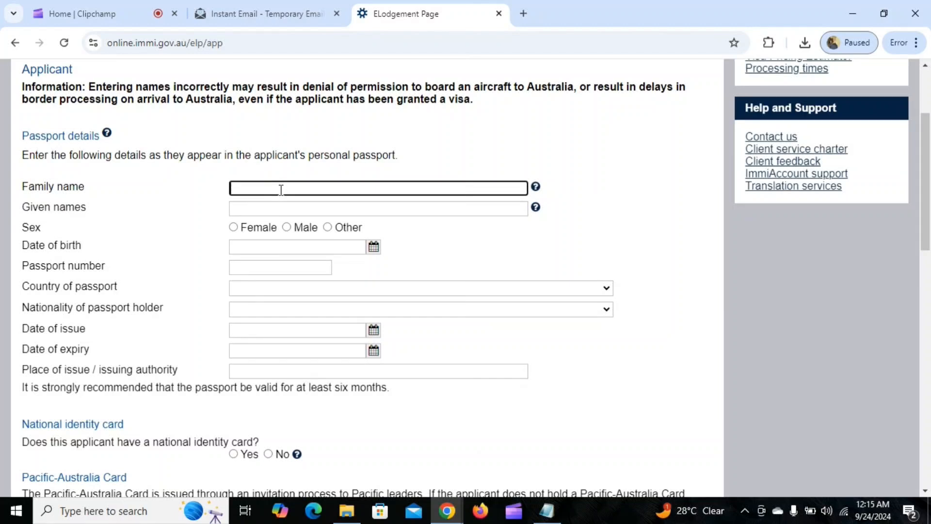
{"action": "left_click", "coordinate": [280, 208]}
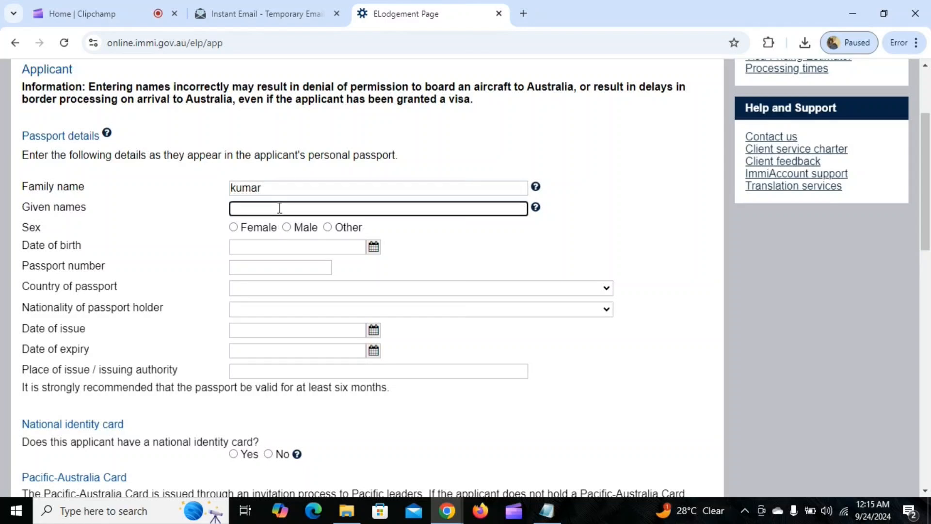
{"action": "left_click", "coordinate": [287, 227]}
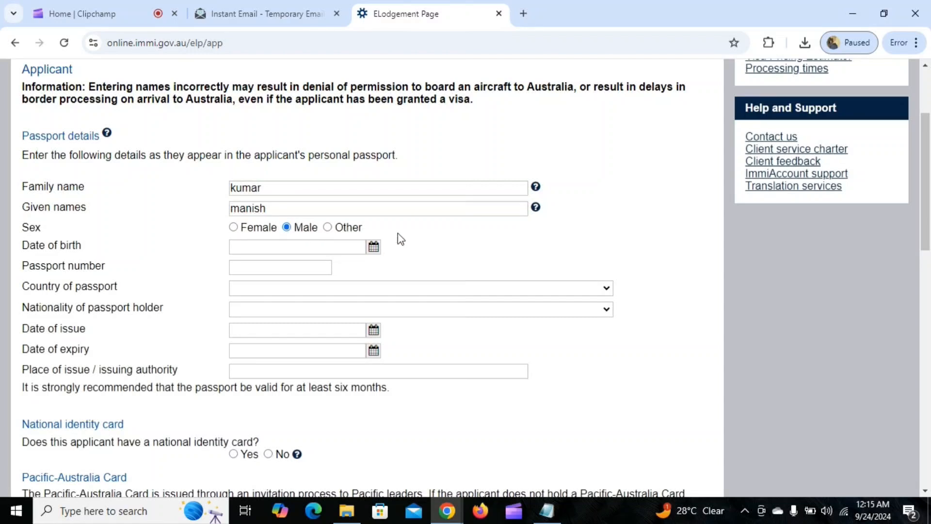
{"action": "left_click", "coordinate": [374, 247]}
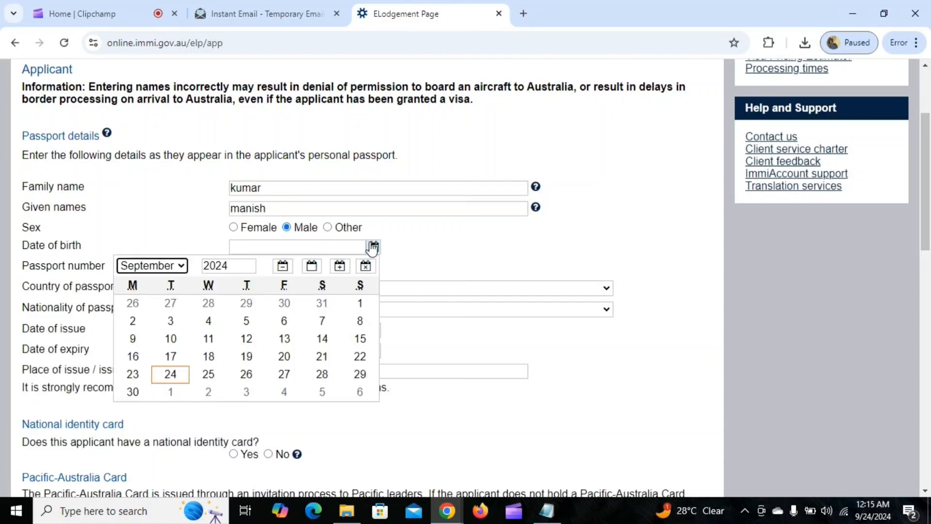
{"action": "left_click", "coordinate": [249, 263]}
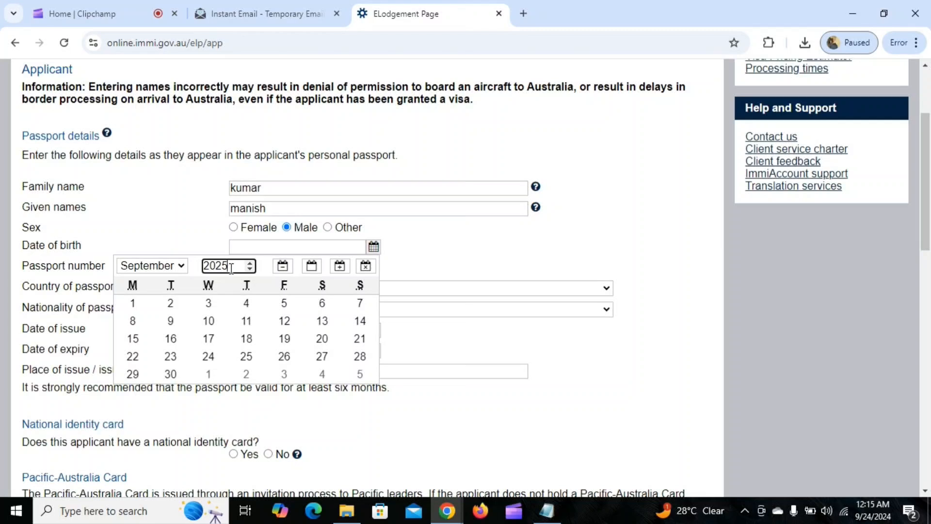
{"action": "left_click_drag", "start_coordinate": [231, 269], "coordinate": [191, 261]}
{"action": "type", "text": "1998"}
{"action": "left_click", "coordinate": [177, 267]}
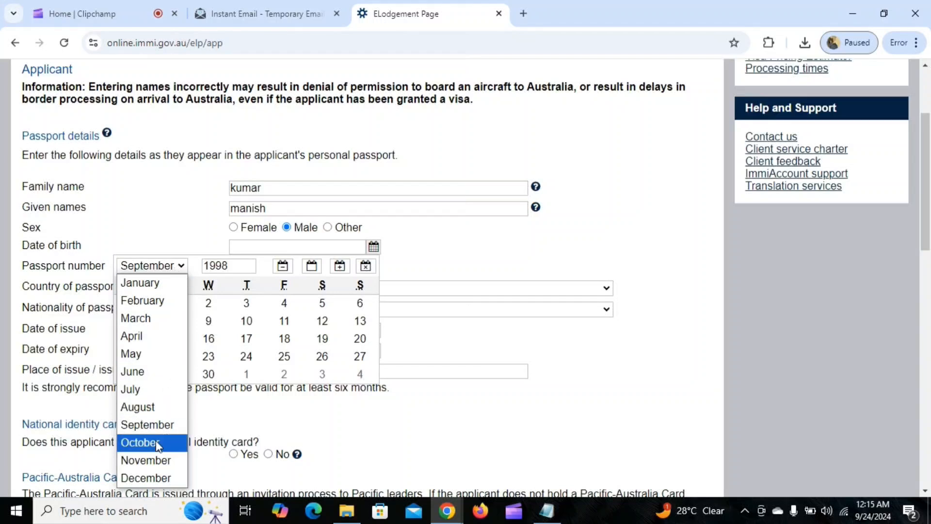
{"action": "left_click", "coordinate": [151, 464]}
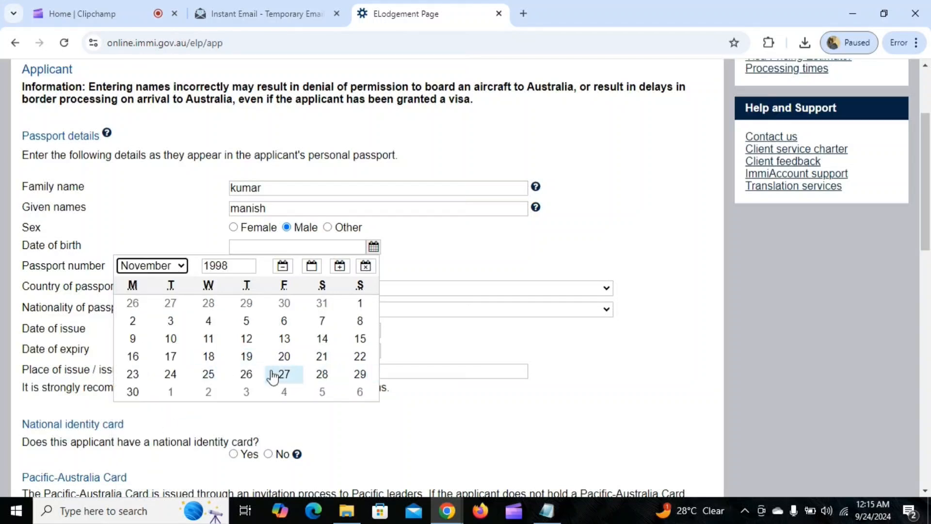
{"action": "left_click", "coordinate": [214, 378]}
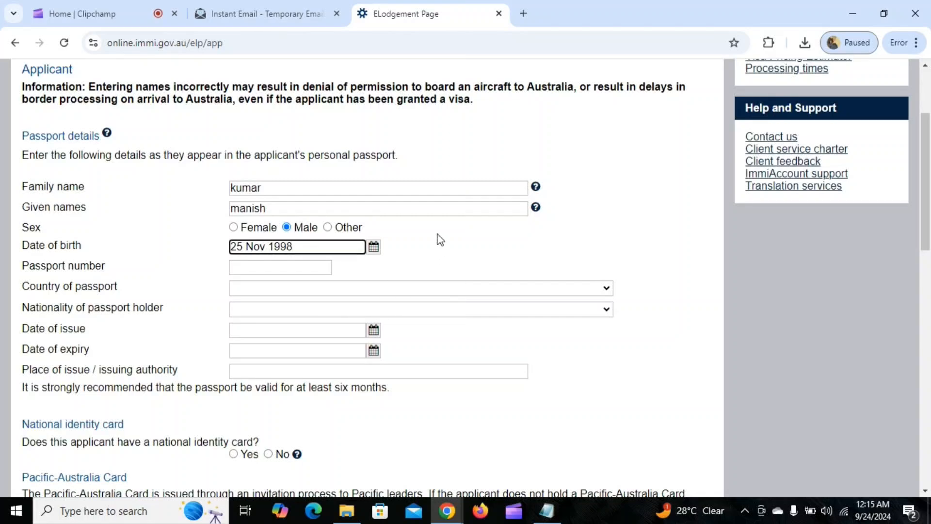
Enter the passport number and set the country of passport to INDIA - IND
{"action": "scroll", "coordinate": [441, 233], "scroll_direction": "down", "scroll_amount": 1}
{"action": "left_click", "coordinate": [300, 201]}
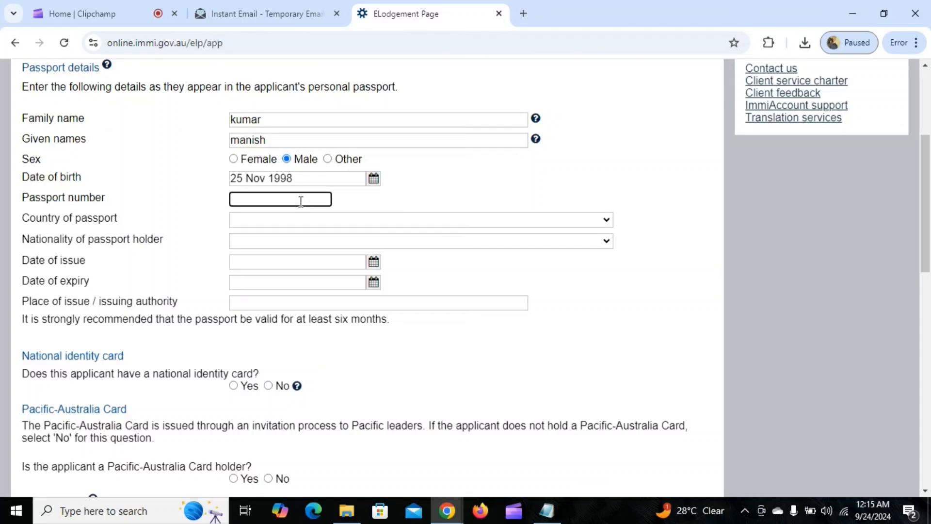
{"action": "type", "text": "P123456"}
{"action": "left_click", "coordinate": [294, 221]}
{"action": "type", "text": "in"}
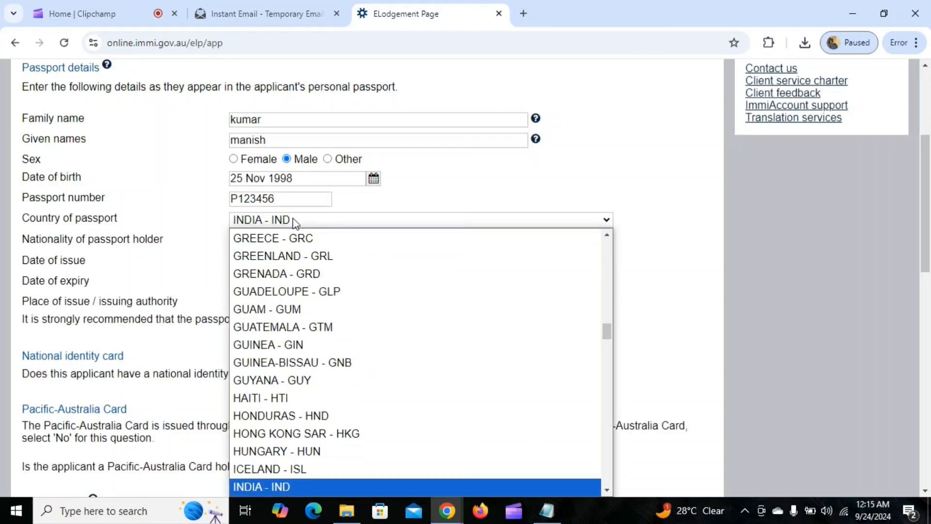
{"action": "key", "text": "Return"}
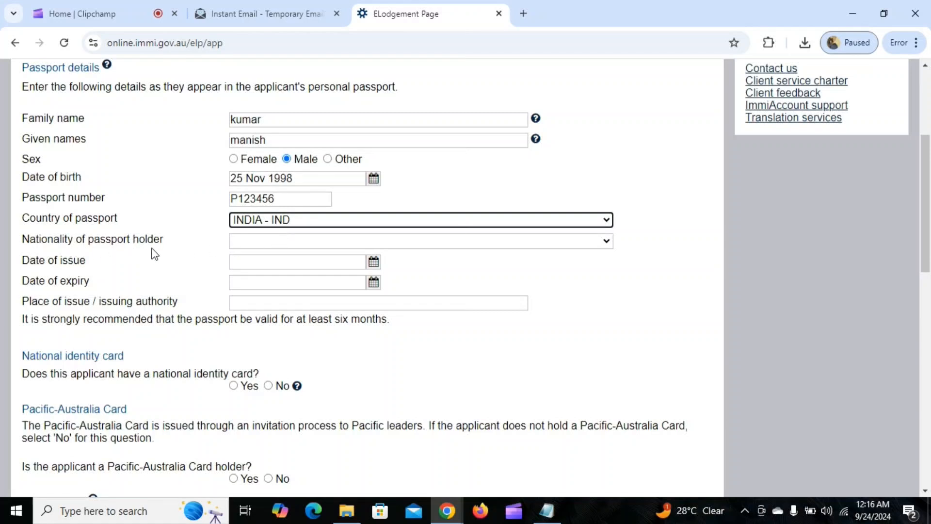
Set nationality to INDIA - IND and passport issue date to 02 Jan 2020
{"action": "left_click", "coordinate": [260, 241]}
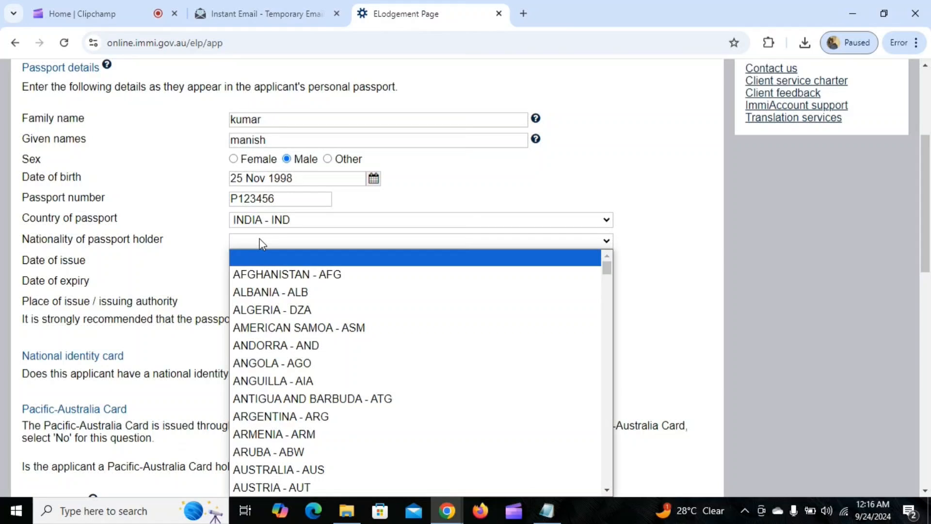
{"action": "type", "text": "in"}
{"action": "key", "text": "Return"}
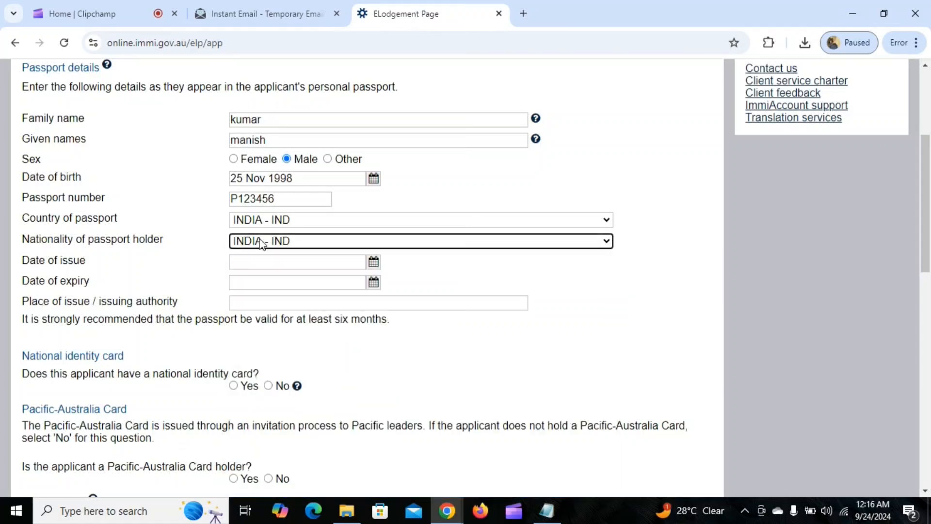
{"action": "left_click", "coordinate": [380, 259]}
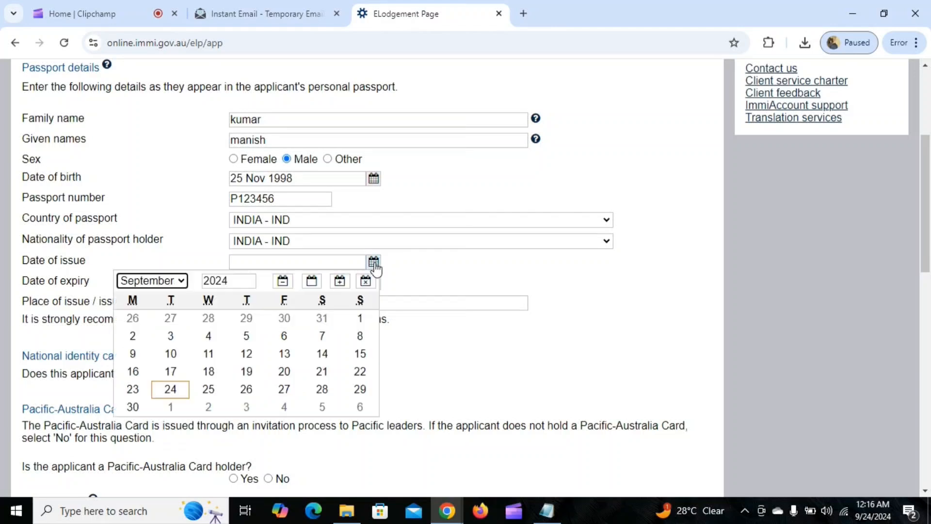
{"action": "left_click", "coordinate": [158, 282]}
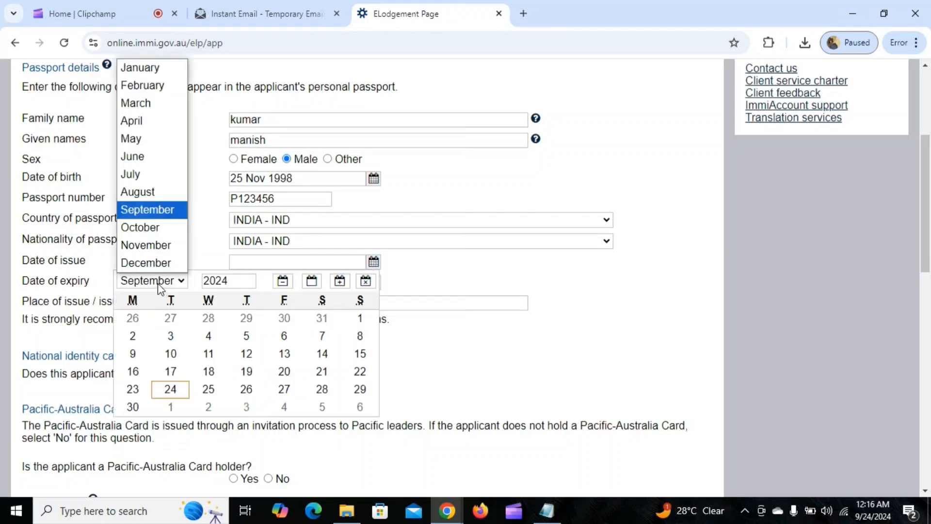
{"action": "left_click", "coordinate": [151, 71]}
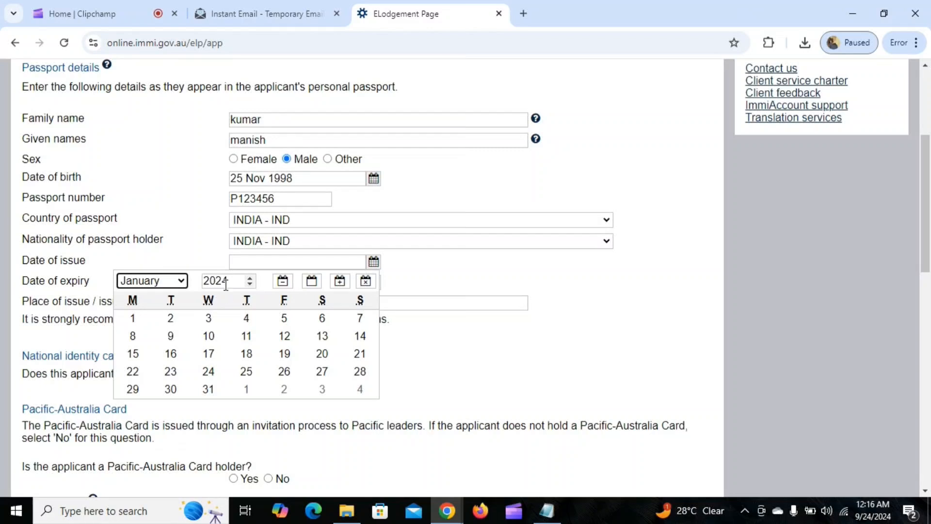
{"action": "left_click_drag", "start_coordinate": [228, 281], "coordinate": [200, 281]}
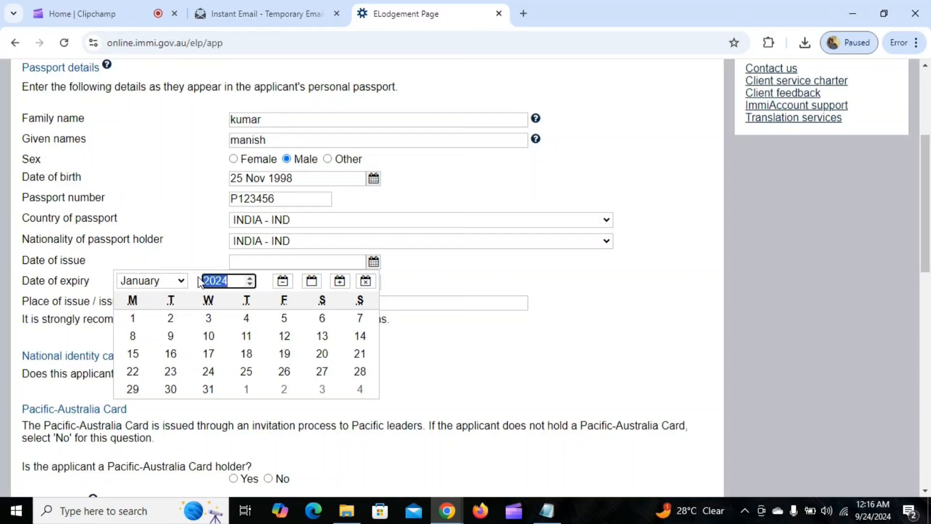
{"action": "type", "text": "2020"}
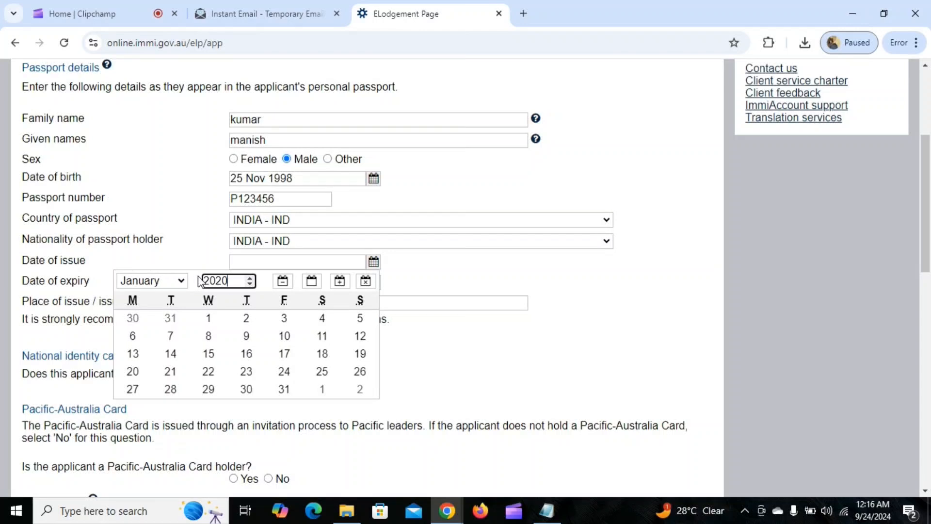
{"action": "left_click", "coordinate": [246, 318]}
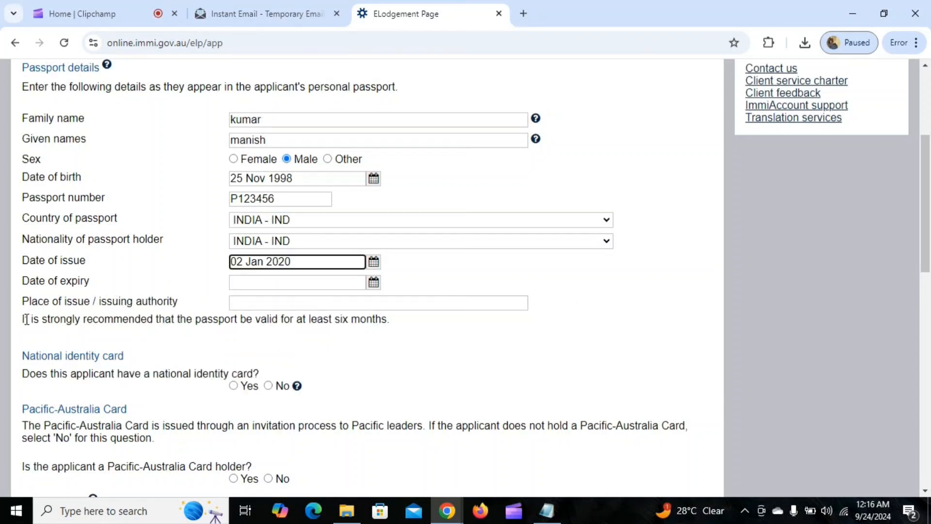
Set the passport expiry date to 01 Jan 2020 and start entering the place of issue, delhi
{"action": "left_click", "coordinate": [373, 283]}
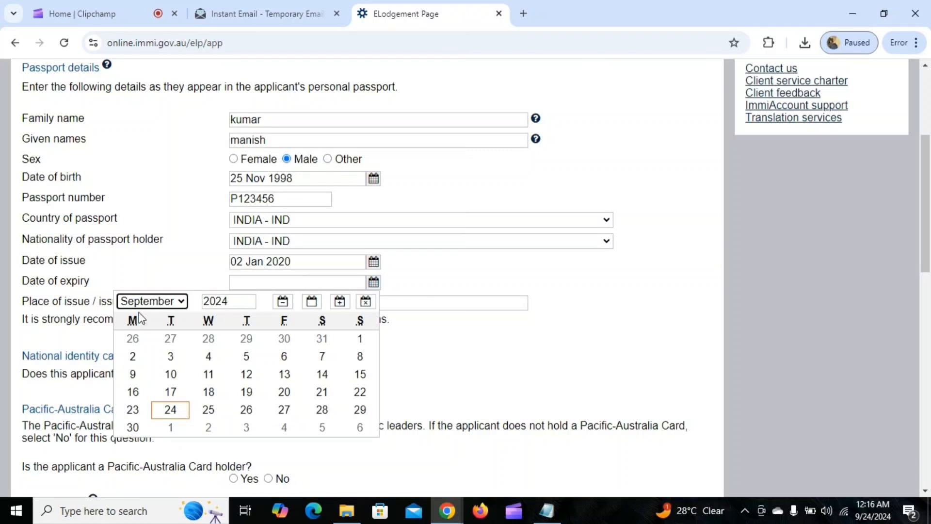
{"action": "left_click", "coordinate": [152, 303]}
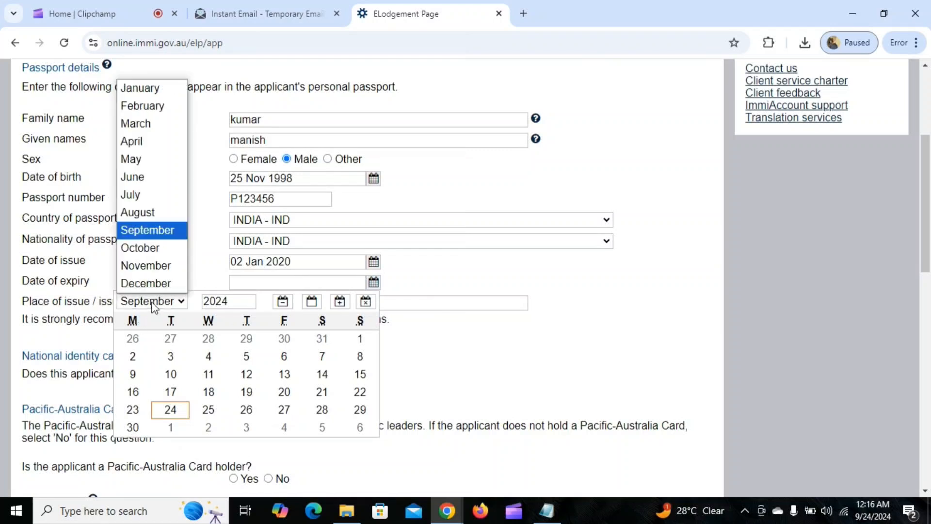
{"action": "left_click", "coordinate": [140, 88]}
{"action": "left_click", "coordinate": [133, 339]}
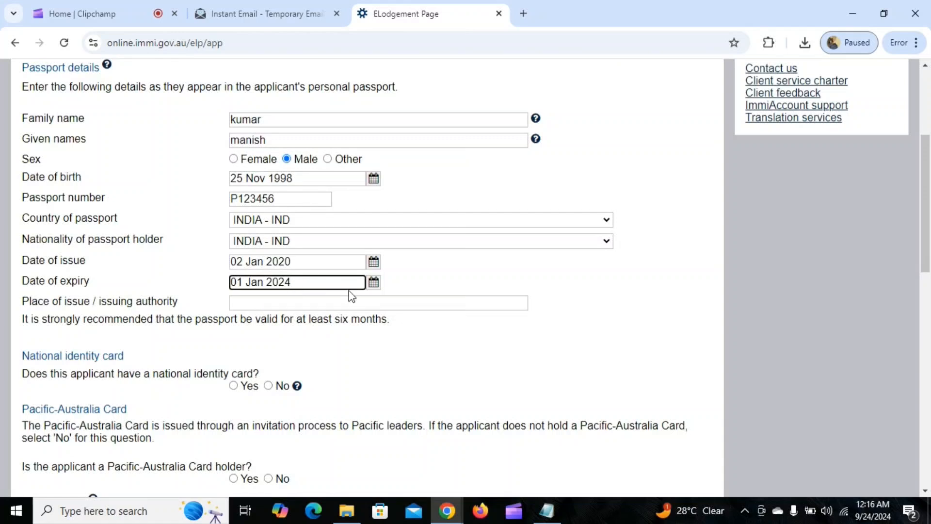
{"action": "left_click", "coordinate": [373, 285]}
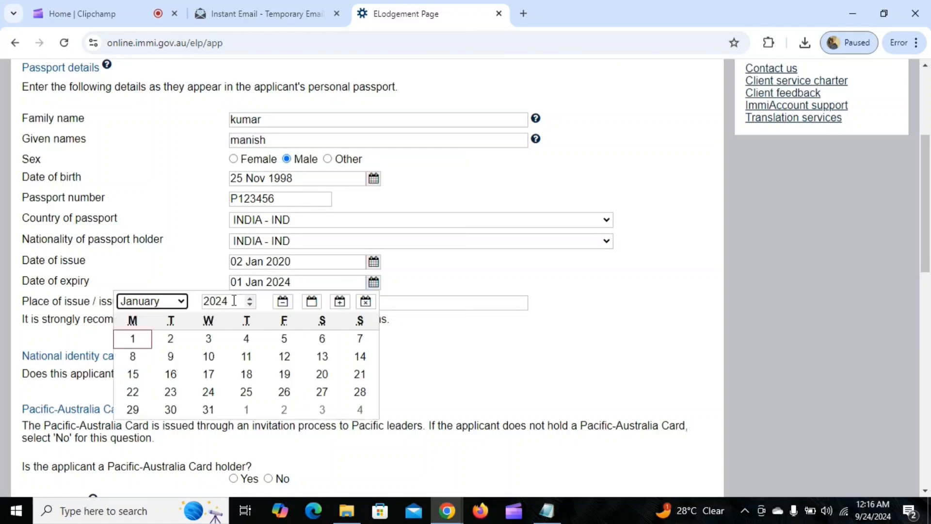
{"action": "left_click_drag", "start_coordinate": [231, 301], "coordinate": [216, 299]}
{"action": "type", "text": "20"}
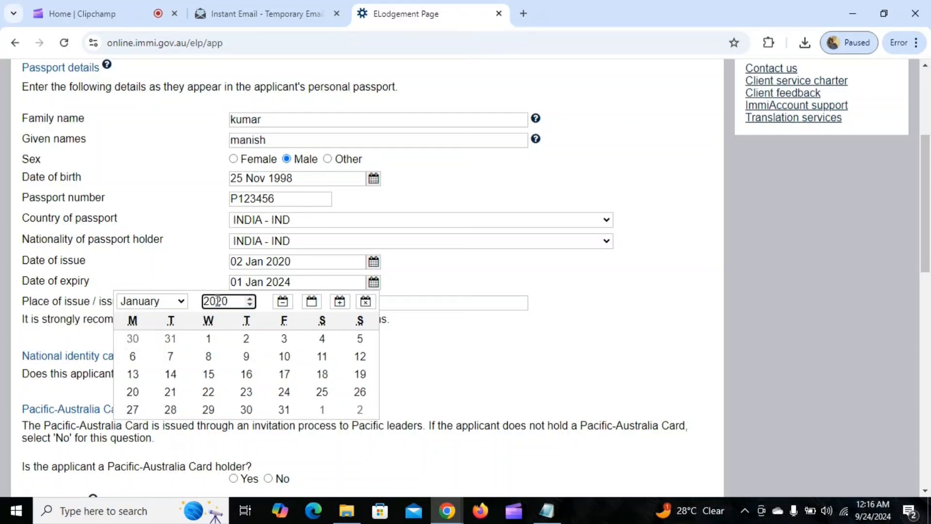
{"action": "left_click", "coordinate": [209, 339]}
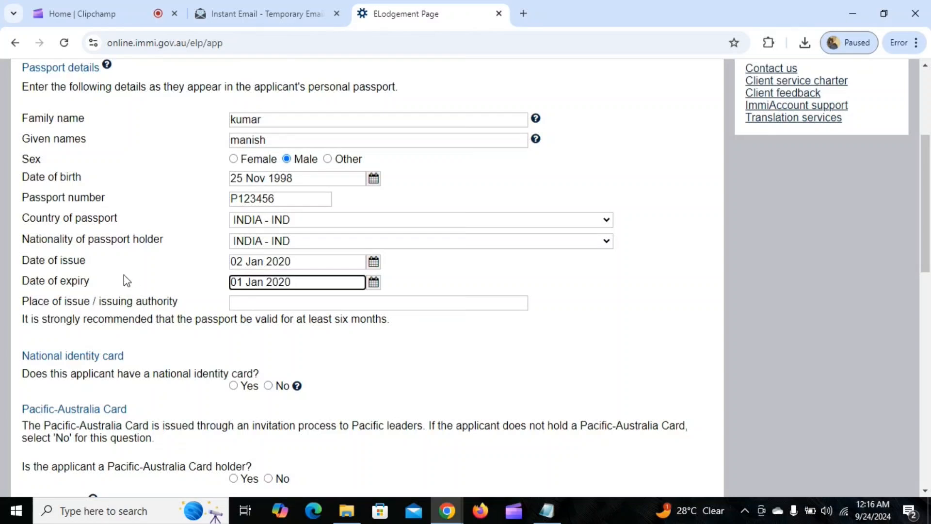
{"action": "left_click", "coordinate": [287, 302]}
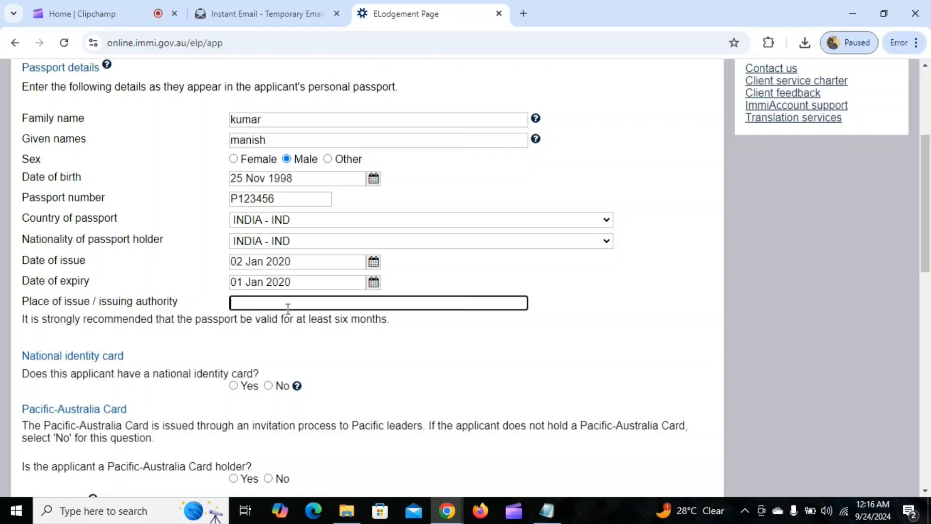
{"action": "type", "text": "DELHI"}
{"action": "key", "text": "BackSpace"}
{"action": "key", "text": "BackSpace"}
{"action": "key", "text": "BackSpace"}
{"action": "key", "text": "BackSpace"}
{"action": "key", "text": "BackSpace"}
Google 'who issue indian passport' and copy 'Ministry of External Affairs (MEA) of India'
{"action": "left_click", "coordinate": [525, 14]}
{"action": "left_click", "coordinate": [549, 42]}
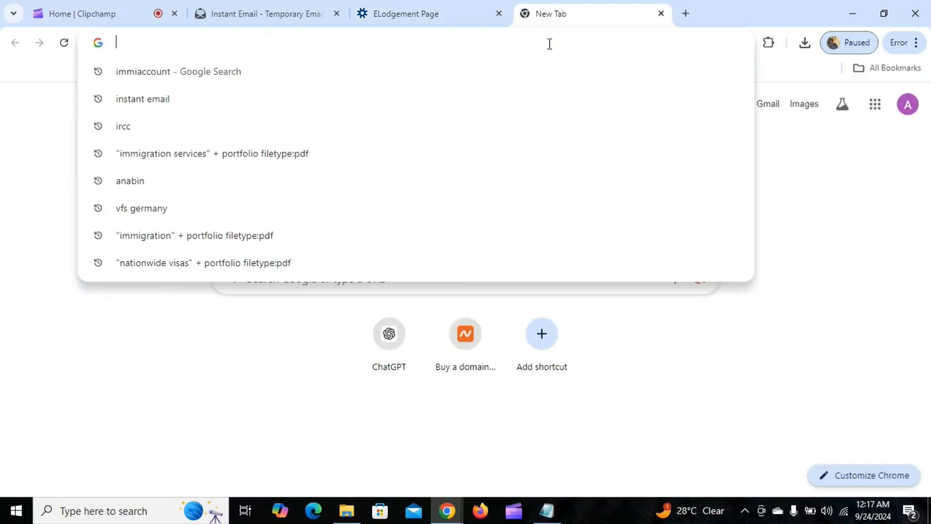
{"action": "type", "text": "who"}
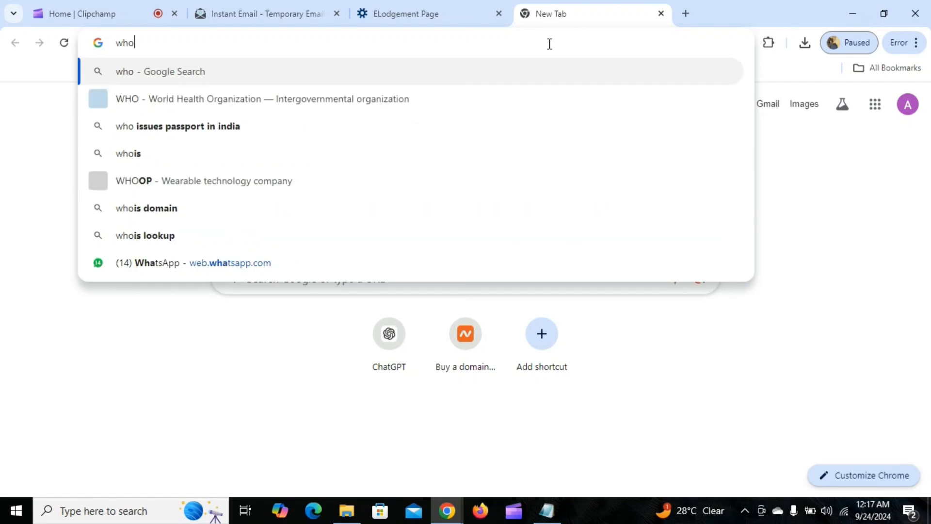
{"action": "type", "text": " issue ind"}
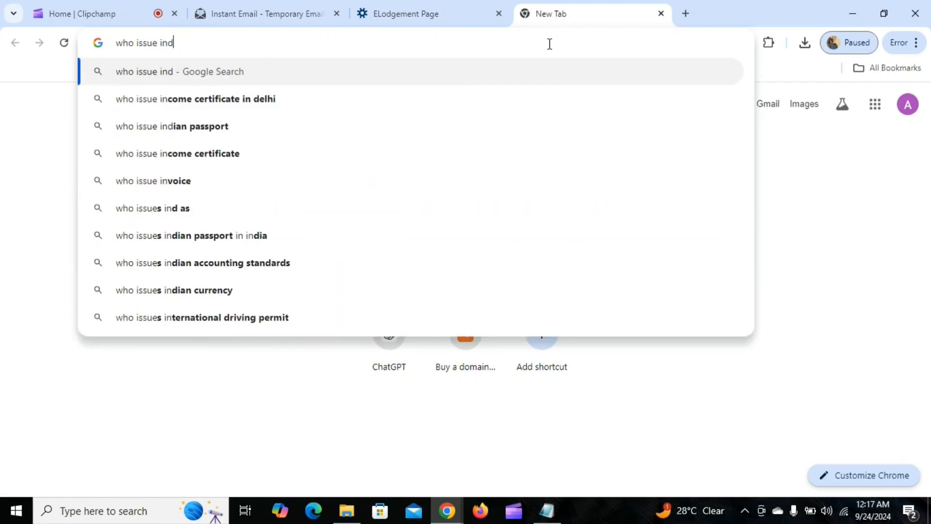
{"action": "type", "text": "ian pass"}
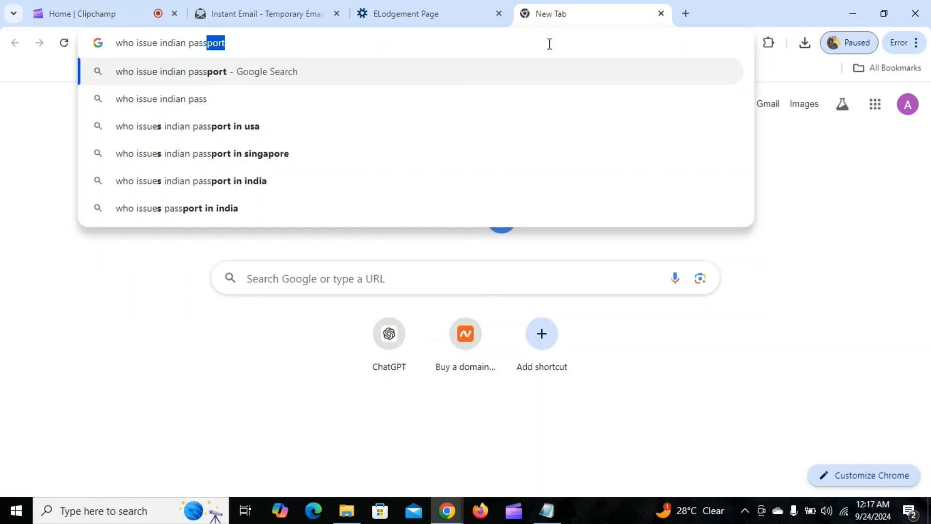
{"action": "key", "text": "Return"}
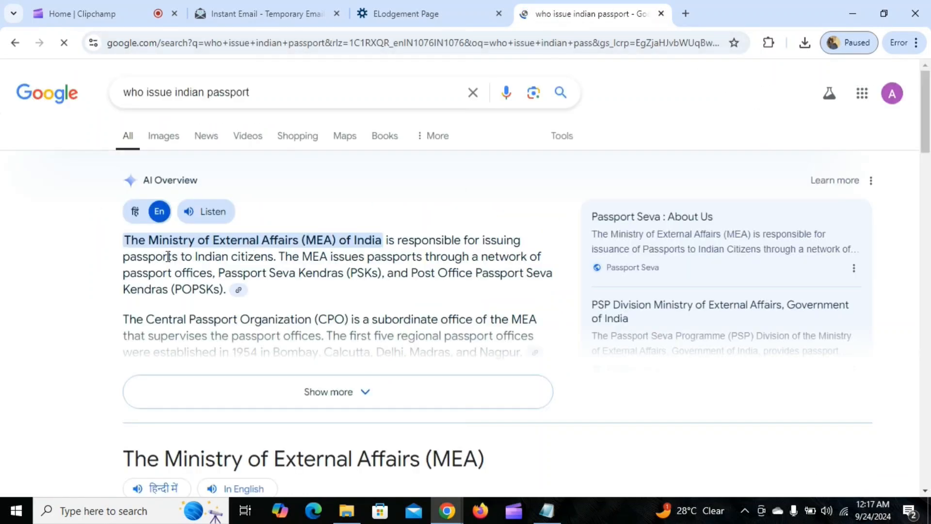
{"action": "left_click_drag", "start_coordinate": [150, 240], "coordinate": [299, 241]}
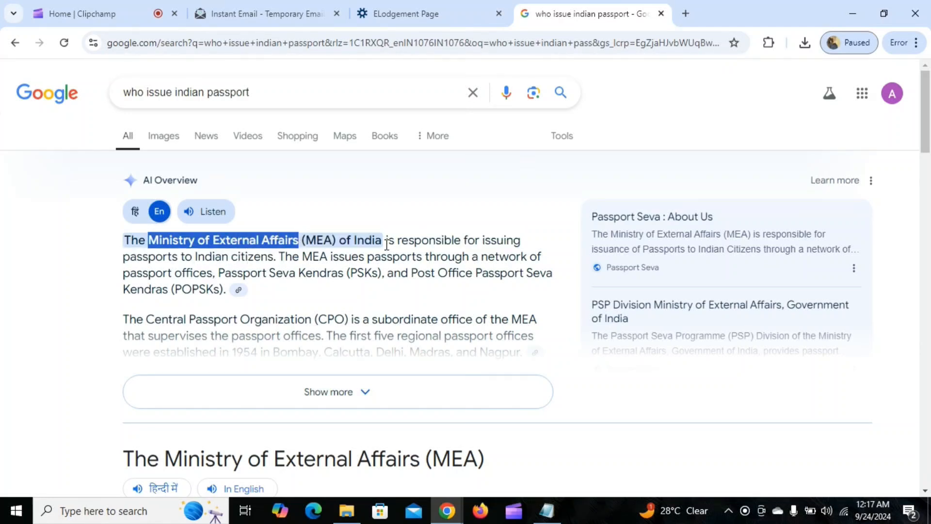
{"action": "left_click", "coordinate": [182, 268]}
{"action": "left_click_drag", "start_coordinate": [151, 241], "coordinate": [381, 237]}
{"action": "key", "text": "ctrl+c"}
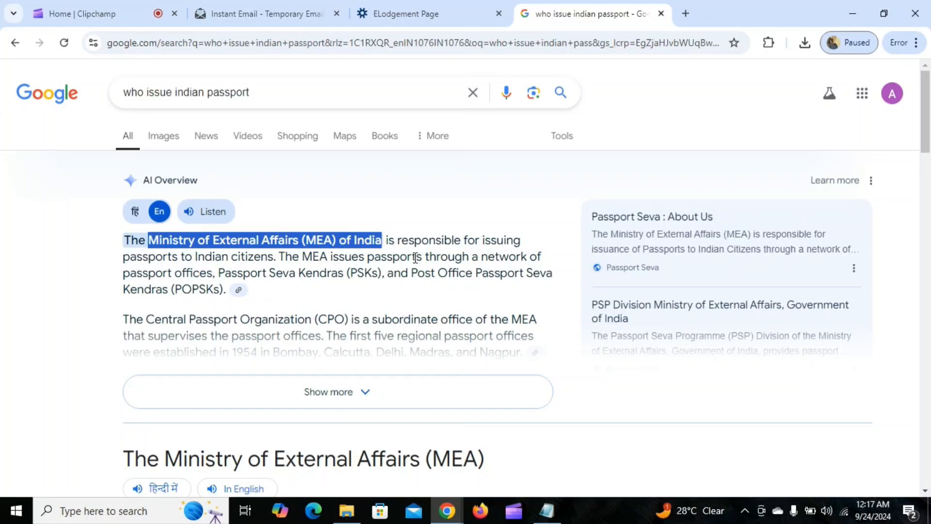
{"action": "left_click", "coordinate": [409, 20]}
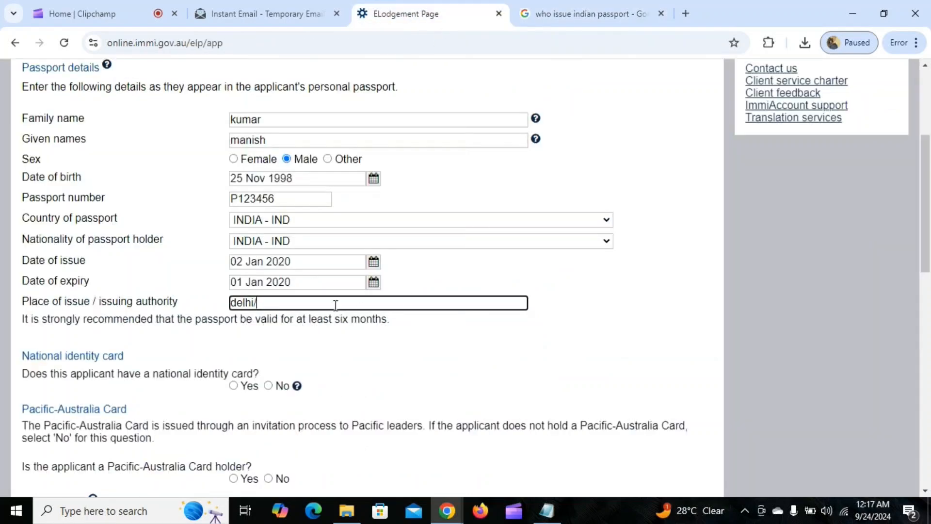
Paste the ministry name into Place of issue, answer Yes to national identity card, and add one
{"action": "key", "text": "ctrl+v"}
{"action": "scroll", "coordinate": [532, 316], "scroll_direction": "down", "scroll_amount": 1}
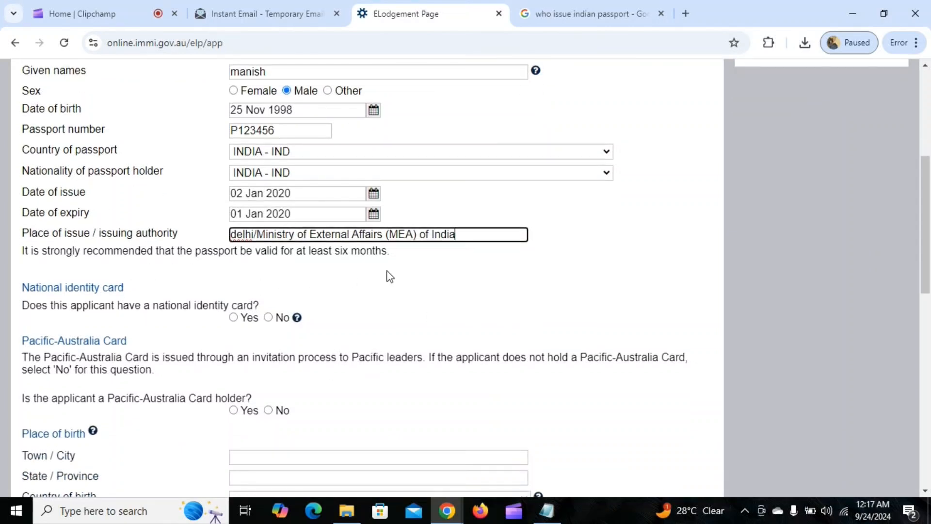
{"action": "scroll", "coordinate": [389, 276], "scroll_direction": "down", "scroll_amount": 1}
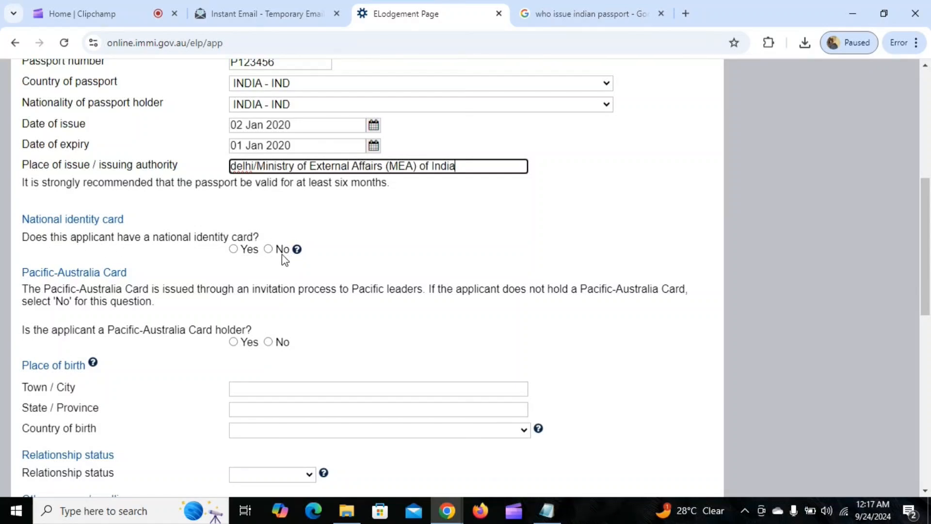
{"action": "left_click", "coordinate": [233, 249]}
{"action": "scroll", "coordinate": [368, 235], "scroll_direction": "down", "scroll_amount": 1}
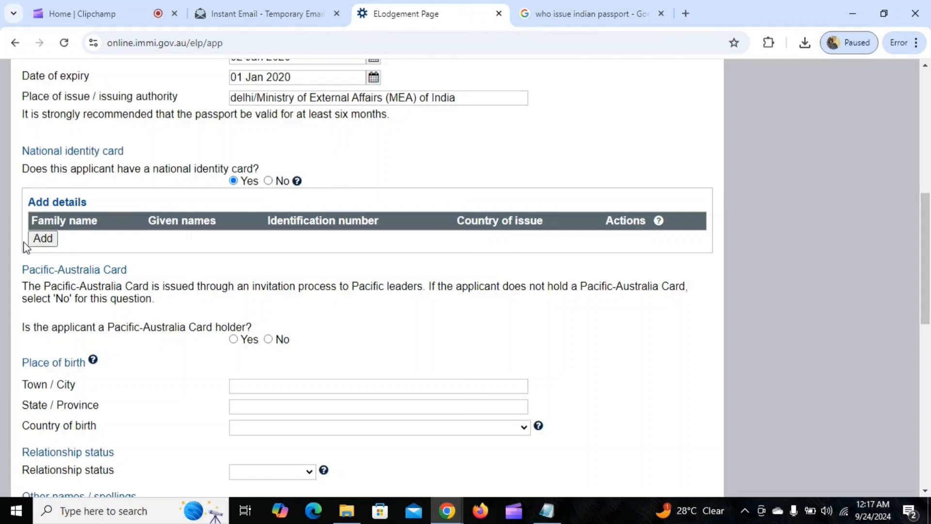
{"action": "left_click", "coordinate": [44, 239]}
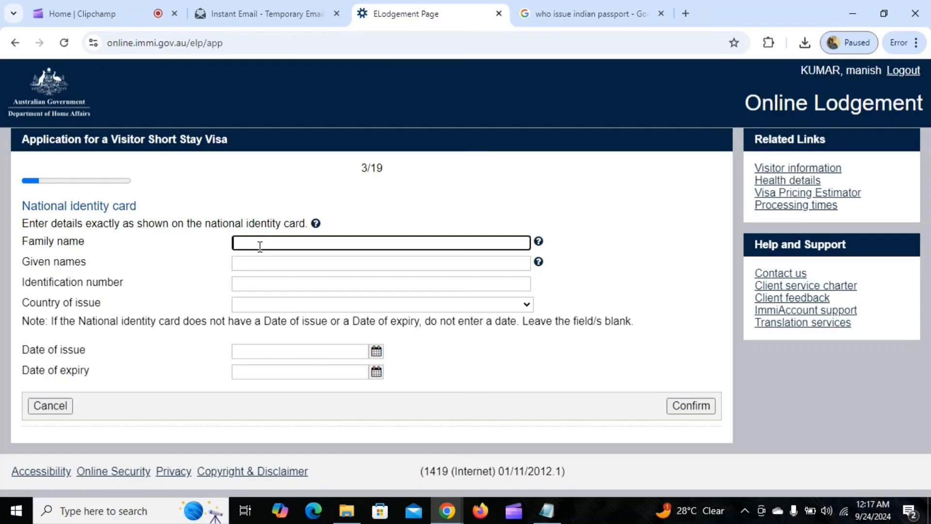
Enter the card holder's family and given names, the identification number, and country of issue INDIA
{"action": "type", "text": "umar"}
{"action": "left_click", "coordinate": [262, 268]}
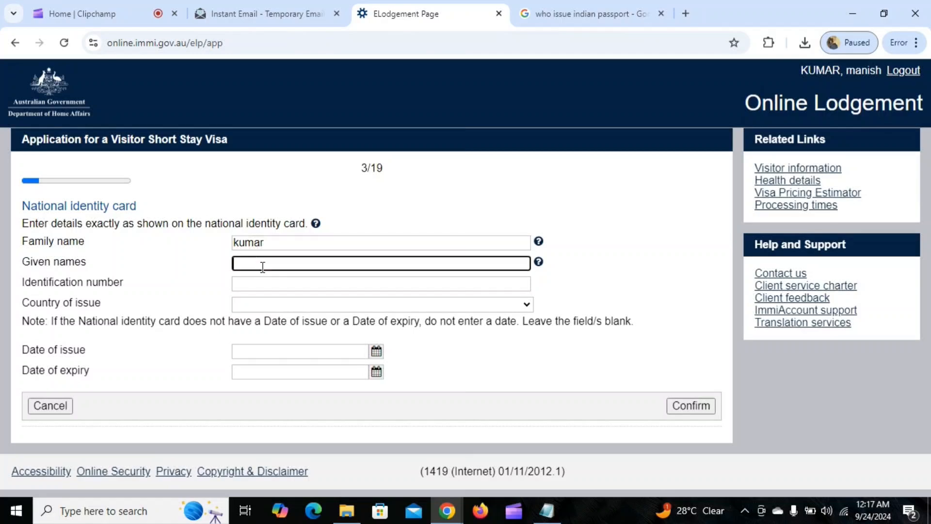
{"action": "type", "text": "manish"}
{"action": "left_click", "coordinate": [264, 285]}
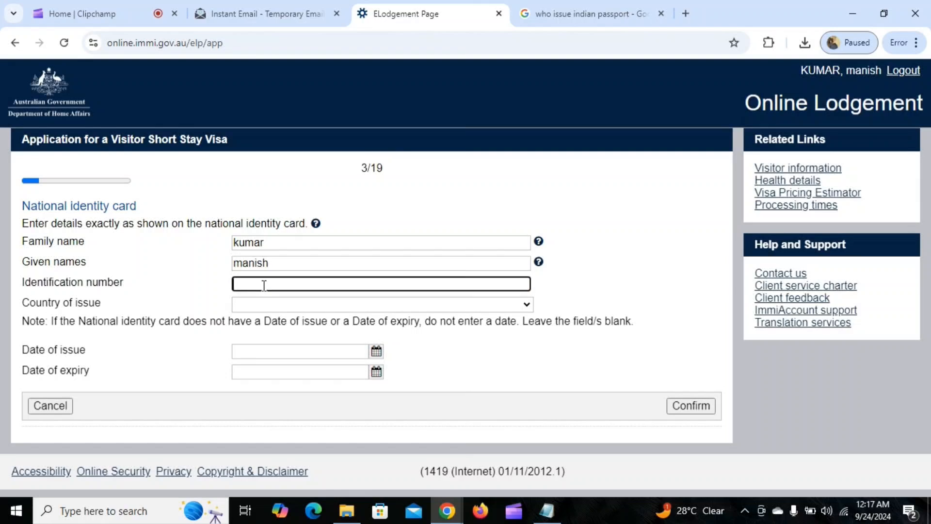
{"action": "left_click", "coordinate": [262, 306]}
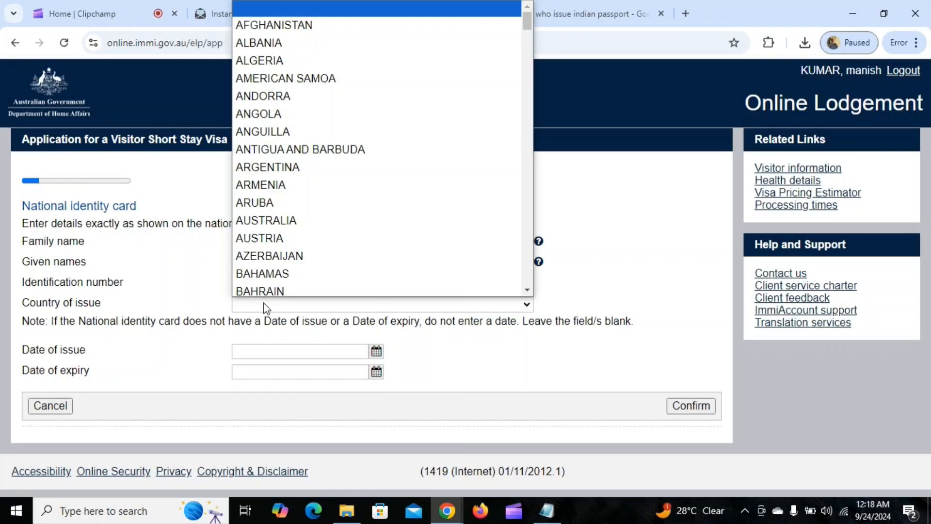
{"action": "type", "text": "india"}
{"action": "key", "text": "Return"}
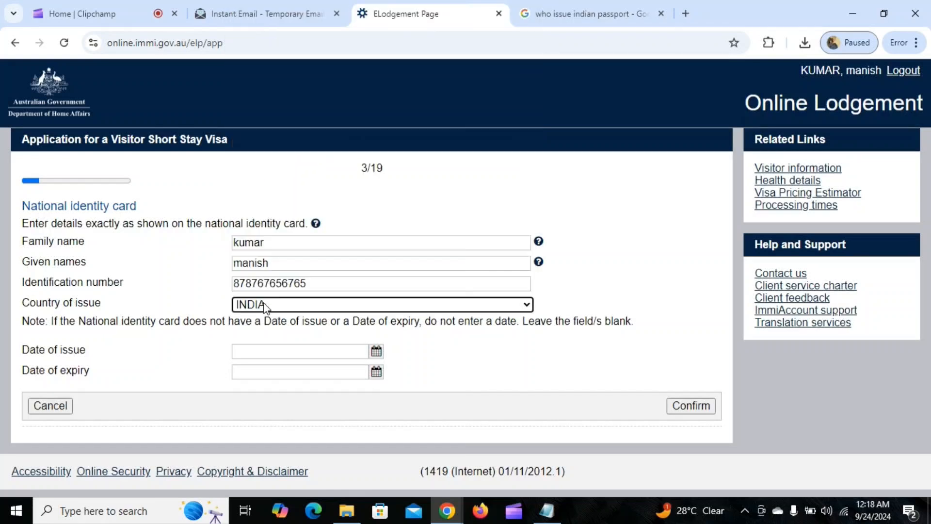
Set the identity card's issue date to 01 Jan 2012 and confirm the card
{"action": "left_click", "coordinate": [381, 358]}
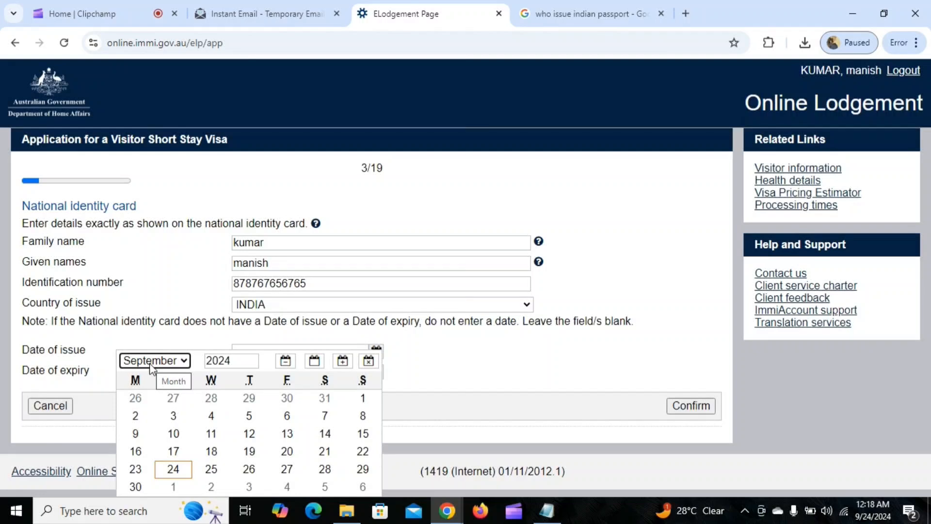
{"action": "left_click", "coordinate": [152, 361]}
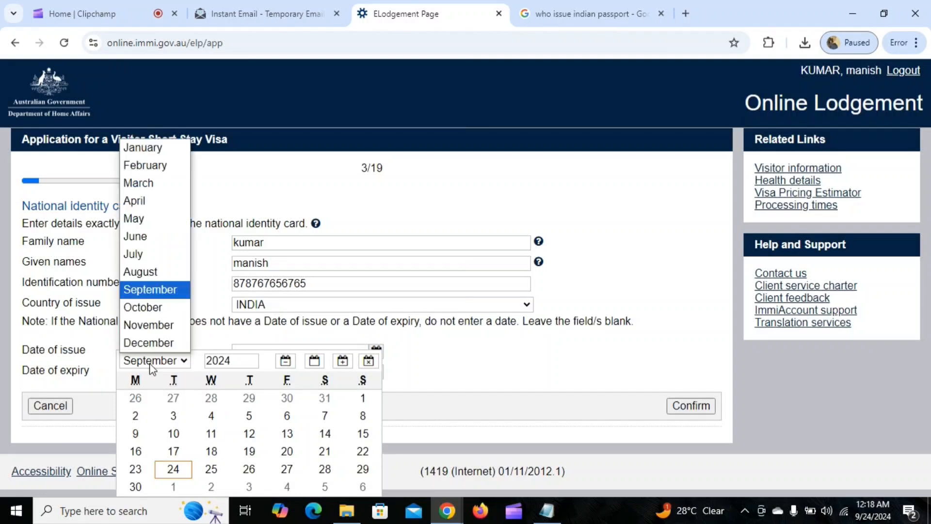
{"action": "left_click", "coordinate": [136, 153]}
{"action": "left_click_drag", "start_coordinate": [235, 362], "coordinate": [203, 365]}
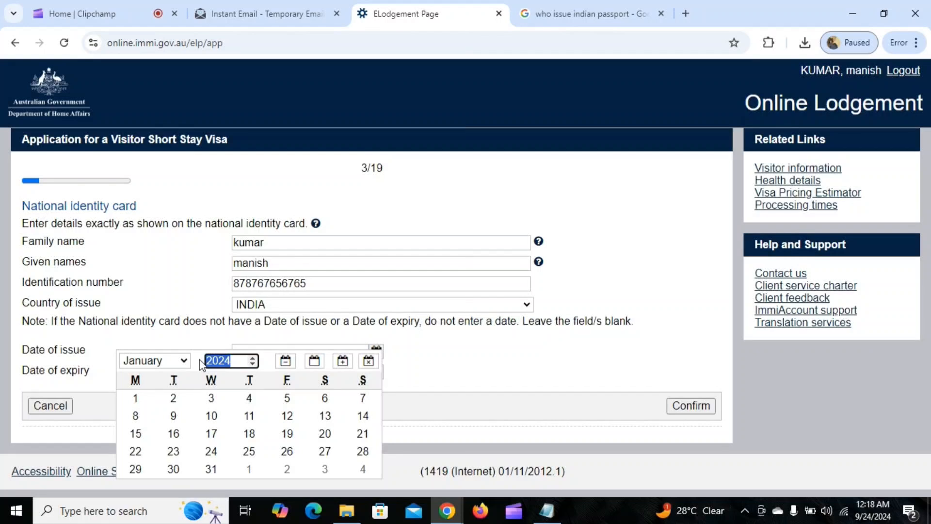
{"action": "type", "text": "2012"}
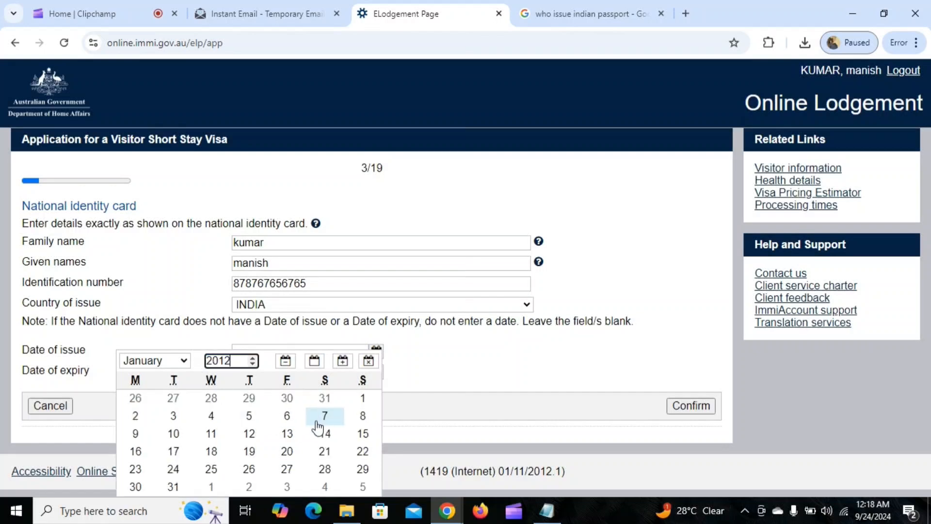
{"action": "left_click", "coordinate": [363, 398]}
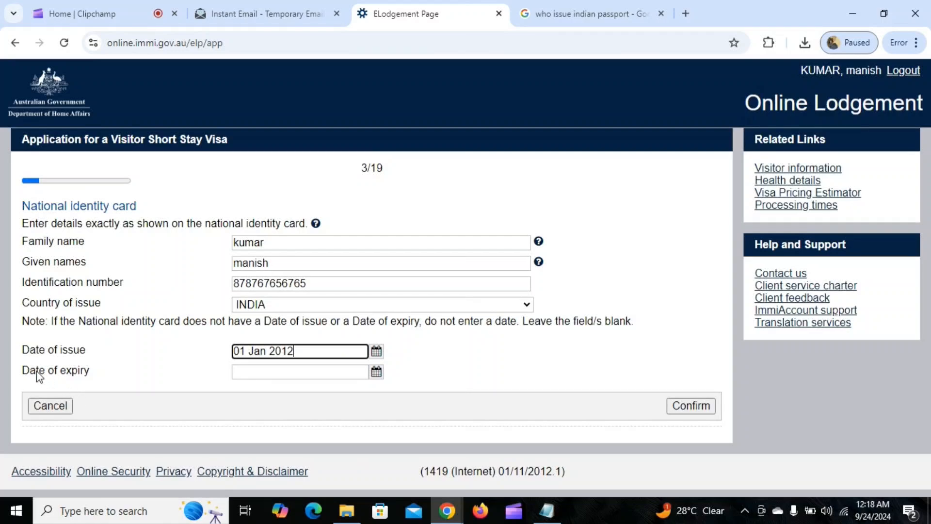
{"action": "left_click", "coordinate": [693, 408]}
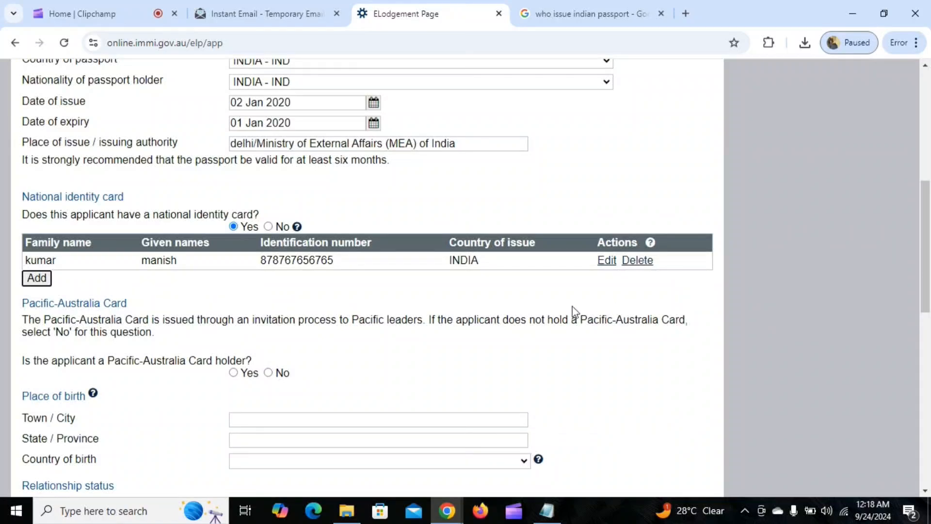
Answer No for Pacific-Australia Card and set birthplace to delhi, delhi, INDIA
{"action": "scroll", "coordinate": [422, 337], "scroll_direction": "down", "scroll_amount": 3}
{"action": "scroll", "coordinate": [443, 298], "scroll_direction": "down", "scroll_amount": 2}
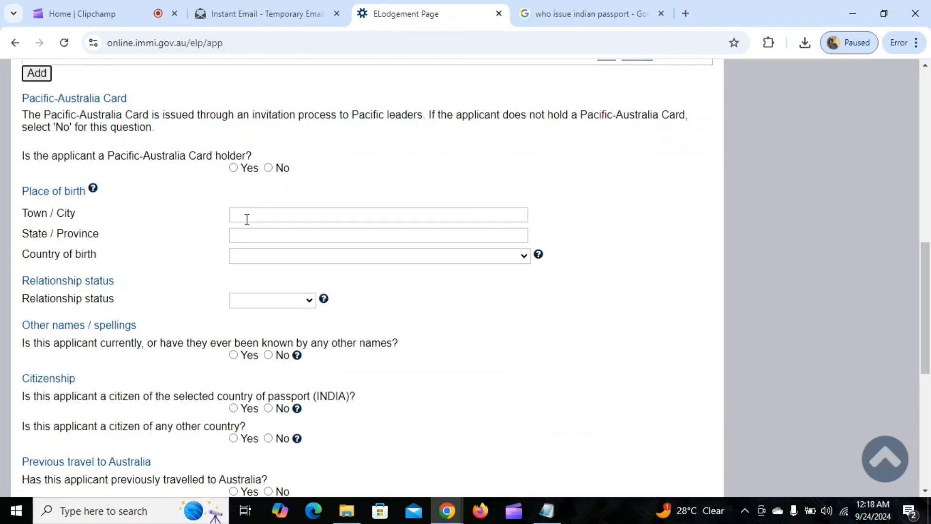
{"action": "left_click", "coordinate": [282, 216]}
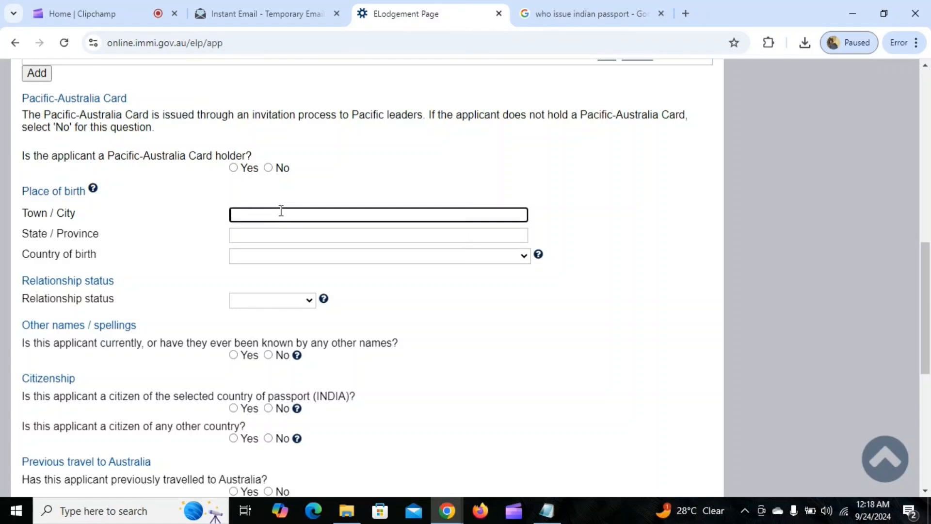
{"action": "type", "text": "delhi"}
{"action": "left_click", "coordinate": [277, 167]}
{"action": "scroll", "coordinate": [359, 150], "scroll_direction": "down", "scroll_amount": 1}
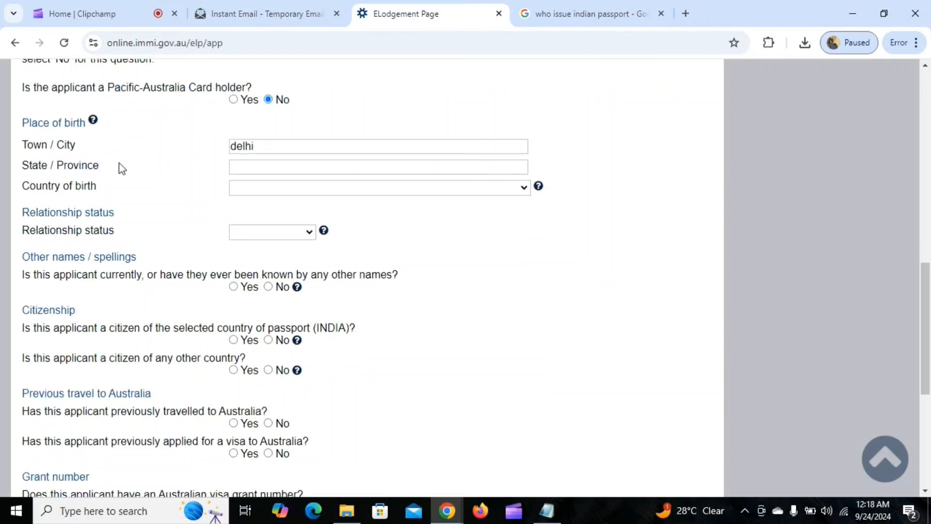
{"action": "left_click", "coordinate": [265, 168]}
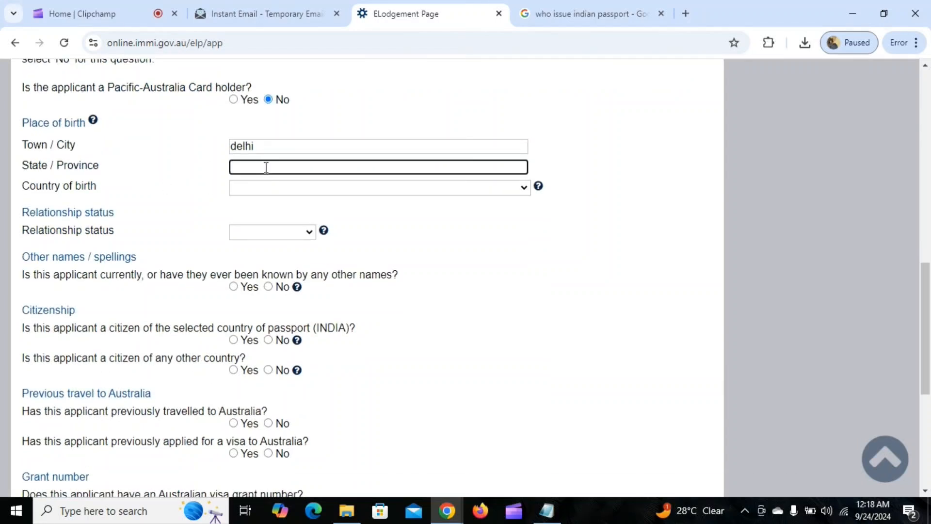
{"action": "type", "text": "delhi"}
{"action": "left_click", "coordinate": [255, 190]}
{"action": "type", "text": "in"}
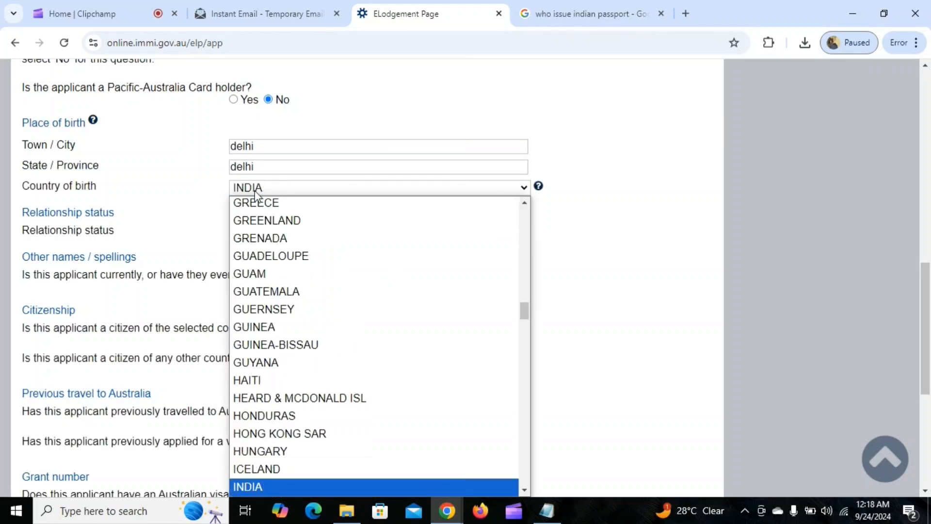
{"action": "key", "text": "Return"}
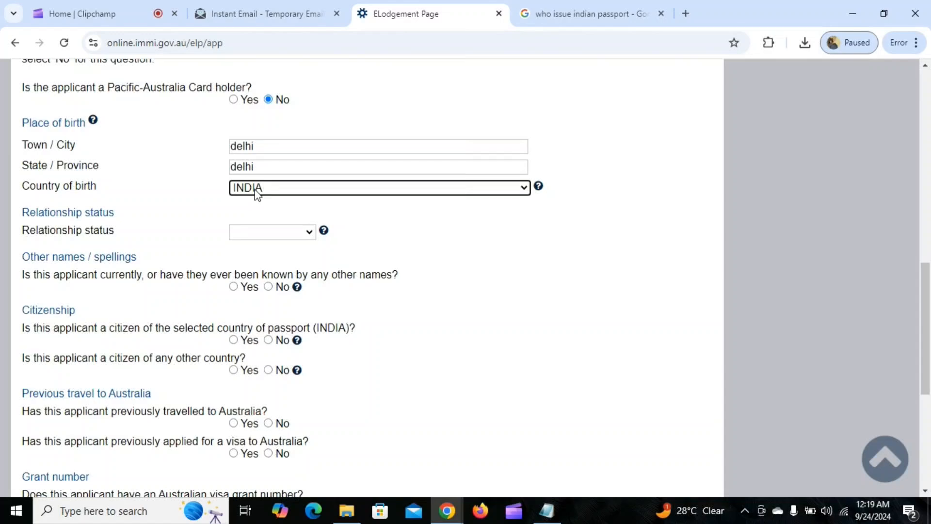
Set status to Never Married, no other names, citizen of INDIA, no other citizenship
{"action": "scroll", "coordinate": [255, 193], "scroll_direction": "down", "scroll_amount": 3}
{"action": "left_click", "coordinate": [272, 95]}
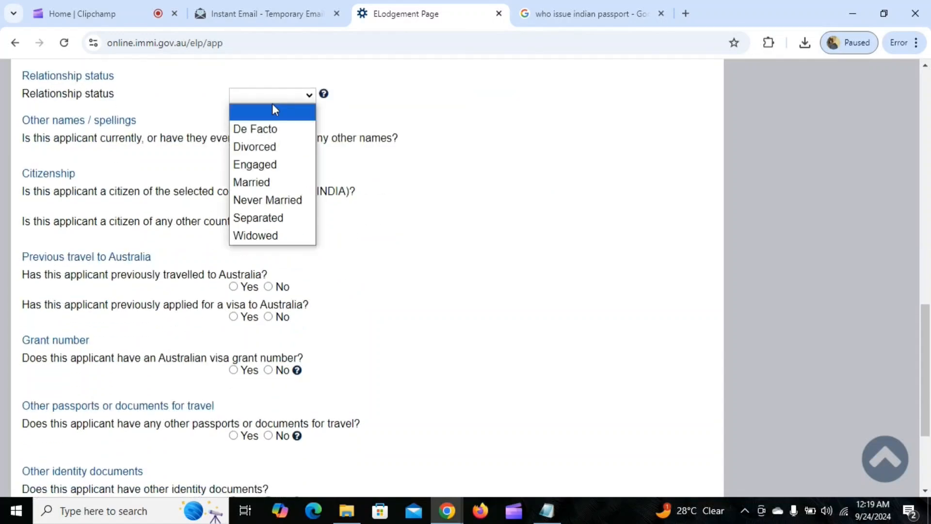
{"action": "left_click", "coordinate": [269, 201]}
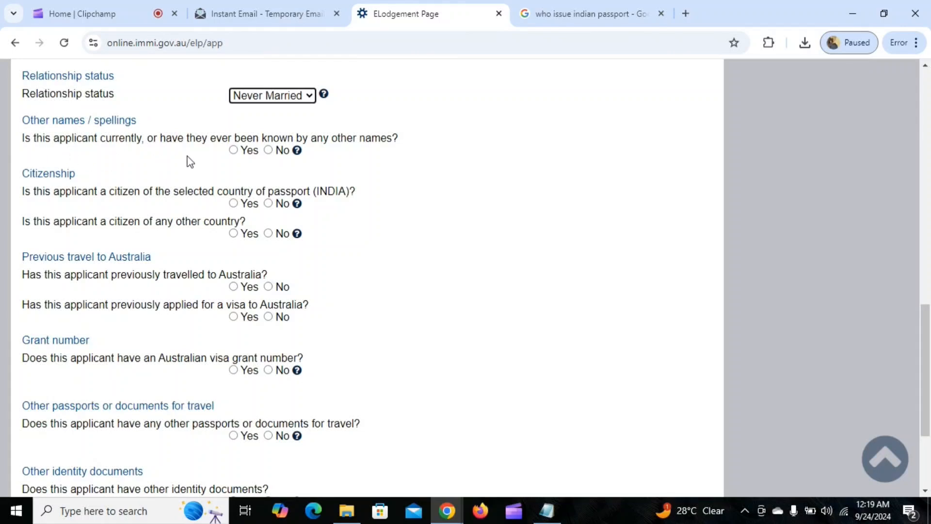
{"action": "left_click", "coordinate": [268, 150]}
{"action": "left_click", "coordinate": [268, 151]}
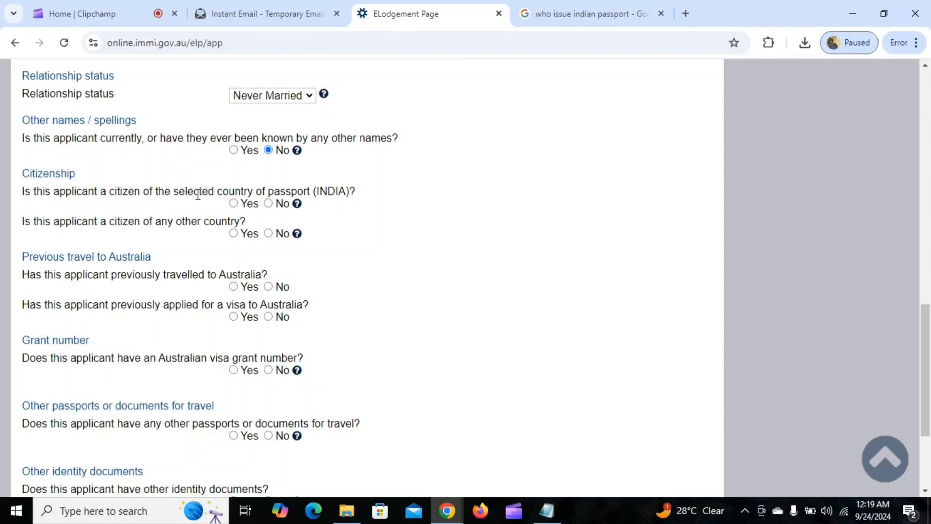
{"action": "left_click", "coordinate": [233, 203]}
{"action": "scroll", "coordinate": [381, 200], "scroll_direction": "down", "scroll_amount": 1}
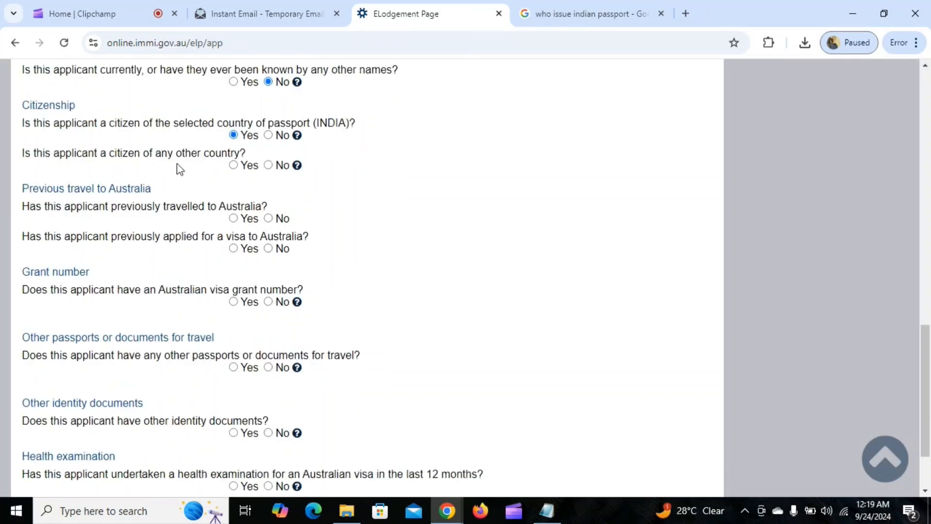
{"action": "left_click", "coordinate": [269, 165]}
Answer No to previous travel, previous visa, grant number, other documents and recent health examination
{"action": "scroll", "coordinate": [91, 176], "scroll_direction": "down", "scroll_amount": 1}
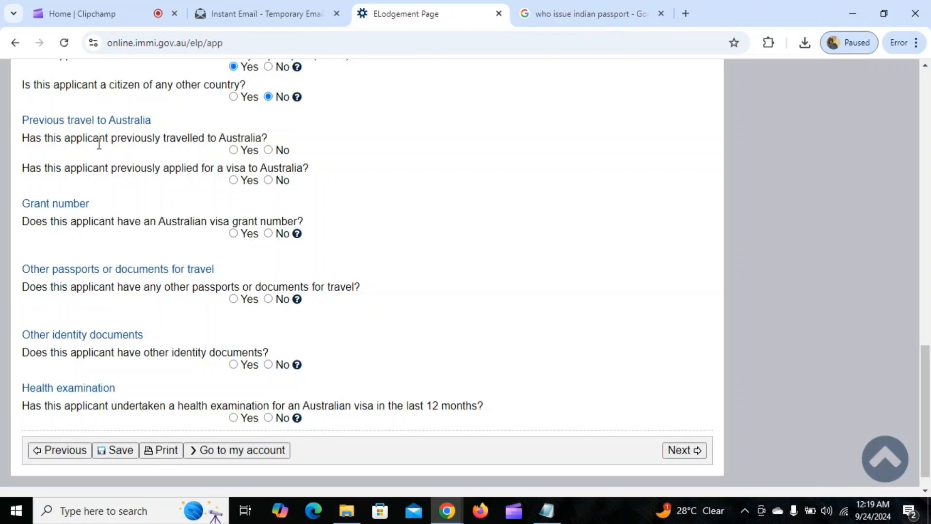
{"action": "left_click", "coordinate": [268, 151]}
{"action": "left_click", "coordinate": [268, 181]}
{"action": "scroll", "coordinate": [353, 188], "scroll_direction": "down", "scroll_amount": 1}
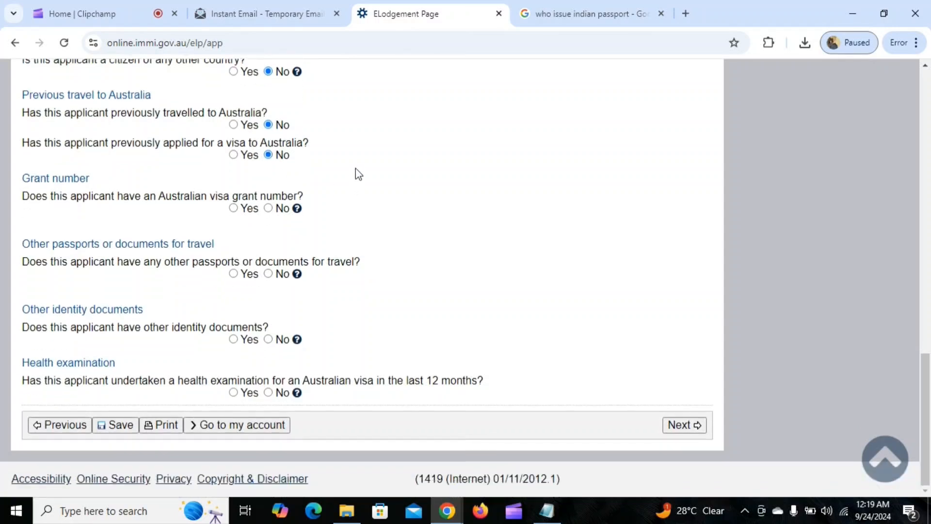
{"action": "left_click", "coordinate": [233, 154]}
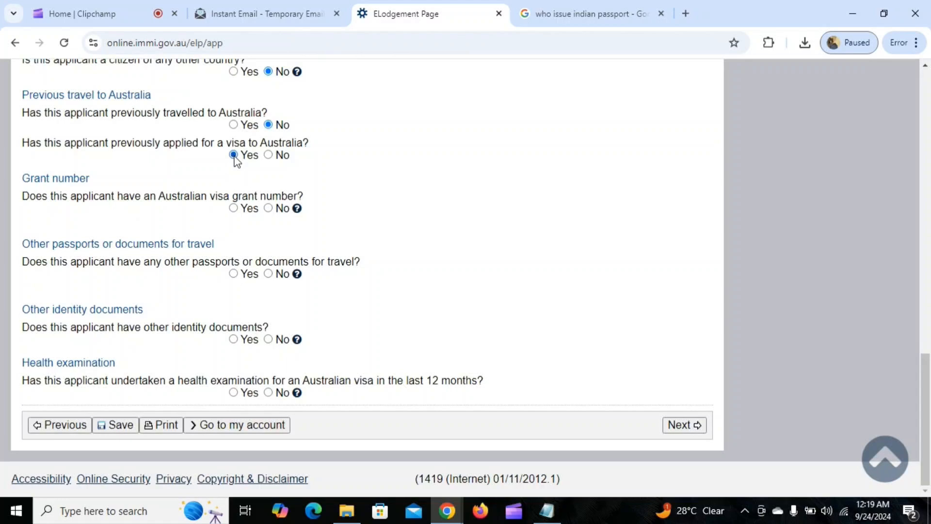
{"action": "left_click", "coordinate": [268, 155]}
{"action": "left_click", "coordinate": [268, 207]}
{"action": "left_click", "coordinate": [268, 274]}
{"action": "left_click", "coordinate": [268, 339]}
{"action": "left_click", "coordinate": [268, 393]}
Fix the expiry-date error by changing the passport expiry to 01 Jan 2030 and resubmit
{"action": "left_click", "coordinate": [688, 425]}
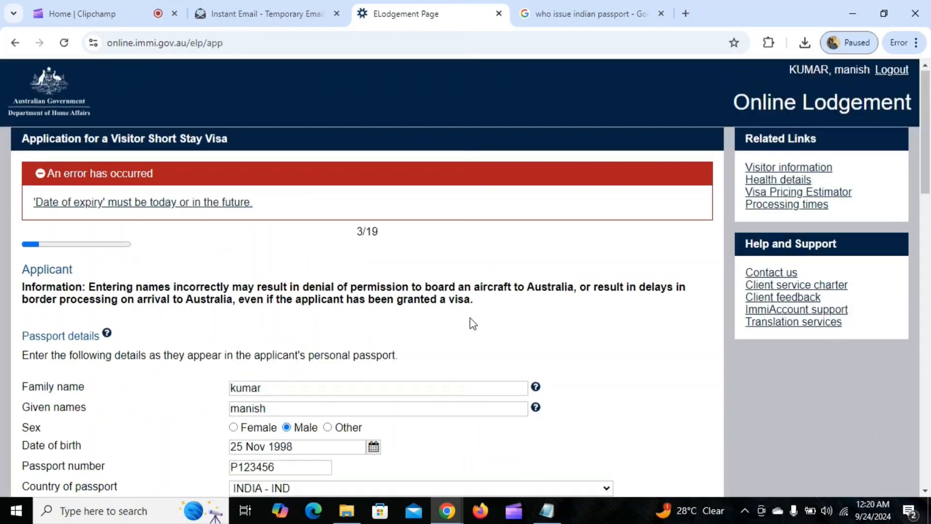
{"action": "scroll", "coordinate": [470, 318], "scroll_direction": "down", "scroll_amount": 6}
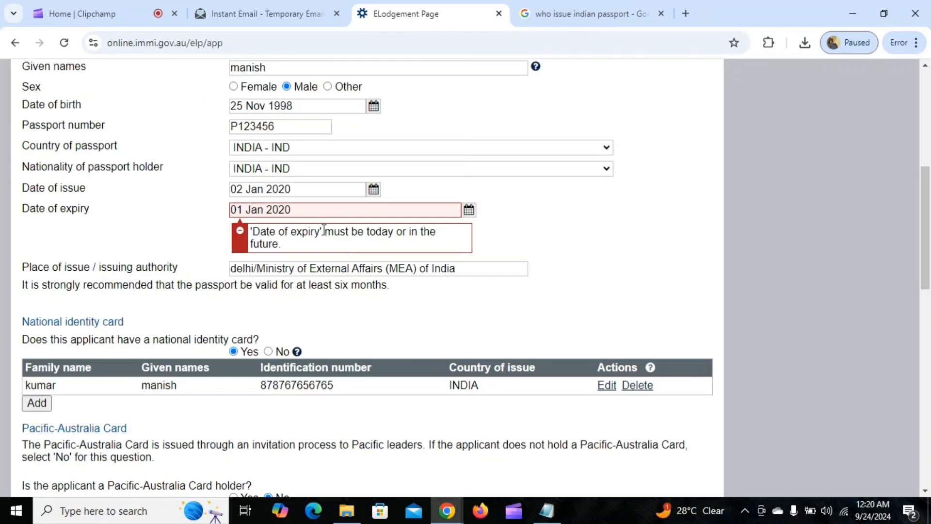
{"action": "left_click", "coordinate": [295, 211]}
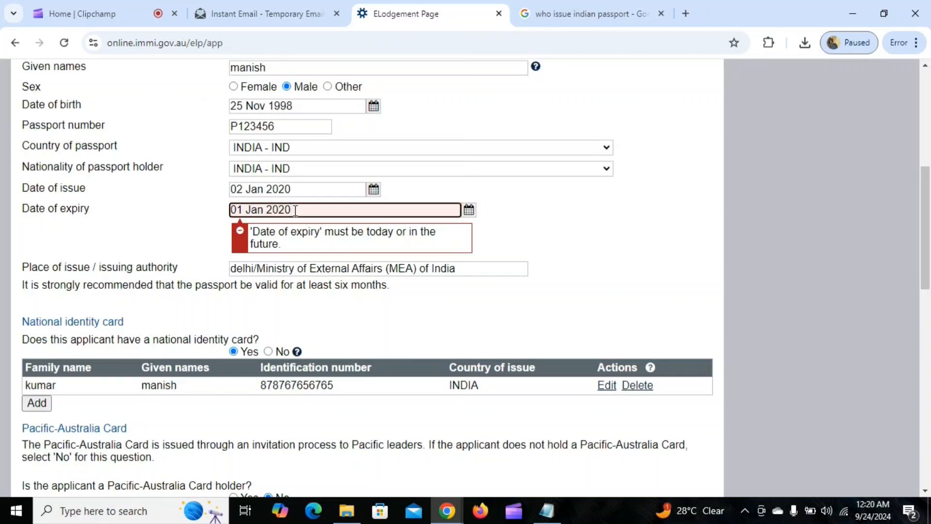
{"action": "key", "text": "BackSpace"}
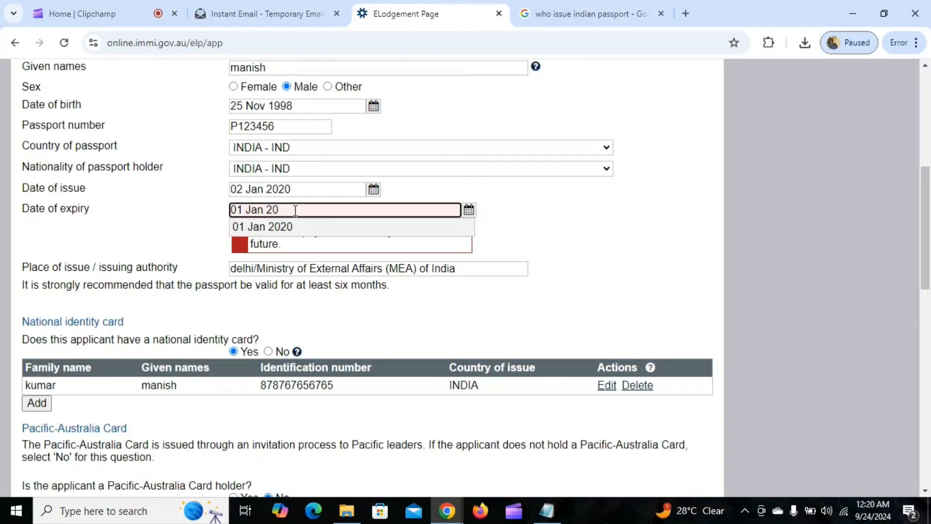
{"action": "type", "text": "30"}
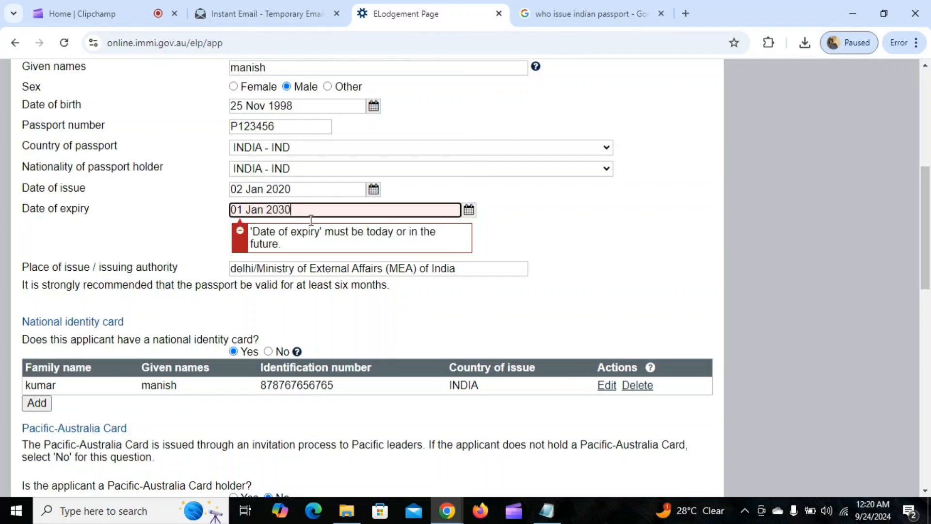
{"action": "left_click", "coordinate": [577, 251]}
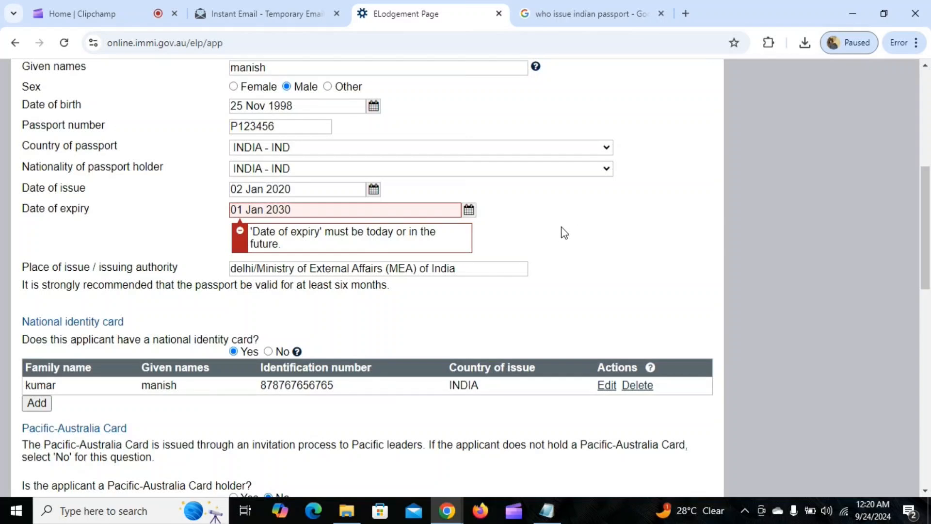
{"action": "scroll", "coordinate": [563, 234], "scroll_direction": "down", "scroll_amount": 13}
{"action": "scroll", "coordinate": [388, 281], "scroll_direction": "down", "scroll_amount": 2}
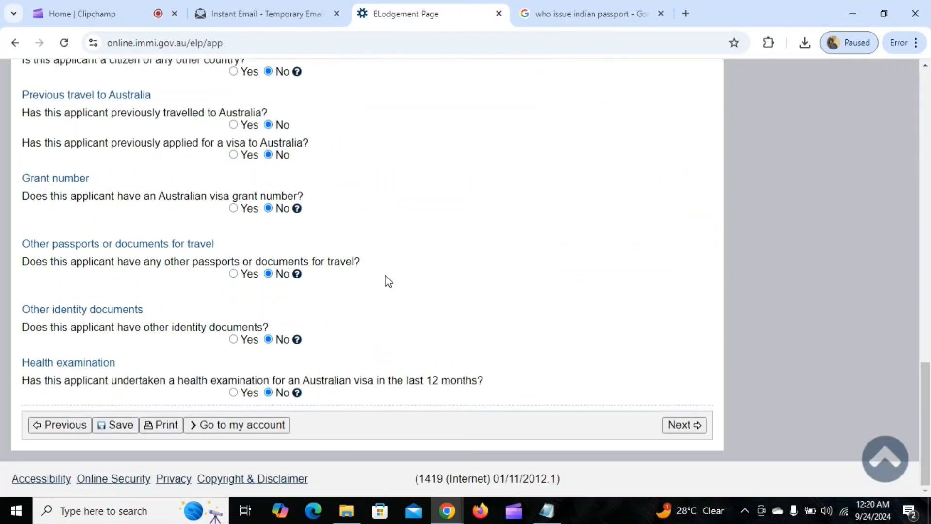
{"action": "left_click", "coordinate": [679, 424]}
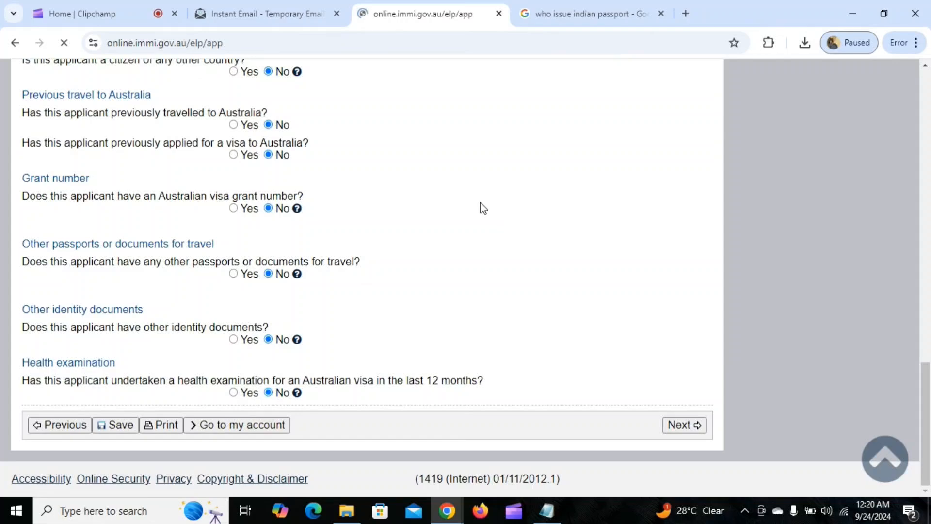
{"action": "scroll", "coordinate": [341, 201], "scroll_direction": "down", "scroll_amount": 2}
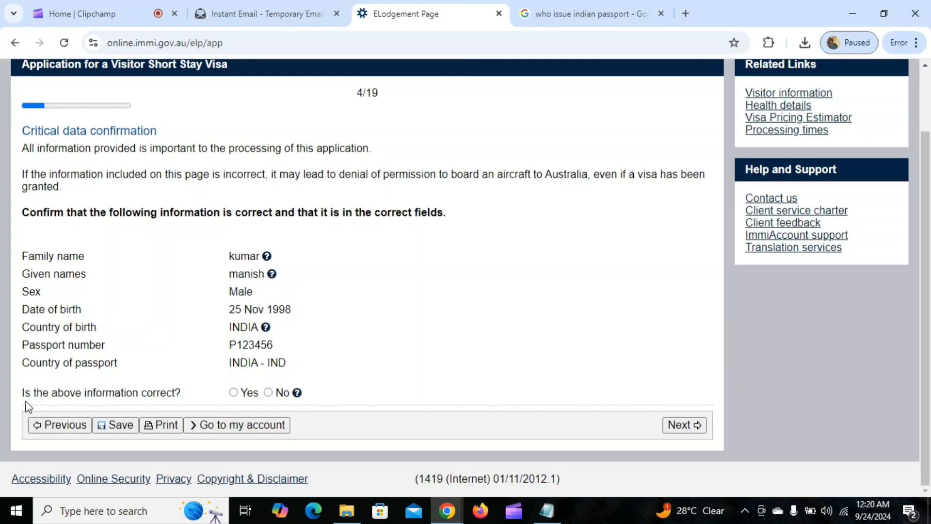
Answer Yes that the critical data is correct and move to Travelling companions
{"action": "left_click", "coordinate": [234, 393]}
{"action": "left_click", "coordinate": [690, 425]}
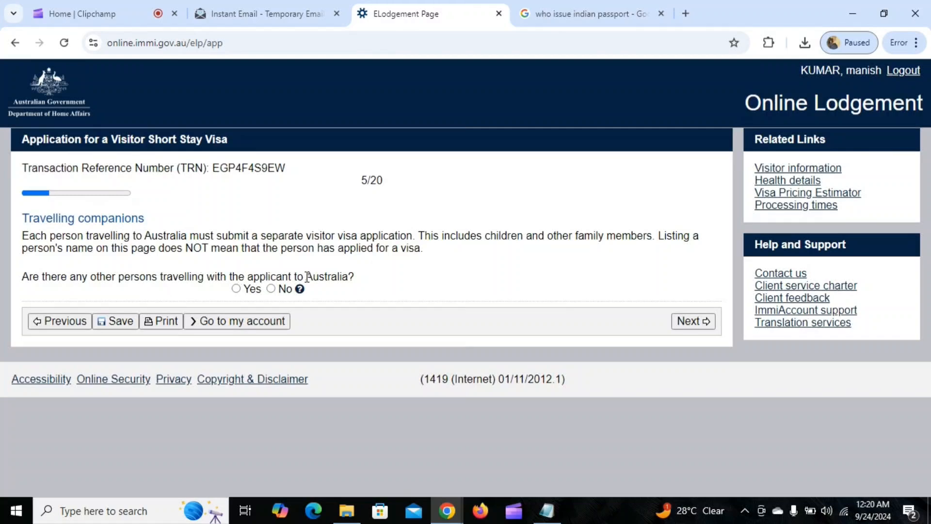
Answer No to other persons travelling, highlight the separate-application note, and continue to Contact details
{"action": "left_click", "coordinate": [270, 288]}
{"action": "left_click_drag", "start_coordinate": [23, 235], "coordinate": [644, 248]}
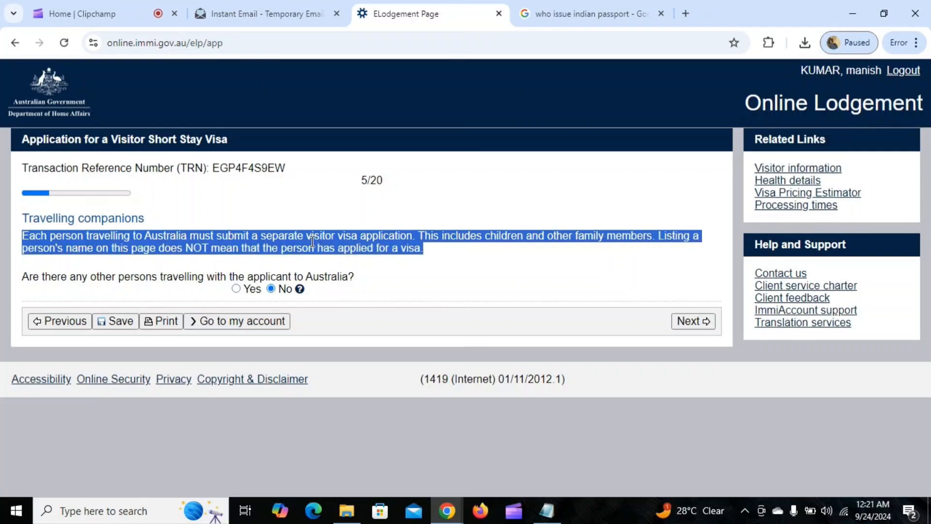
{"action": "left_click", "coordinate": [362, 235]}
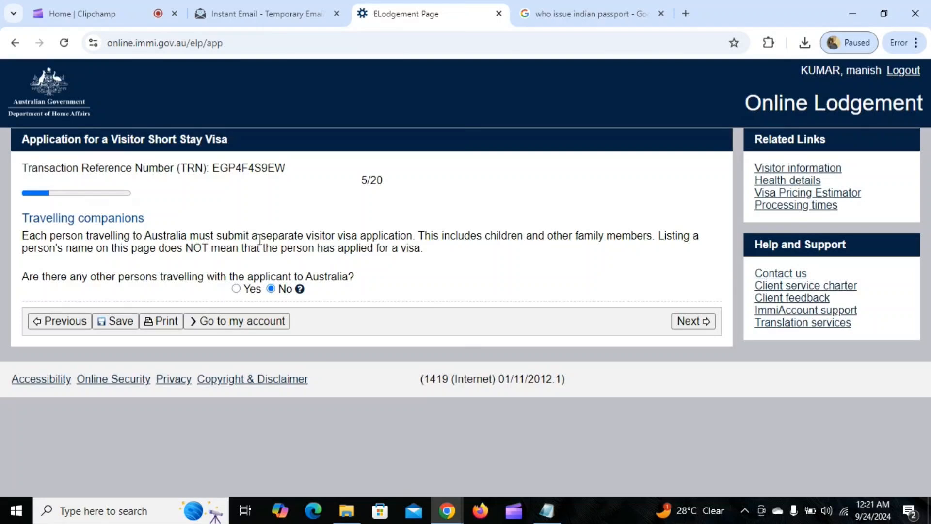
{"action": "left_click_drag", "start_coordinate": [258, 238], "coordinate": [406, 236]}
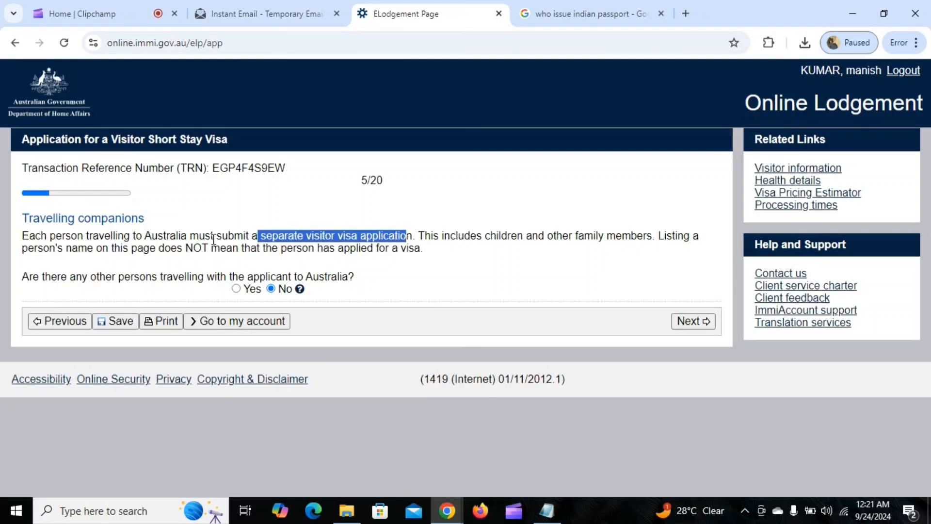
{"action": "left_click_drag", "start_coordinate": [213, 239], "coordinate": [395, 236]}
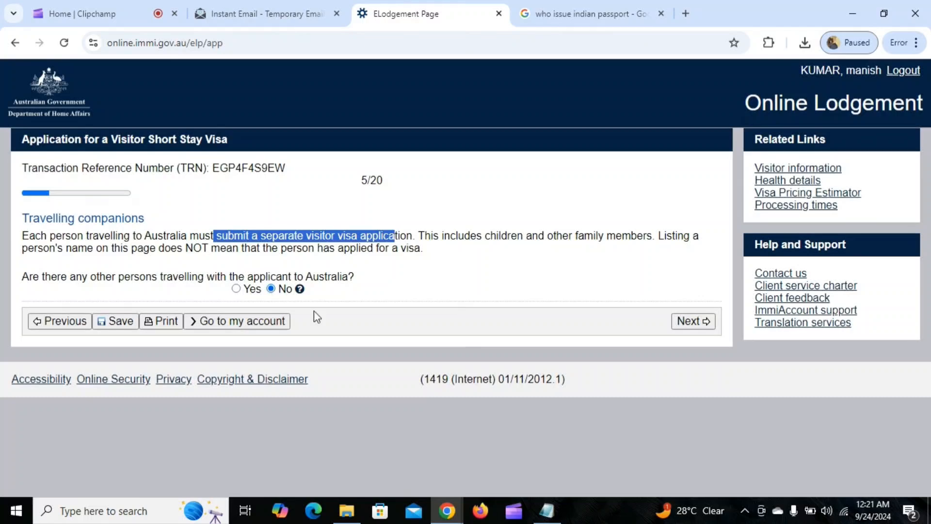
{"action": "left_click", "coordinate": [694, 321]}
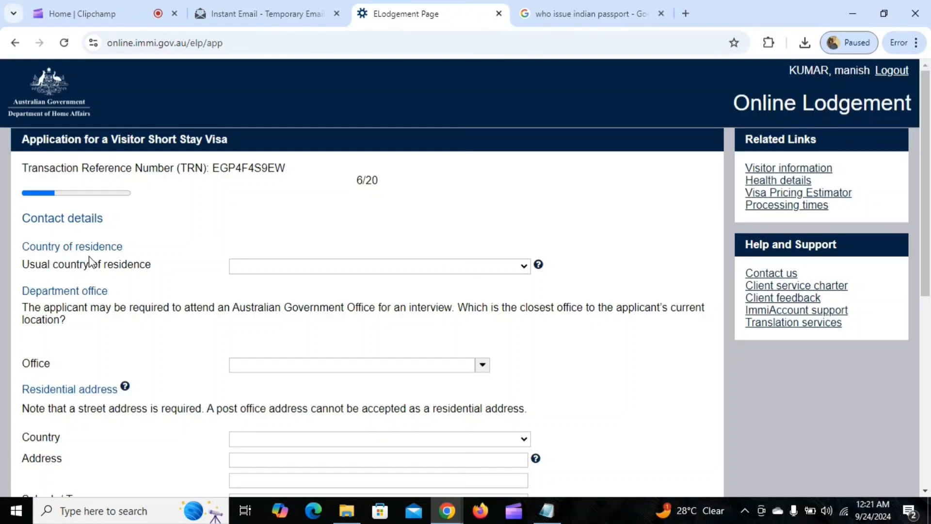
Set usual country of residence to INDIA and the office to India, New Delhi
{"action": "left_click", "coordinate": [282, 268]}
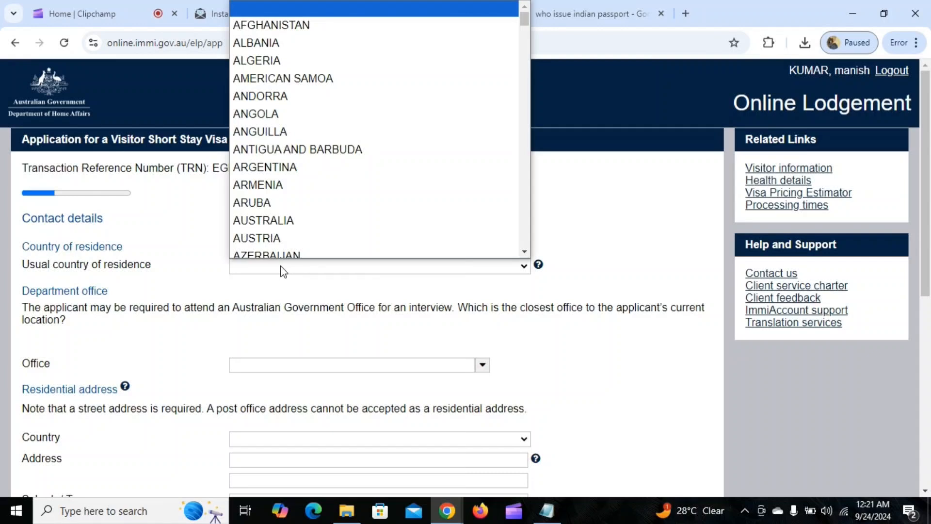
{"action": "type", "text": "in"}
{"action": "key", "text": "Return"}
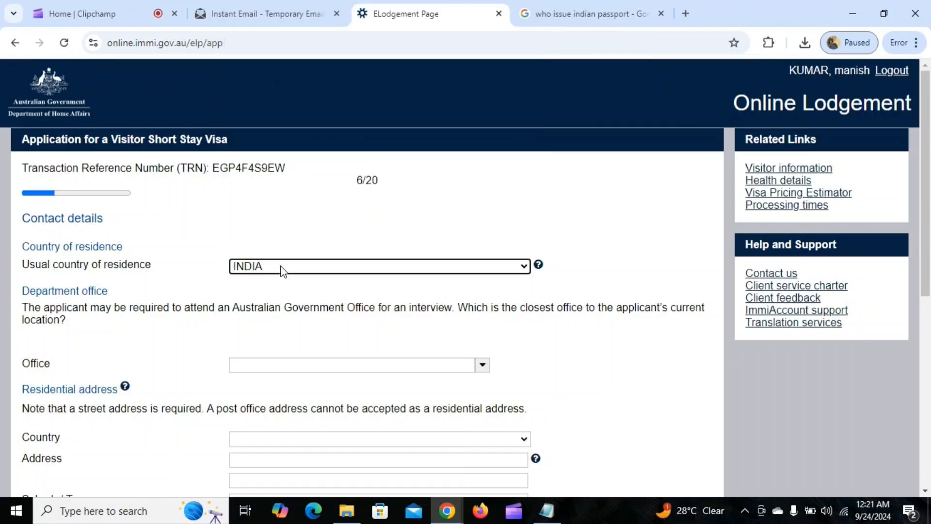
{"action": "scroll", "coordinate": [203, 274], "scroll_direction": "down", "scroll_amount": 1}
{"action": "scroll", "coordinate": [107, 267], "scroll_direction": "down", "scroll_amount": 1}
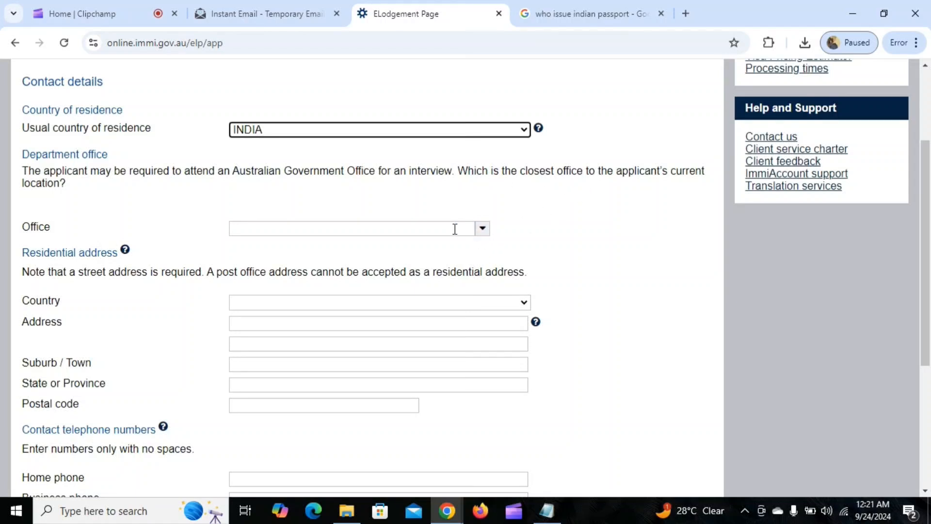
{"action": "left_click", "coordinate": [482, 229]}
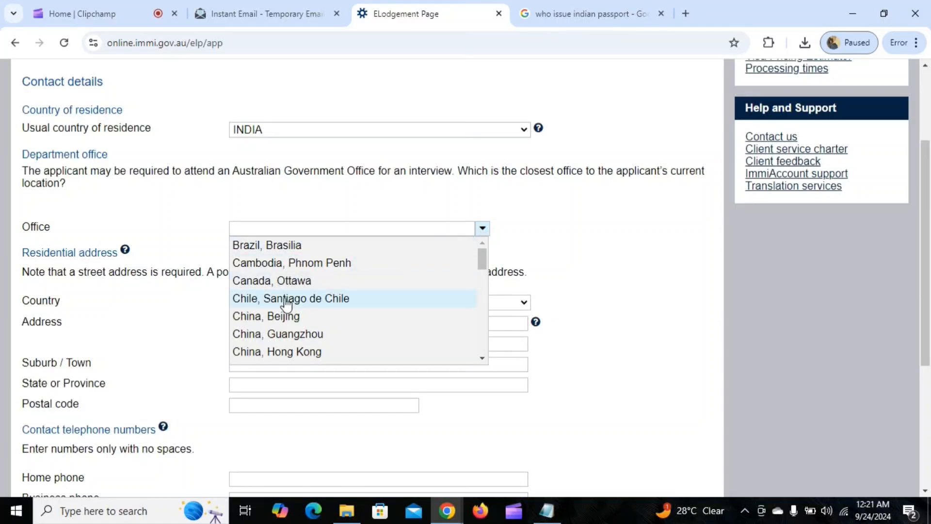
{"action": "scroll", "coordinate": [291, 305], "scroll_direction": "down", "scroll_amount": 2}
{"action": "scroll", "coordinate": [286, 319], "scroll_direction": "down", "scroll_amount": 2}
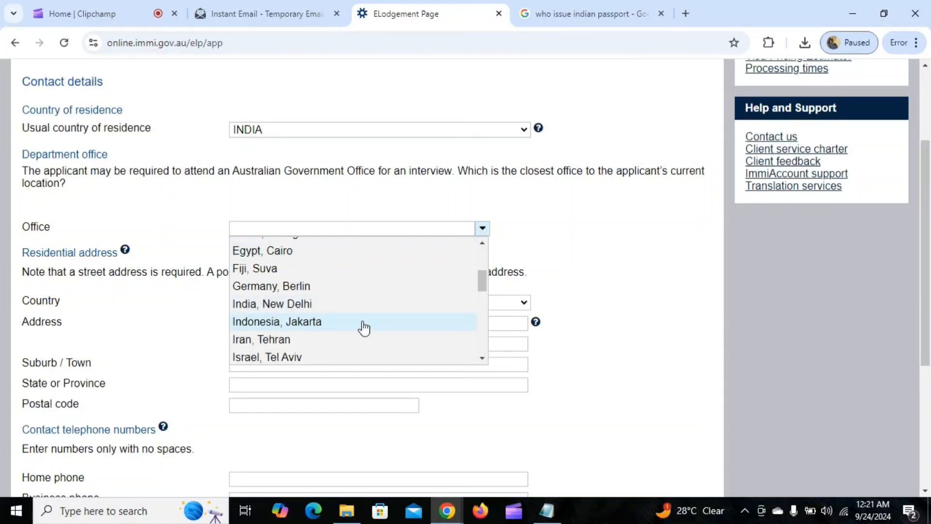
{"action": "left_click", "coordinate": [299, 304]}
{"action": "scroll", "coordinate": [386, 161], "scroll_direction": "down", "scroll_amount": 3}
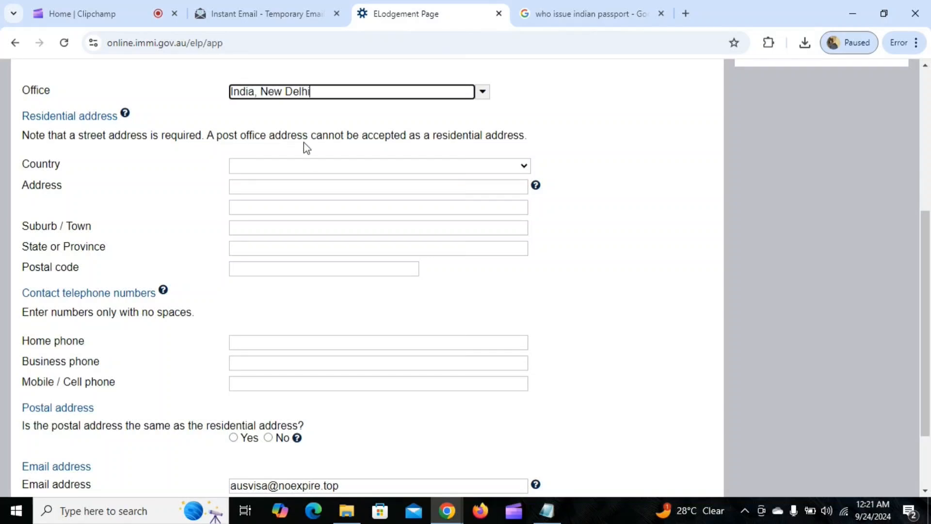
Set the residential address country to INDIA
{"action": "left_click", "coordinate": [310, 167]}
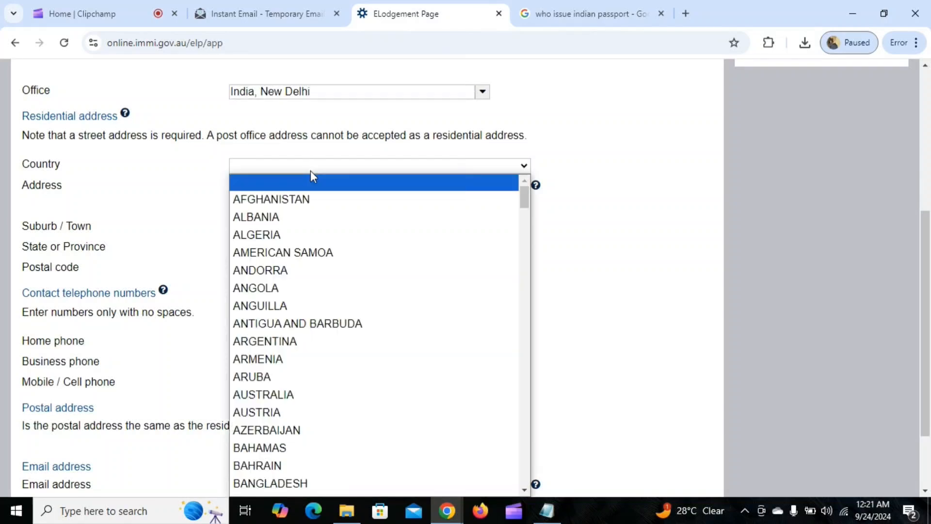
{"action": "type", "text": "india"}
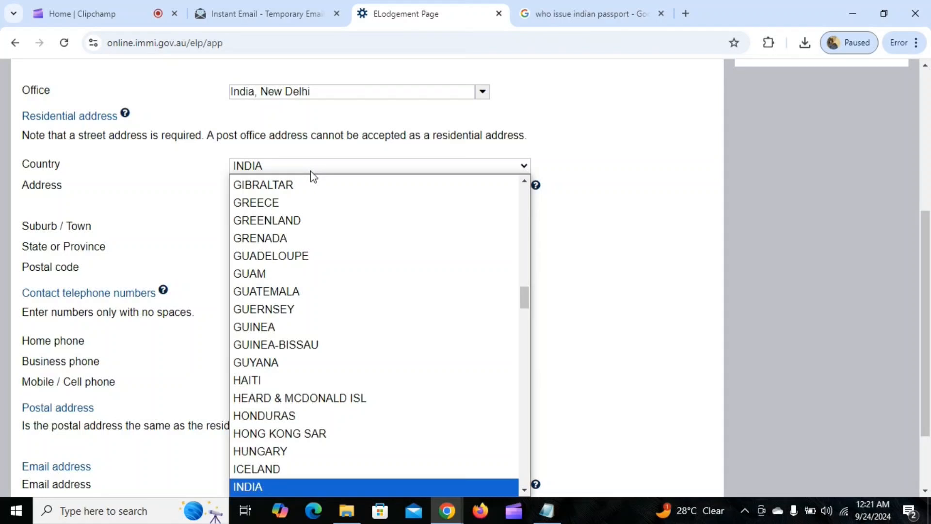
{"action": "key", "text": "Return"}
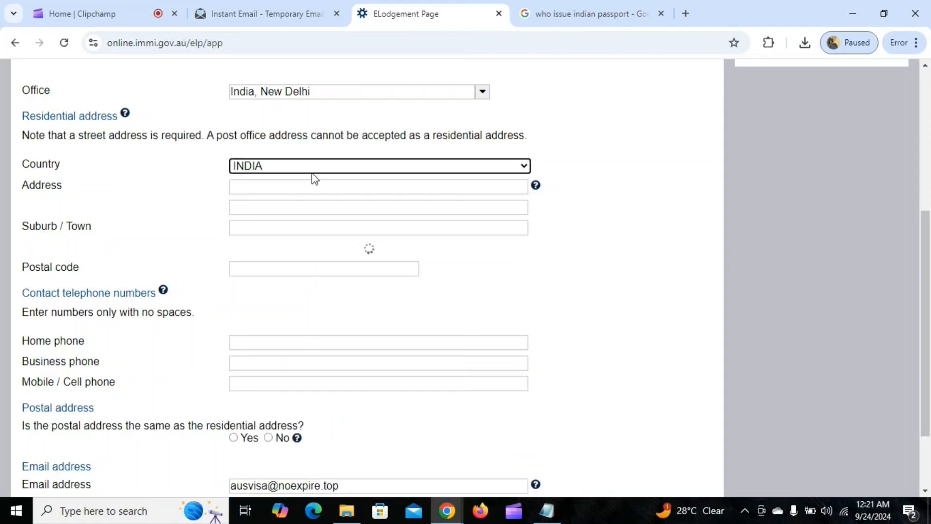
{"action": "left_click", "coordinate": [324, 191]}
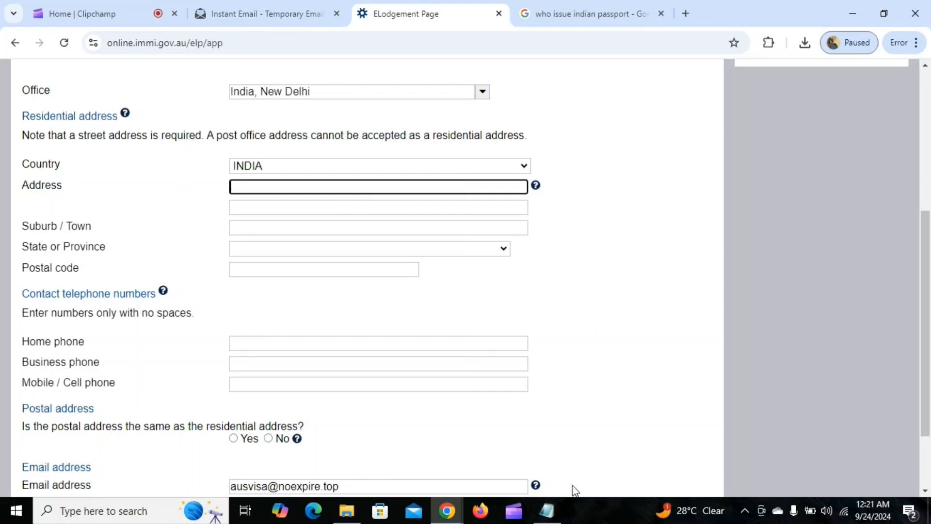
Copy the street address from the Notepad notes and paste it into the residential Address field
{"action": "left_click", "coordinate": [551, 512]}
{"action": "left_click_drag", "start_coordinate": [651, 159], "coordinate": [839, 158]}
{"action": "key", "text": "ctrl+c"}
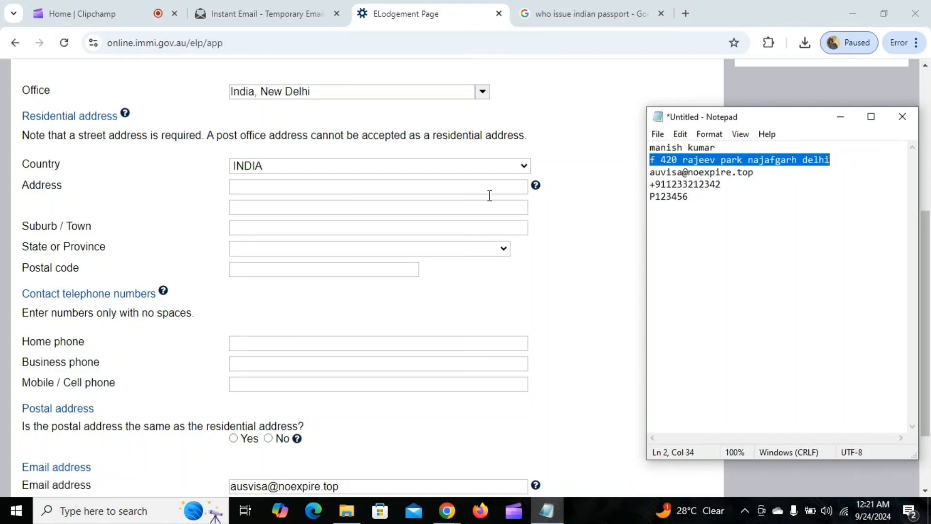
{"action": "left_click", "coordinate": [251, 189]}
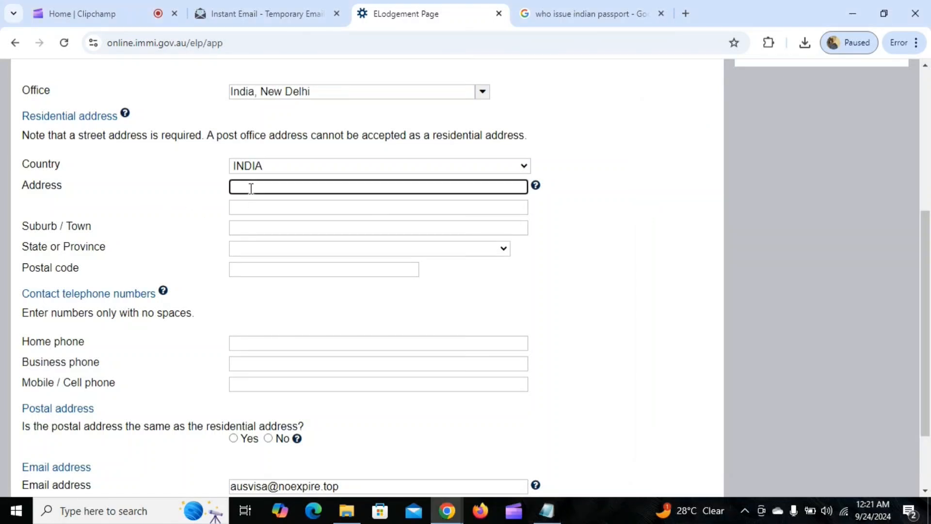
{"action": "key", "text": "ctrl+v"}
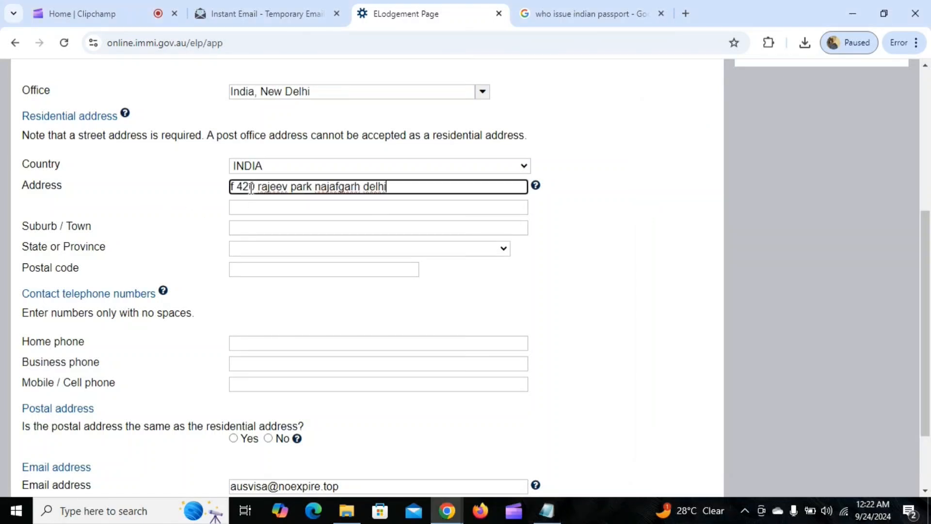
Fill in the suburb, pick DELHI as State or Province, and enter the postal code
{"action": "left_click", "coordinate": [249, 229]}
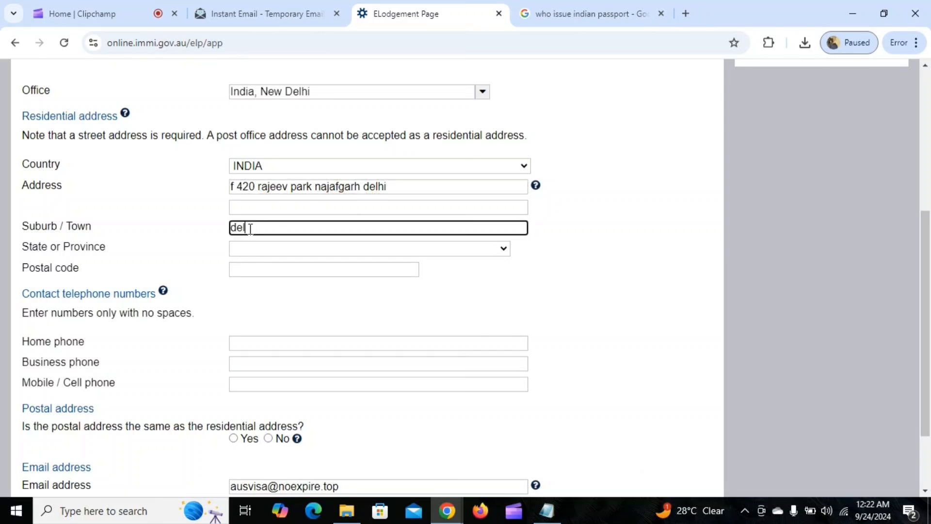
{"action": "left_click", "coordinate": [258, 250]}
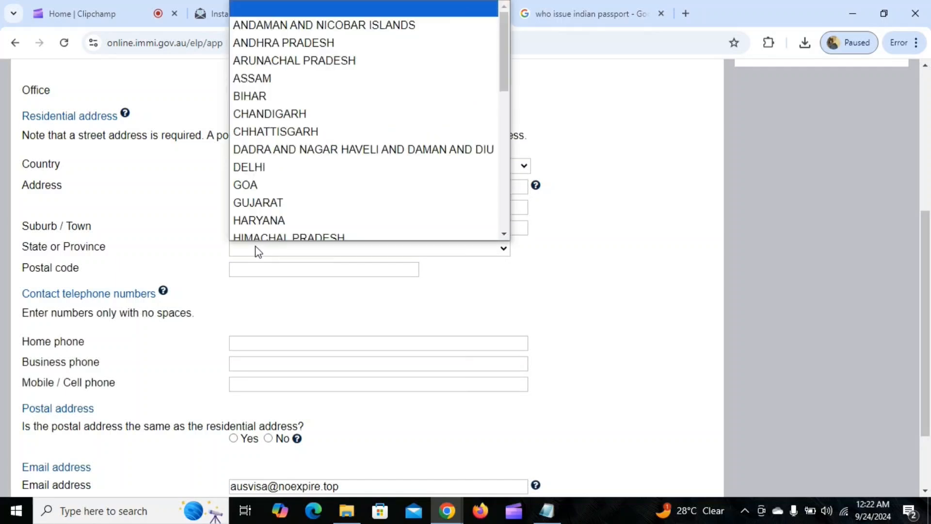
{"action": "type", "text": "de"}
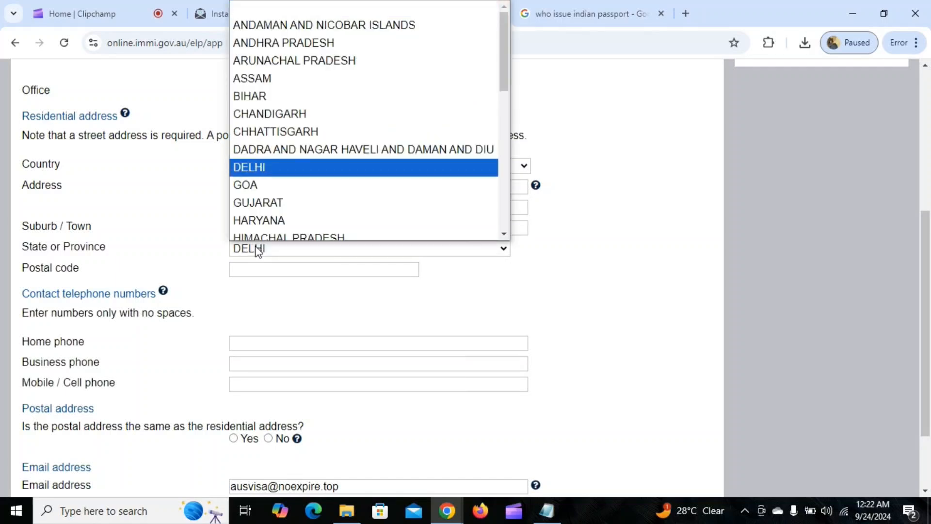
{"action": "key", "text": "Return"}
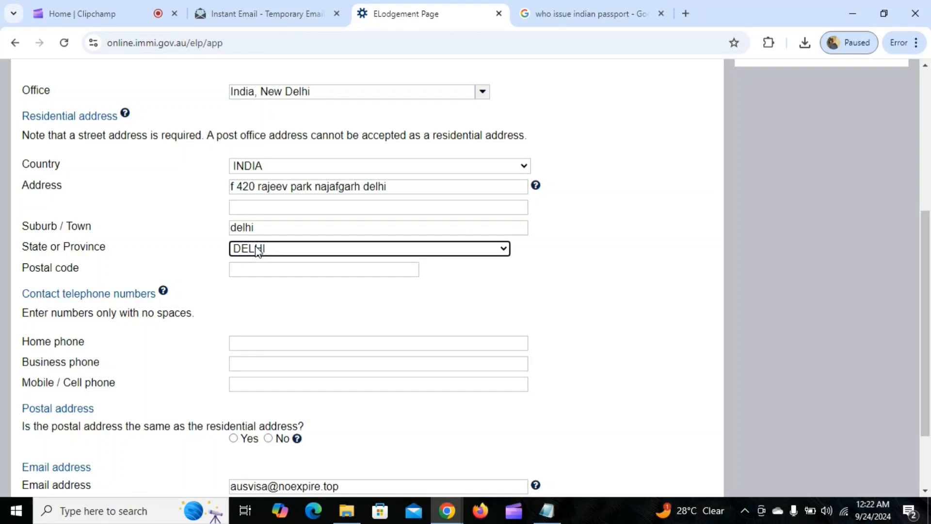
{"action": "left_click", "coordinate": [264, 271]}
{"action": "type", "text": "110043"}
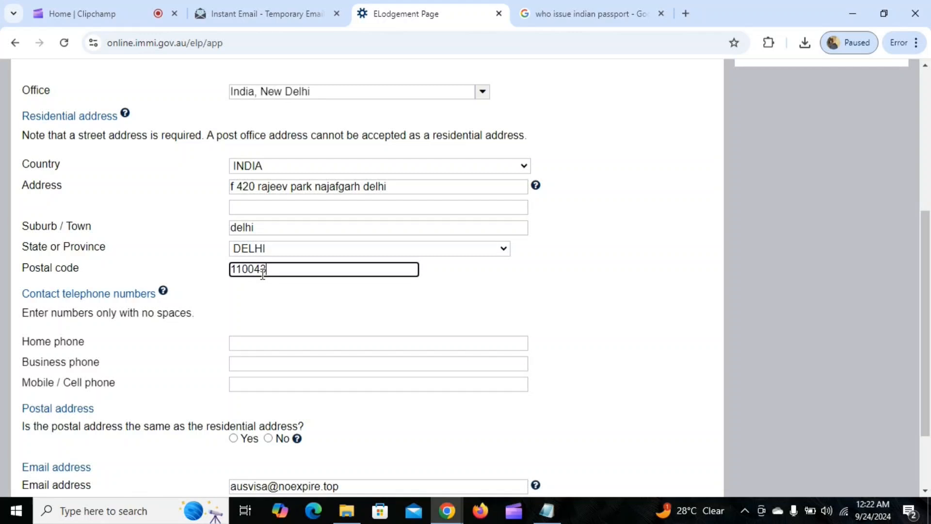
{"action": "scroll", "coordinate": [263, 274], "scroll_direction": "down", "scroll_amount": 3}
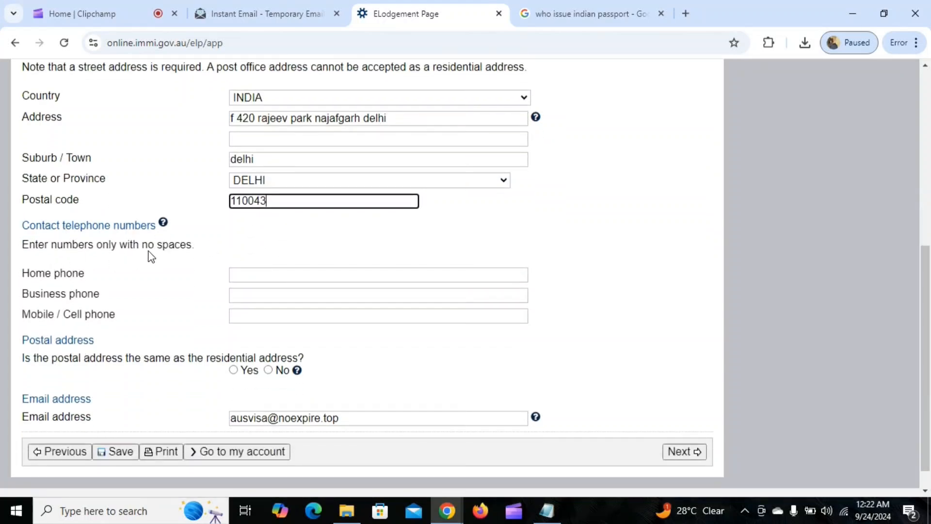
Enter the applicant's home phone number with its +91 country code
{"action": "left_click", "coordinate": [270, 277]}
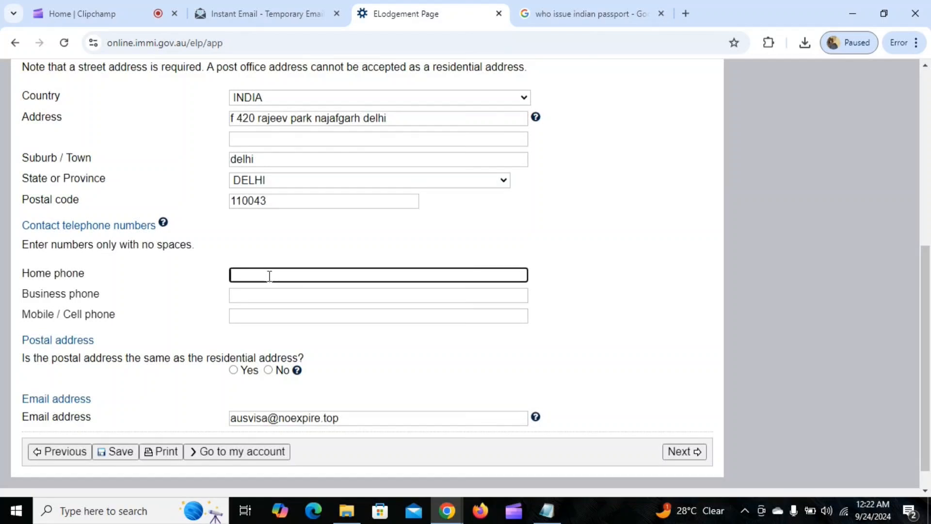
{"action": "type", "text": "+911231212342"}
{"action": "scroll", "coordinate": [270, 276], "scroll_direction": "down", "scroll_amount": 1}
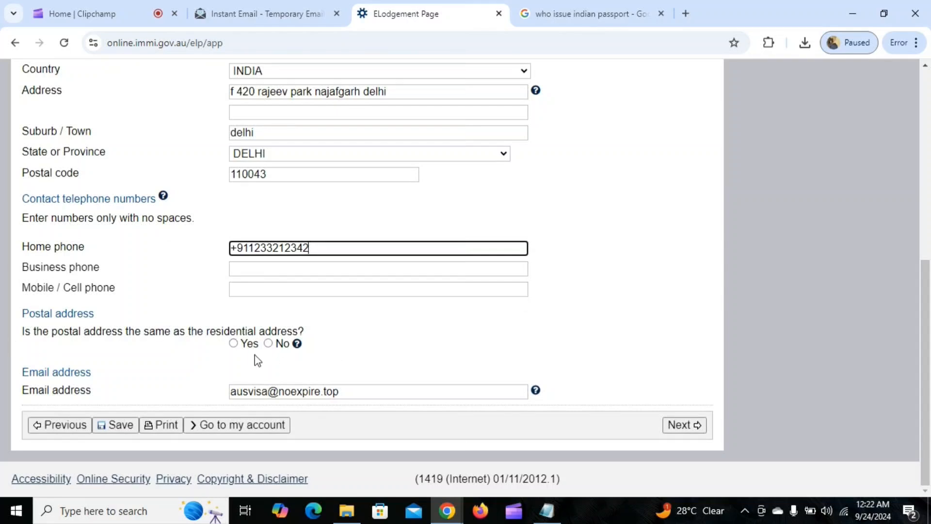
Mark the postal address as the same as the residential address and submit the page
{"action": "left_click", "coordinate": [235, 344]}
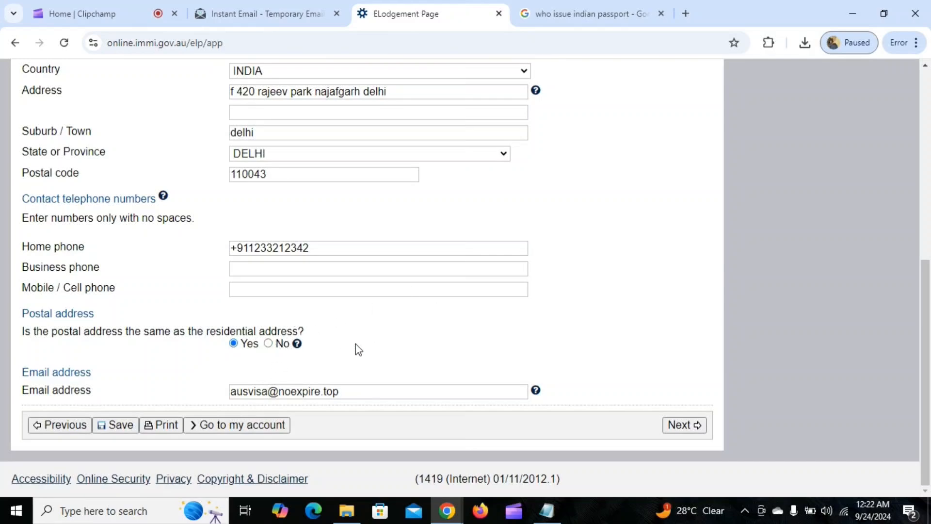
{"action": "scroll", "coordinate": [340, 357], "scroll_direction": "up", "scroll_amount": 1}
{"action": "scroll", "coordinate": [339, 357], "scroll_direction": "up", "scroll_amount": 3}
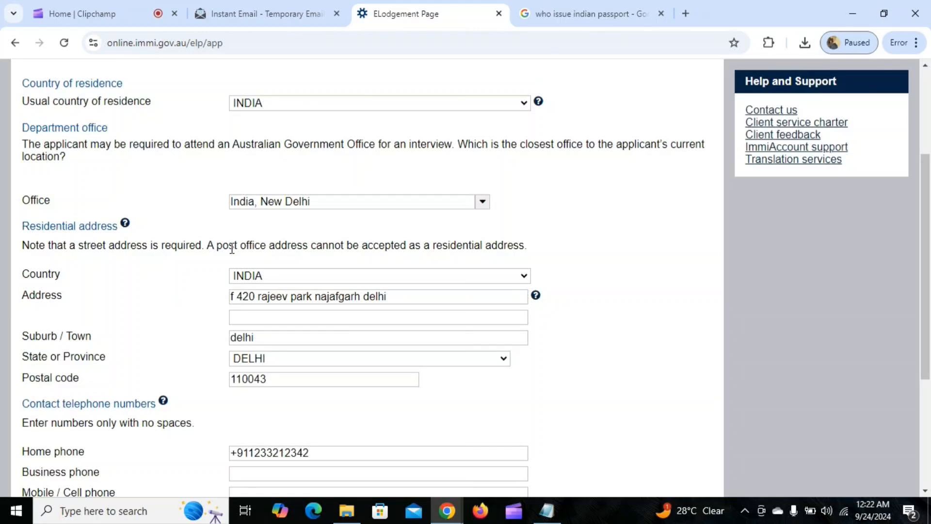
{"action": "scroll", "coordinate": [245, 241], "scroll_direction": "down", "scroll_amount": 4}
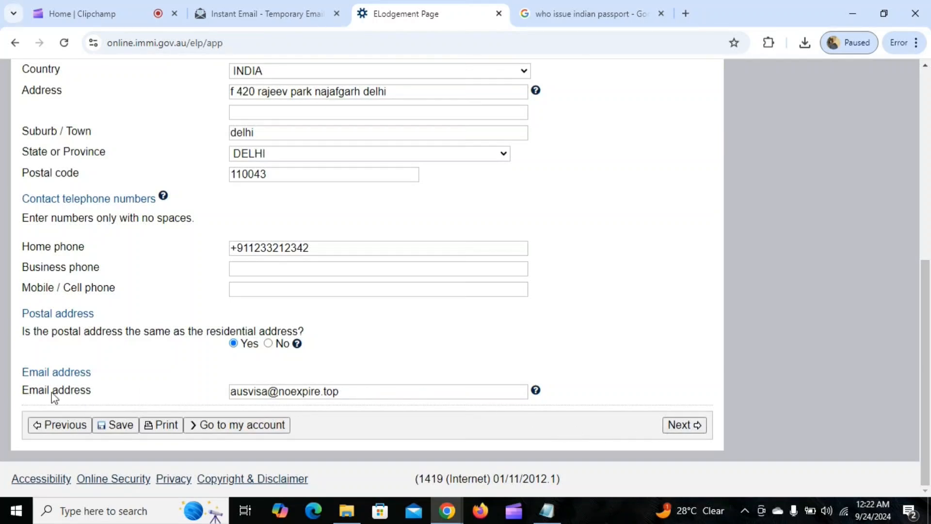
{"action": "left_click", "coordinate": [679, 425]}
Remove the leading + from the home phone number and resubmit Contact details
{"action": "scroll", "coordinate": [438, 279], "scroll_direction": "down", "scroll_amount": 10}
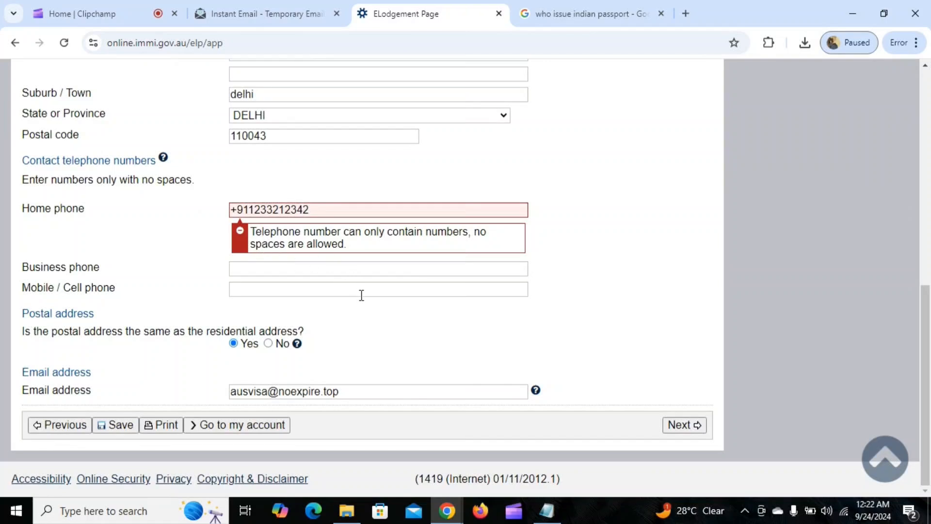
{"action": "left_click", "coordinate": [241, 209]}
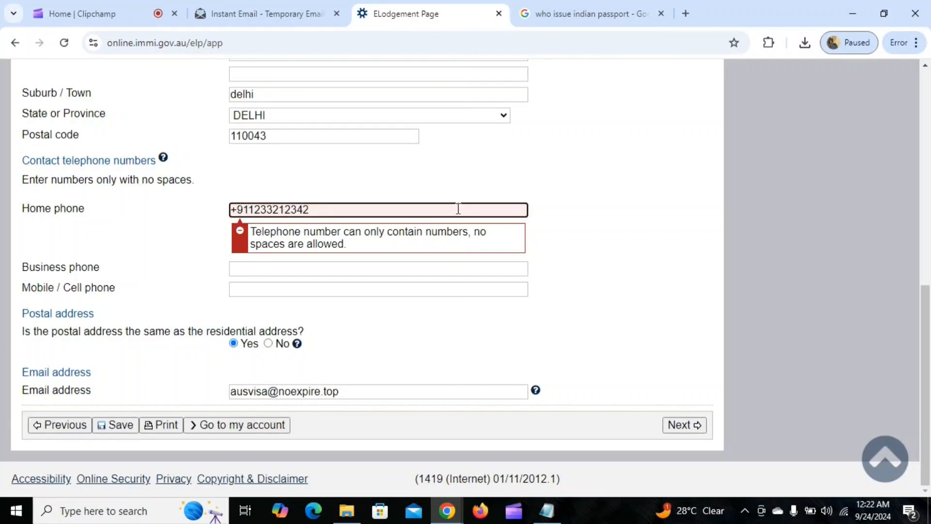
{"action": "key", "text": "BackSpace"}
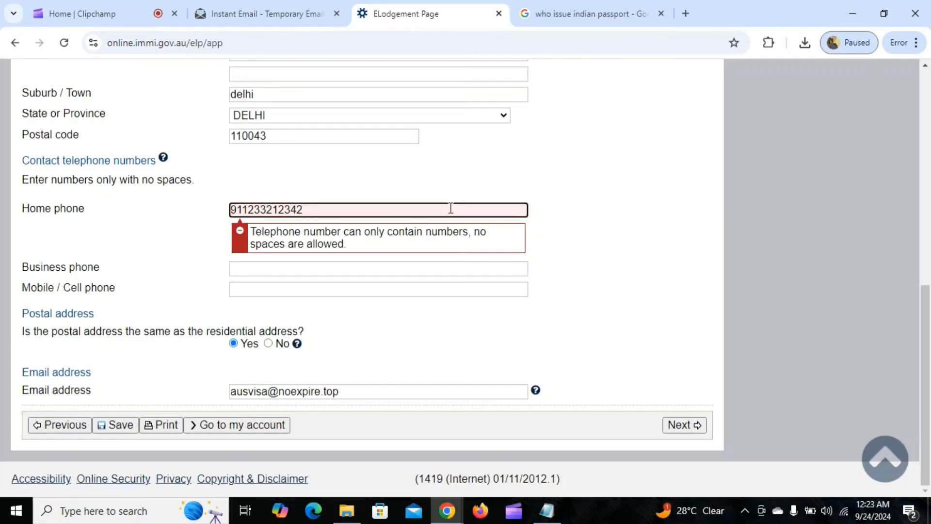
{"action": "left_click", "coordinate": [572, 211]}
{"action": "left_click", "coordinate": [681, 425]}
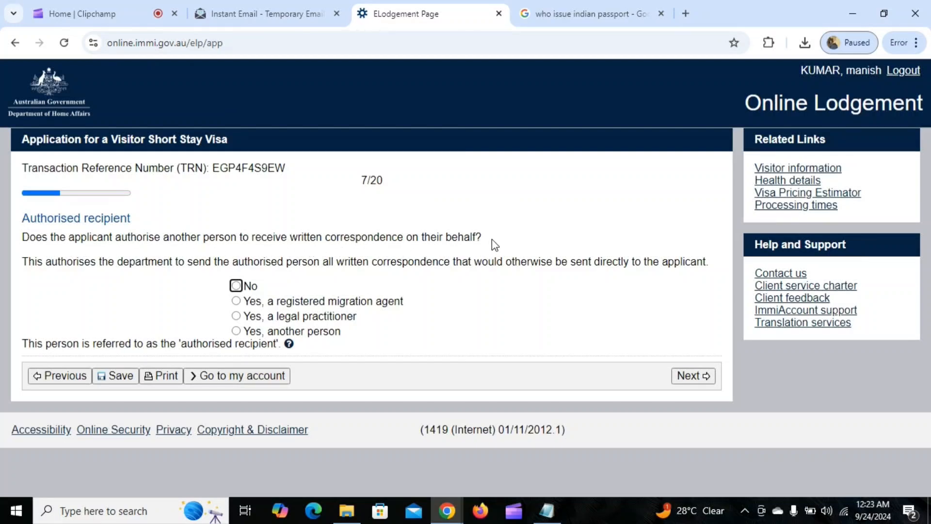
Answer No to having an authorised recipient and continue to the next page
{"action": "left_click", "coordinate": [236, 286]}
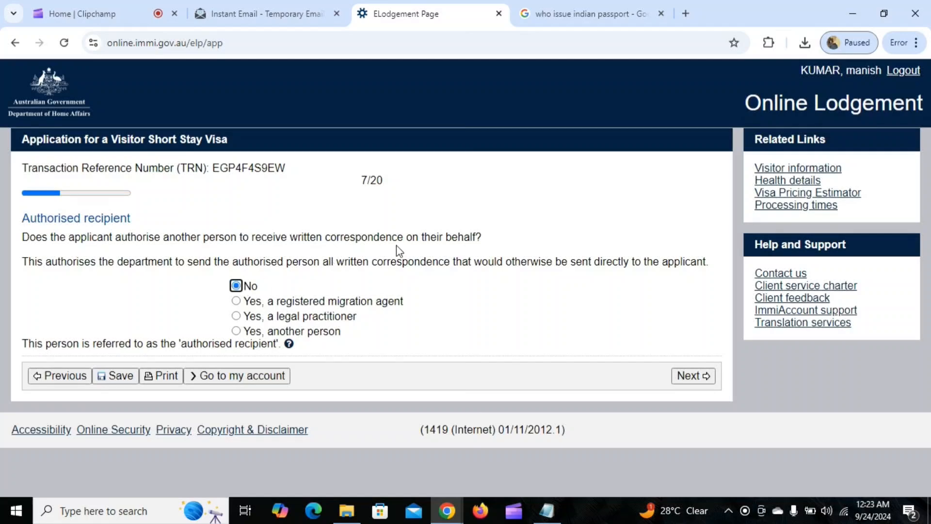
{"action": "scroll", "coordinate": [398, 247], "scroll_direction": "down", "scroll_amount": 3}
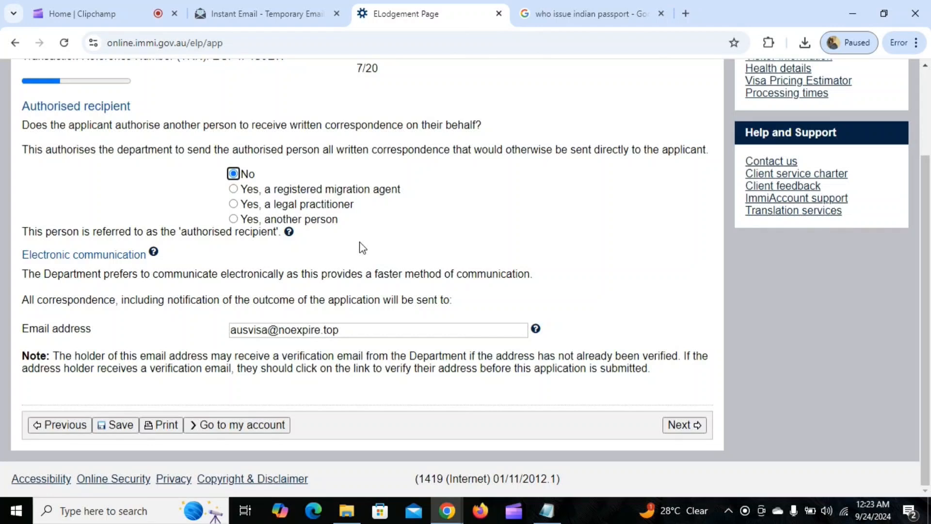
{"action": "left_click", "coordinate": [696, 425]}
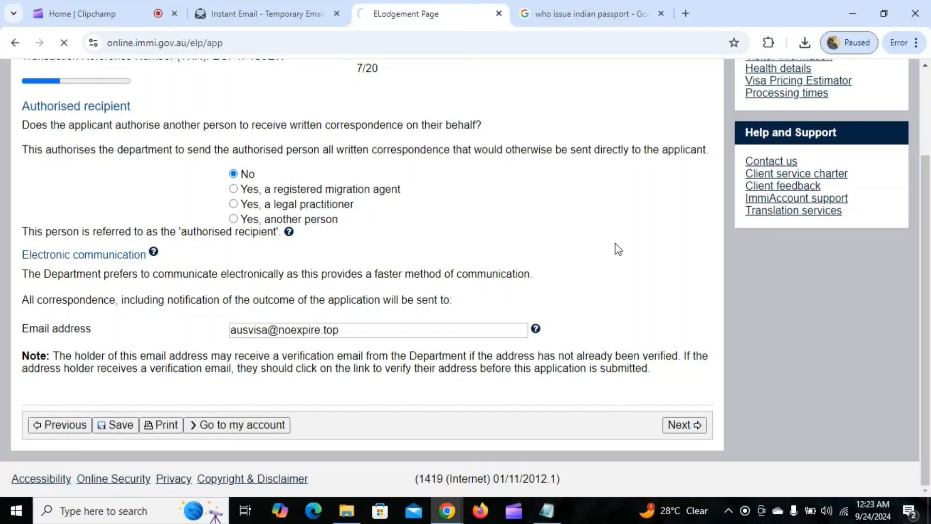
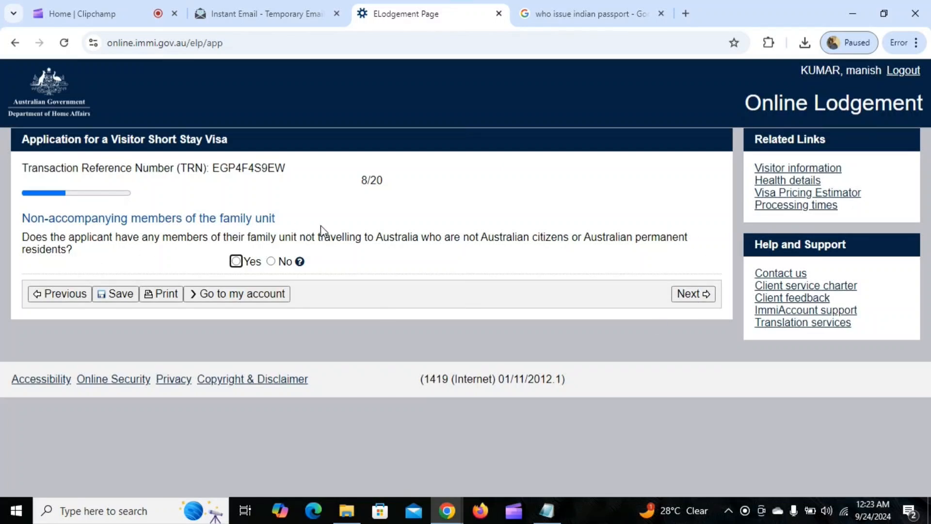
Try answering Yes and adding a family member, then cancel without adding anyone
{"action": "left_click", "coordinate": [236, 261]}
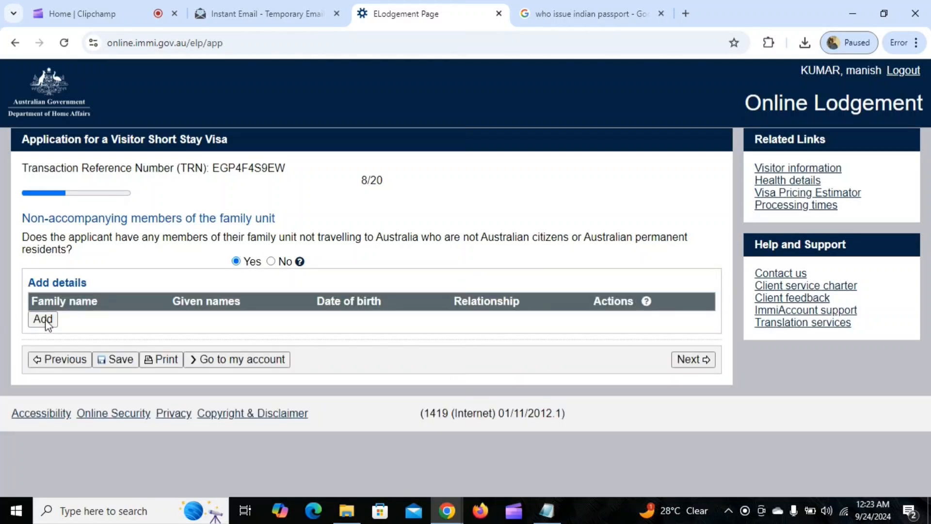
{"action": "left_click", "coordinate": [45, 319]}
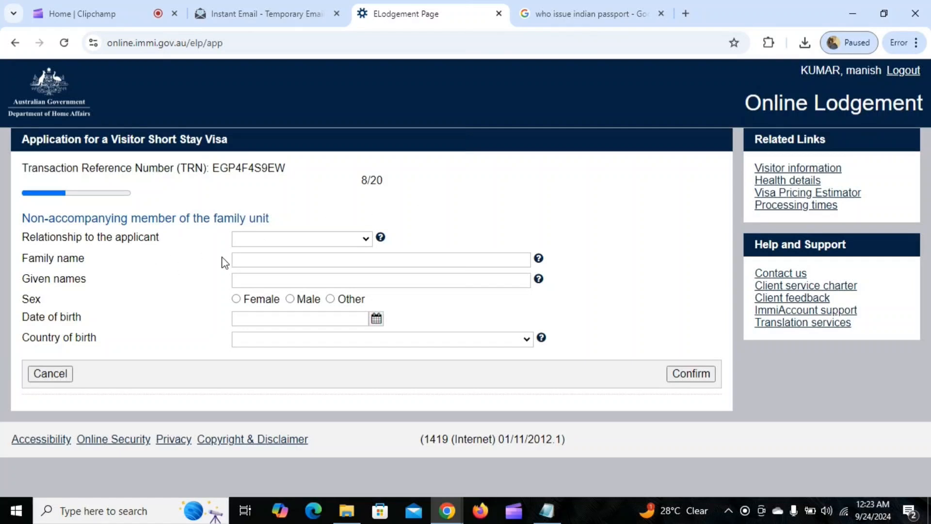
{"action": "left_click", "coordinate": [309, 238]}
{"action": "scroll", "coordinate": [311, 284], "scroll_direction": "down", "scroll_amount": 3}
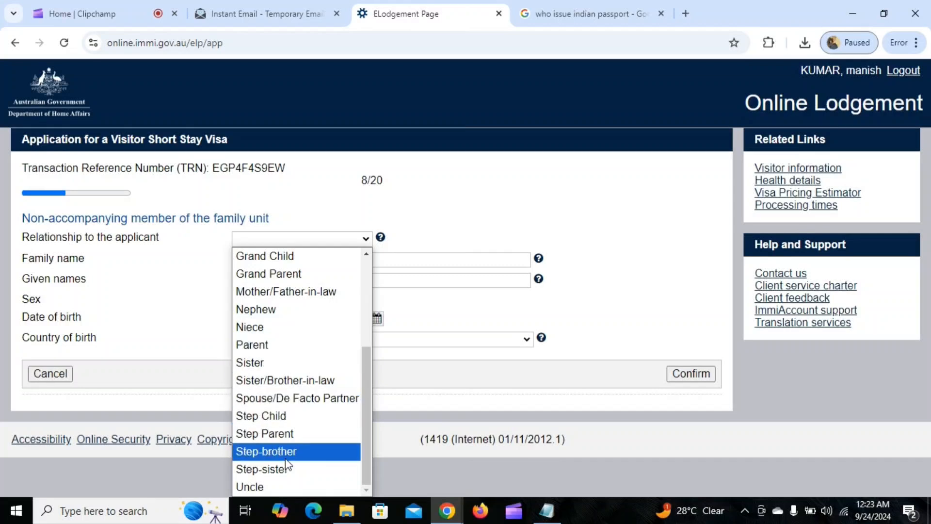
{"action": "scroll", "coordinate": [284, 308], "scroll_direction": "up", "scroll_amount": 3}
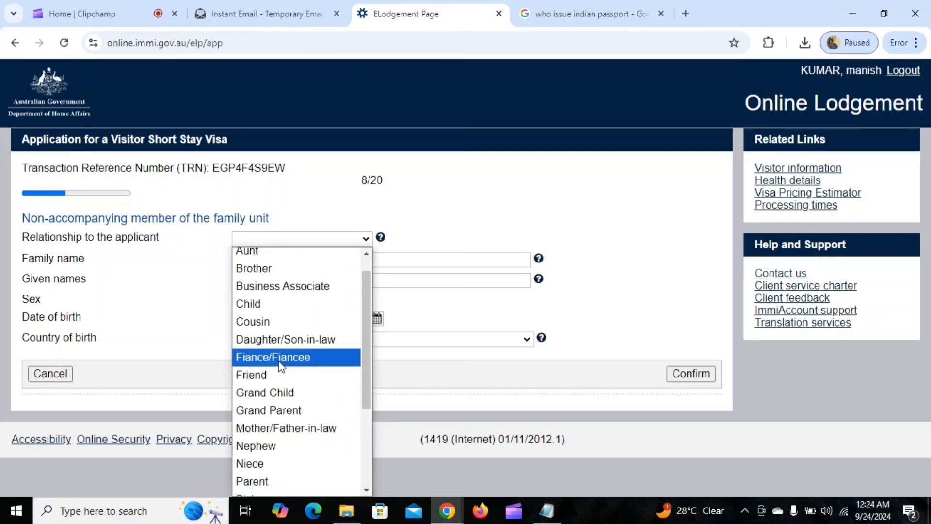
{"action": "scroll", "coordinate": [281, 359], "scroll_direction": "up", "scroll_amount": 1}
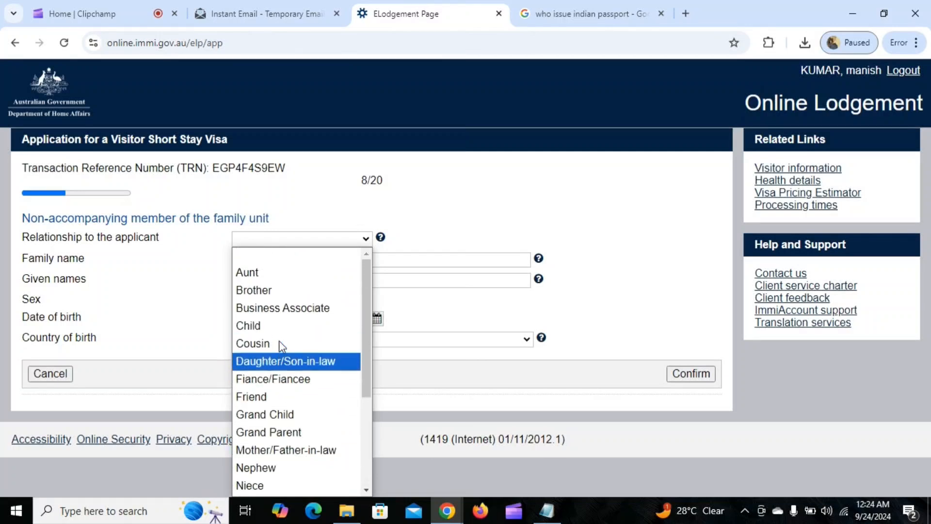
{"action": "left_click", "coordinate": [448, 216]}
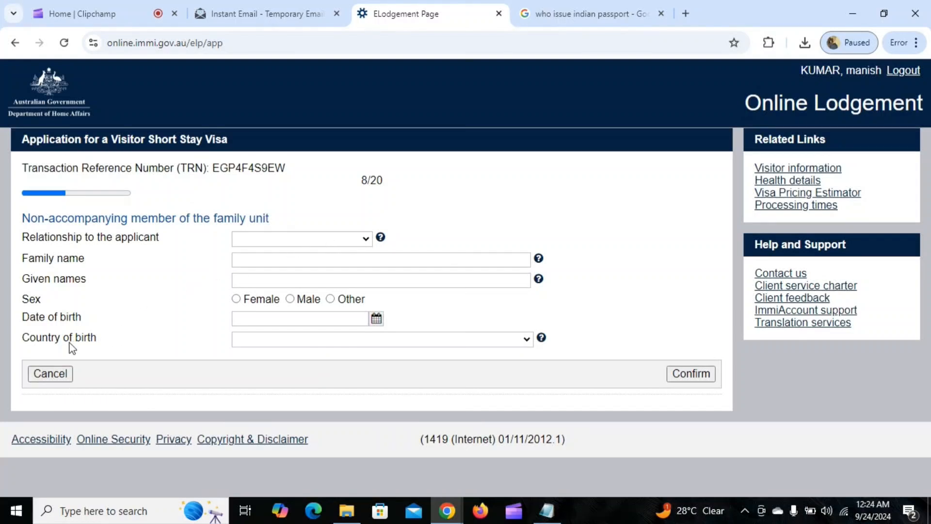
{"action": "left_click", "coordinate": [64, 375]}
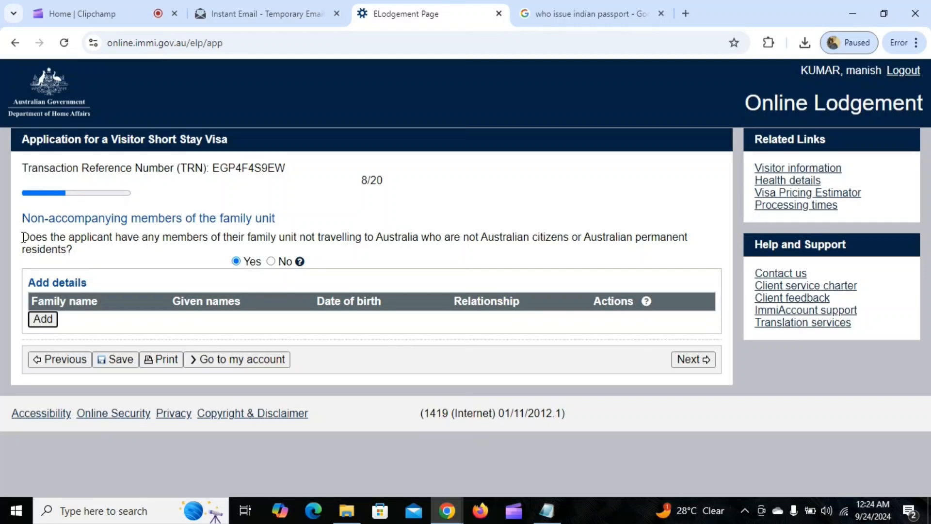
Answer No to the non-accompanying family unit members question
{"action": "left_click_drag", "start_coordinate": [22, 237], "coordinate": [88, 254]}
{"action": "left_click", "coordinate": [116, 255]}
{"action": "left_click", "coordinate": [270, 262]}
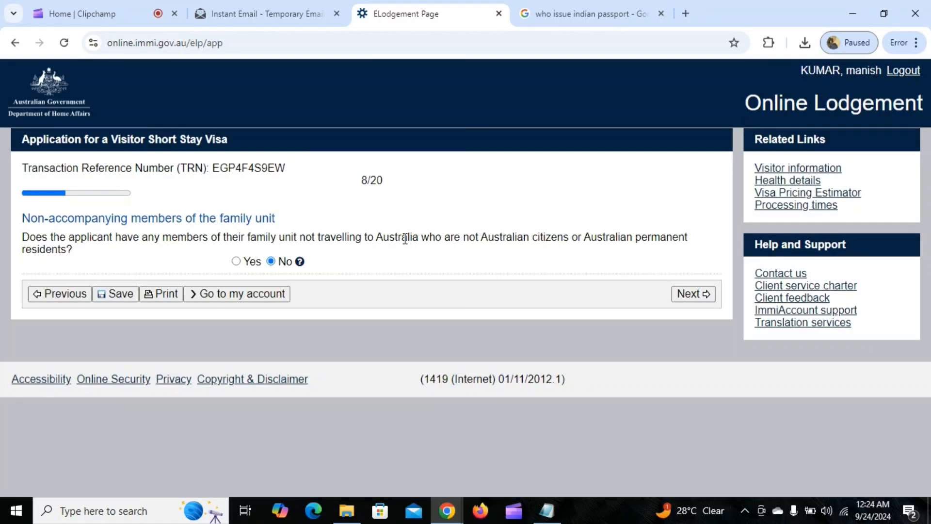
{"action": "left_click", "coordinate": [236, 262]}
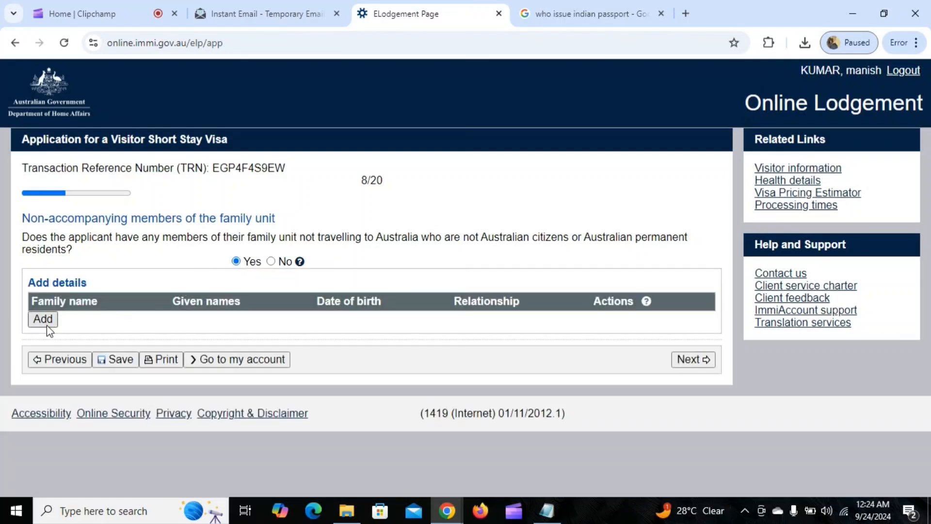
{"action": "left_click", "coordinate": [271, 262]}
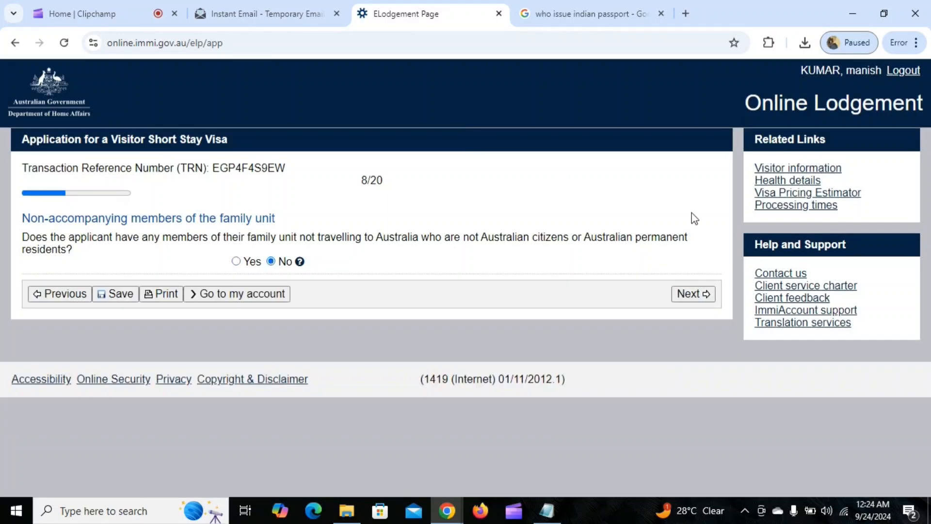
On the Entry to Australia page, choose a single entry and a stay of Up to 3 months
{"action": "left_click", "coordinate": [695, 295]}
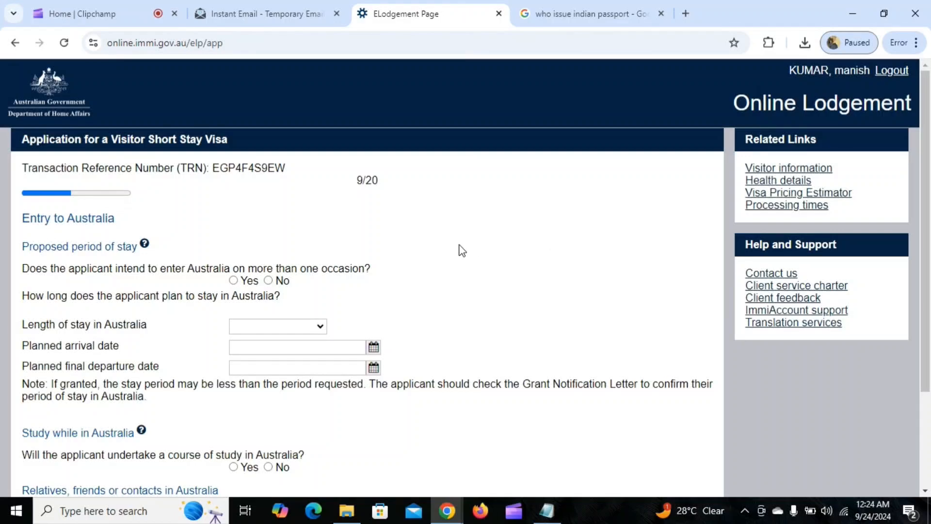
{"action": "scroll", "coordinate": [461, 249], "scroll_direction": "down", "scroll_amount": 1}
{"action": "scroll", "coordinate": [490, 239], "scroll_direction": "down", "scroll_amount": 1}
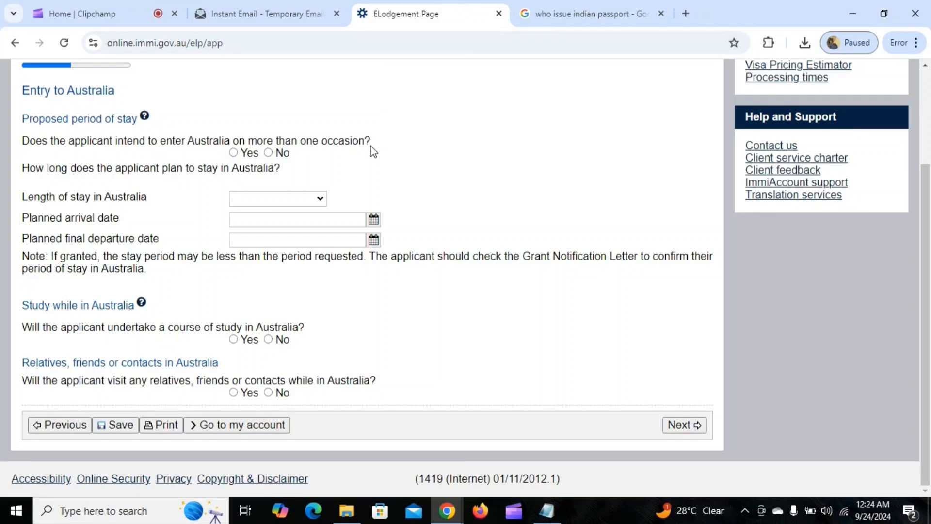
{"action": "left_click_drag", "start_coordinate": [22, 141], "coordinate": [407, 136]}
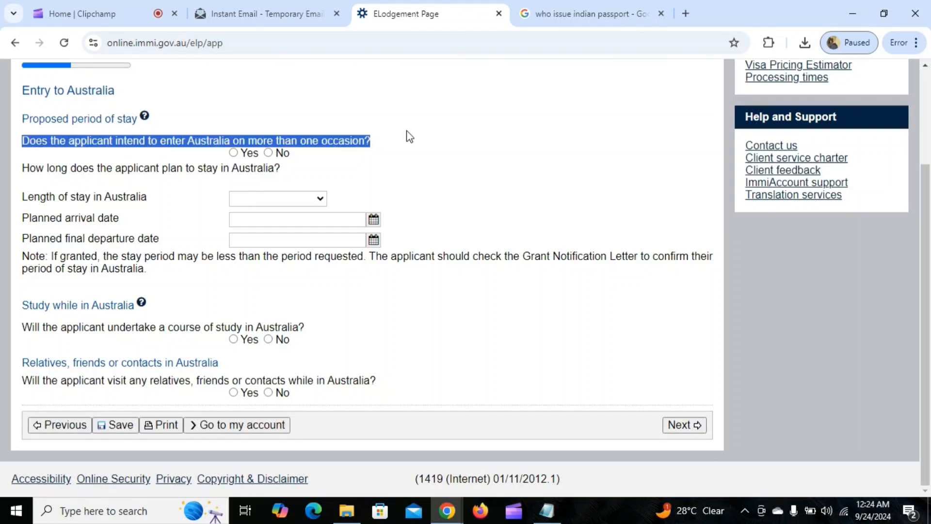
{"action": "left_click", "coordinate": [269, 153]}
{"action": "left_click", "coordinate": [403, 161]}
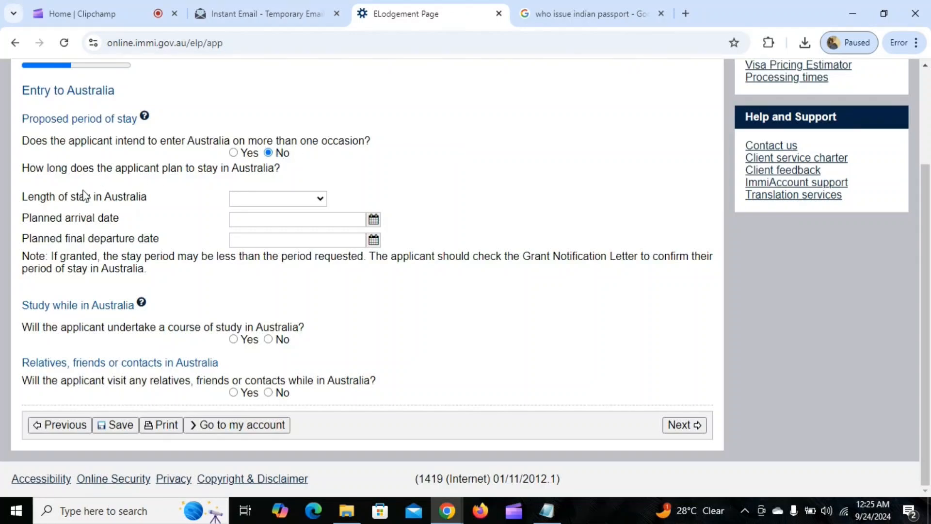
{"action": "left_click", "coordinate": [251, 198]}
{"action": "left_click", "coordinate": [260, 233]}
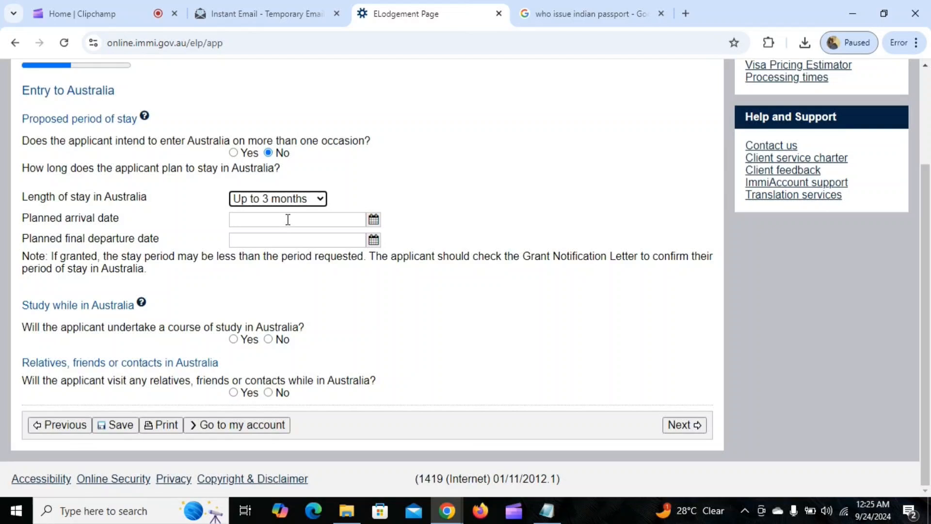
Set the planned arrival date to 15 Nov 2024 and departure to 30 Nov 2024
{"action": "left_click", "coordinate": [373, 221]}
{"action": "left_click", "coordinate": [156, 238]}
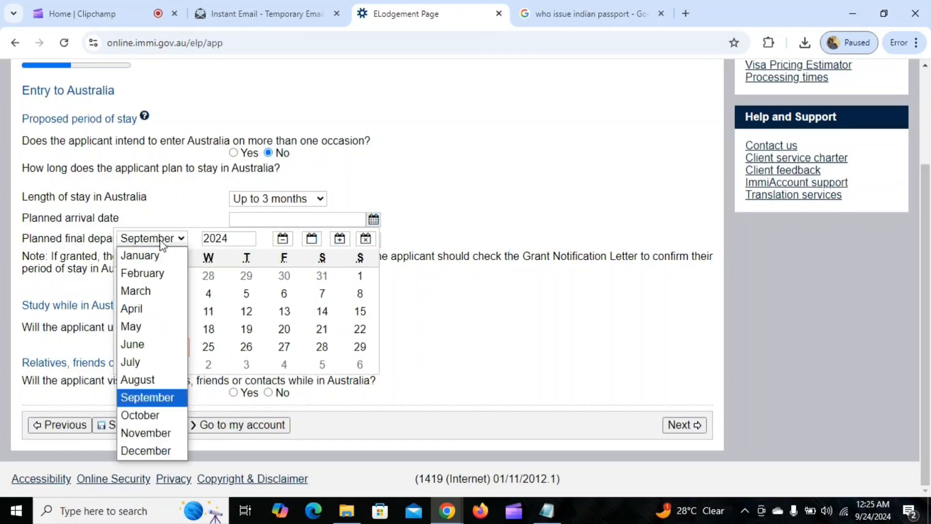
{"action": "left_click", "coordinate": [145, 432]}
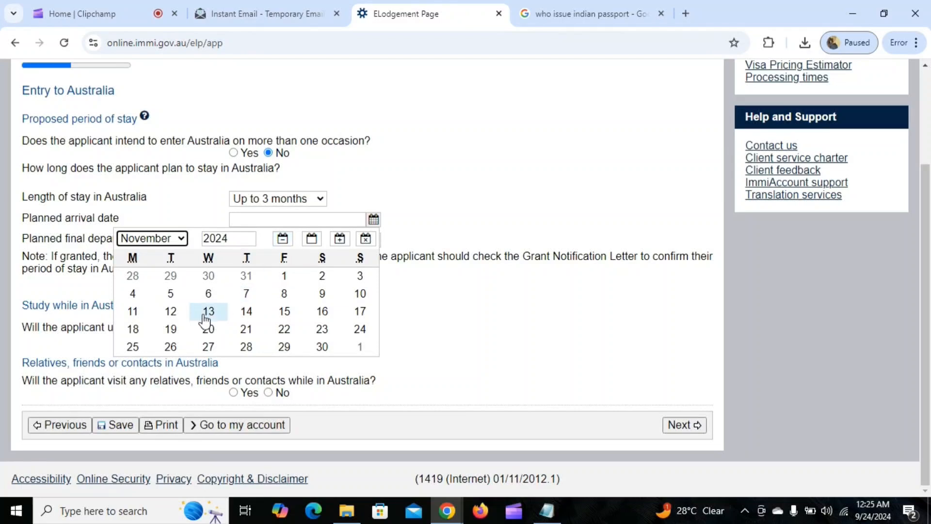
{"action": "left_click", "coordinate": [286, 312]}
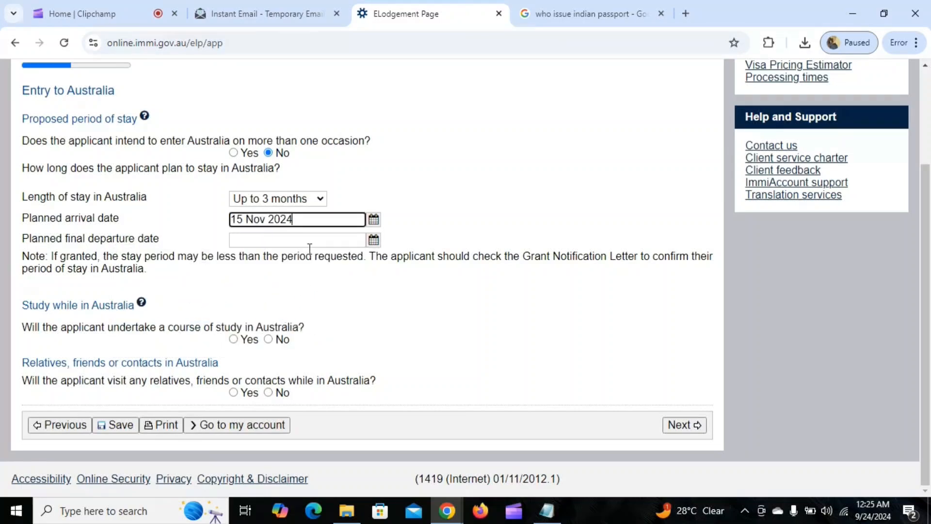
{"action": "left_click", "coordinate": [373, 240]}
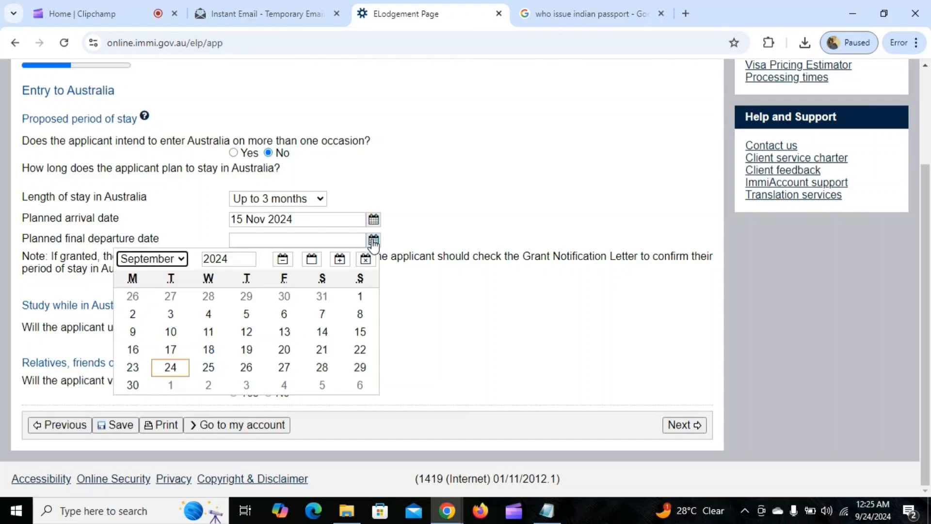
{"action": "left_click", "coordinate": [153, 259]}
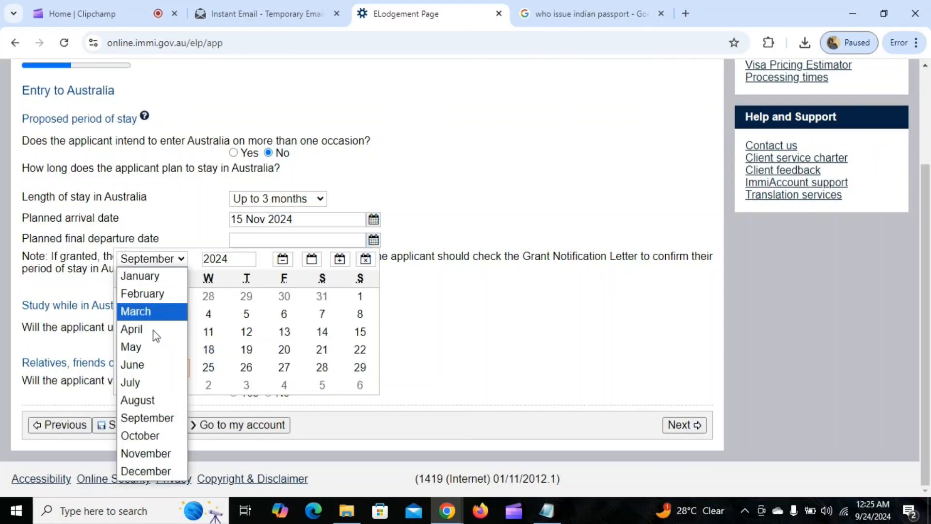
{"action": "left_click", "coordinate": [149, 451]}
{"action": "left_click", "coordinate": [322, 367]}
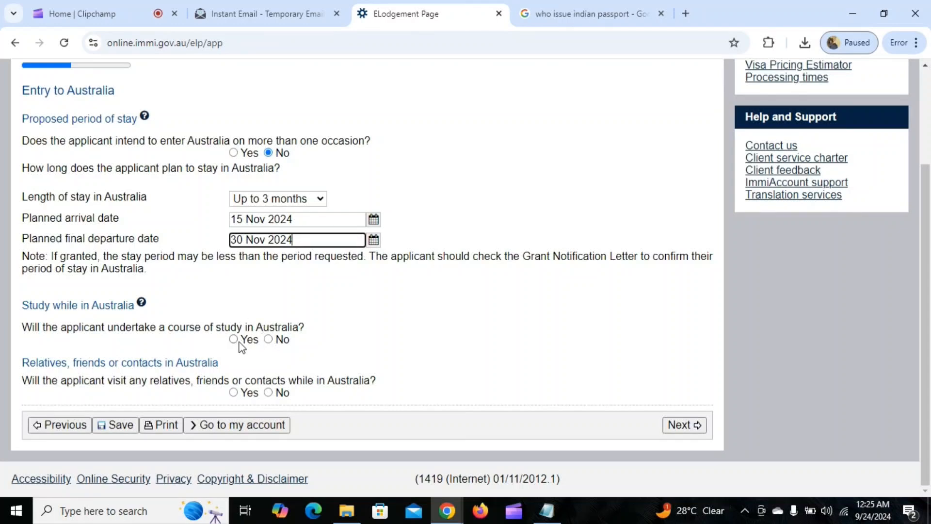
Answer No to studying in Australia and to visiting relatives or contacts, then continue
{"action": "left_click", "coordinate": [267, 339]}
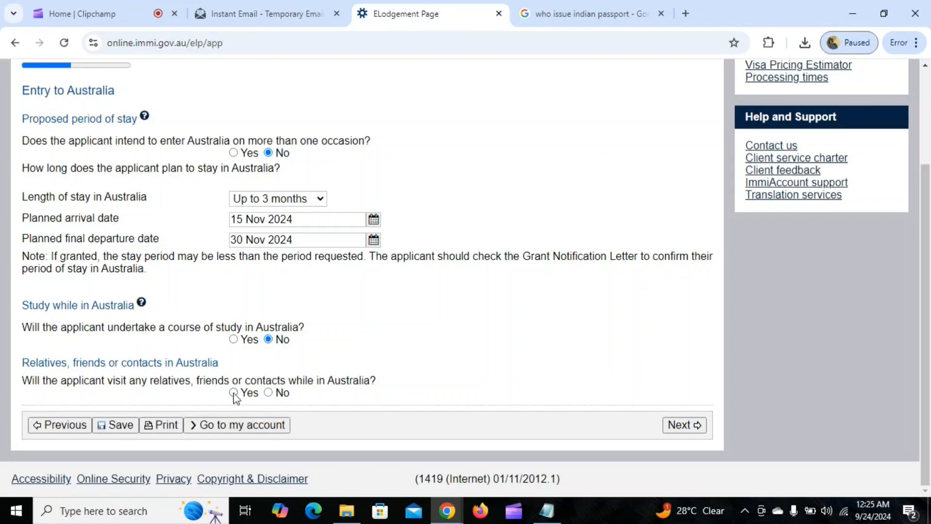
{"action": "left_click", "coordinate": [267, 391]}
{"action": "left_click", "coordinate": [685, 425]}
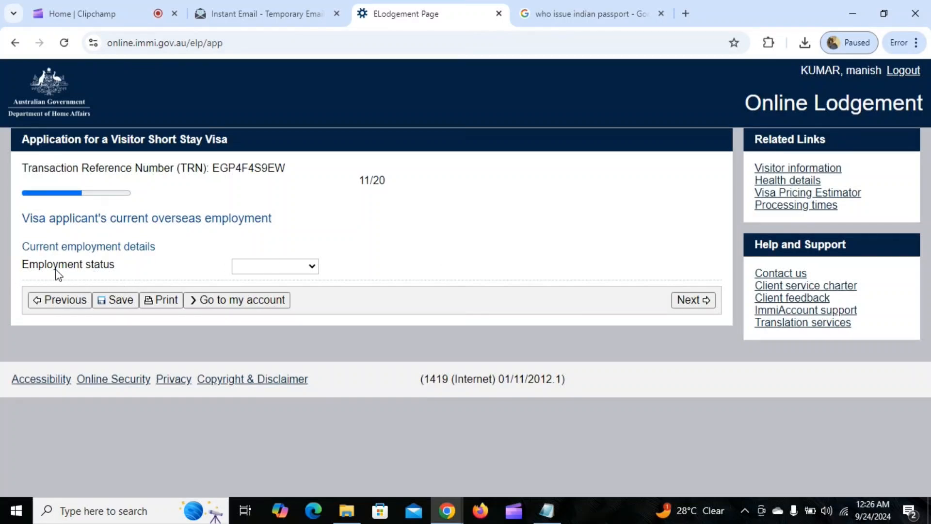
Set employment status Employed, occupation Managers, and organisation name 'ram shayam trader'
{"action": "left_click", "coordinate": [272, 271]}
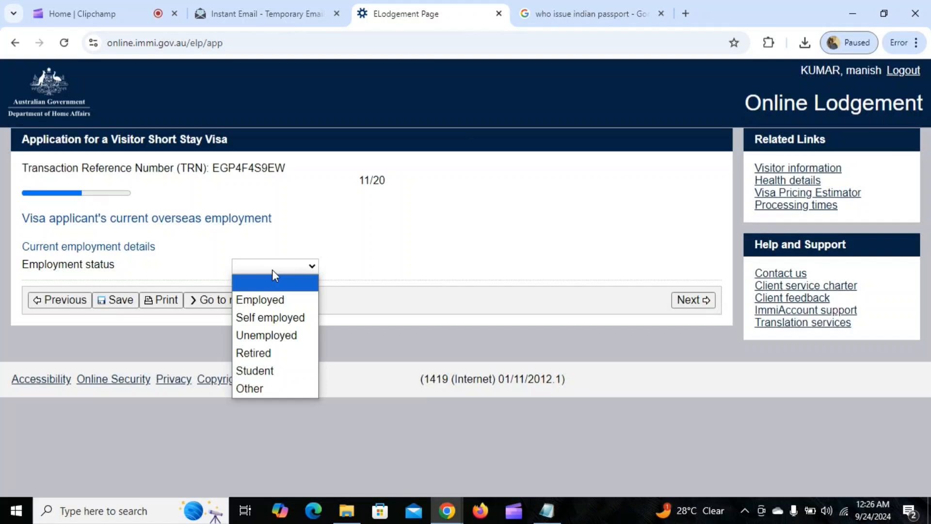
{"action": "left_click", "coordinate": [272, 299]}
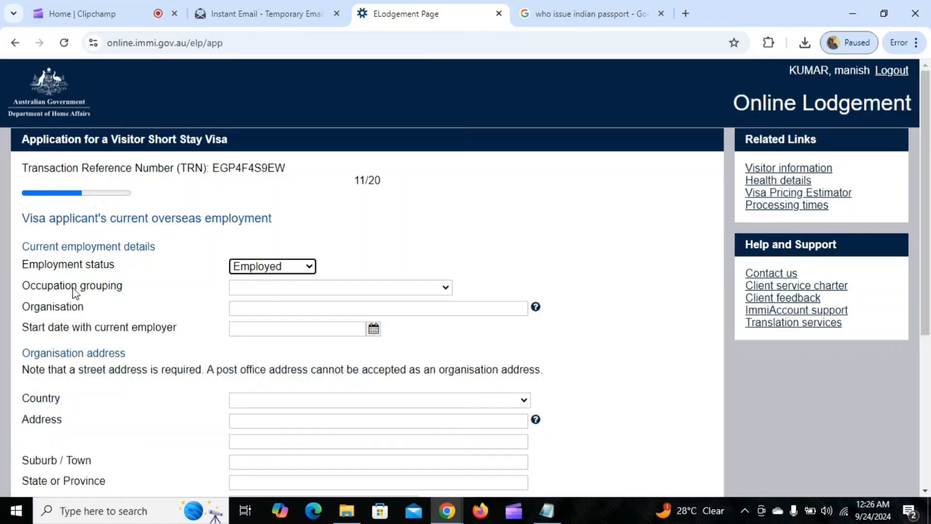
{"action": "left_click", "coordinate": [258, 289]}
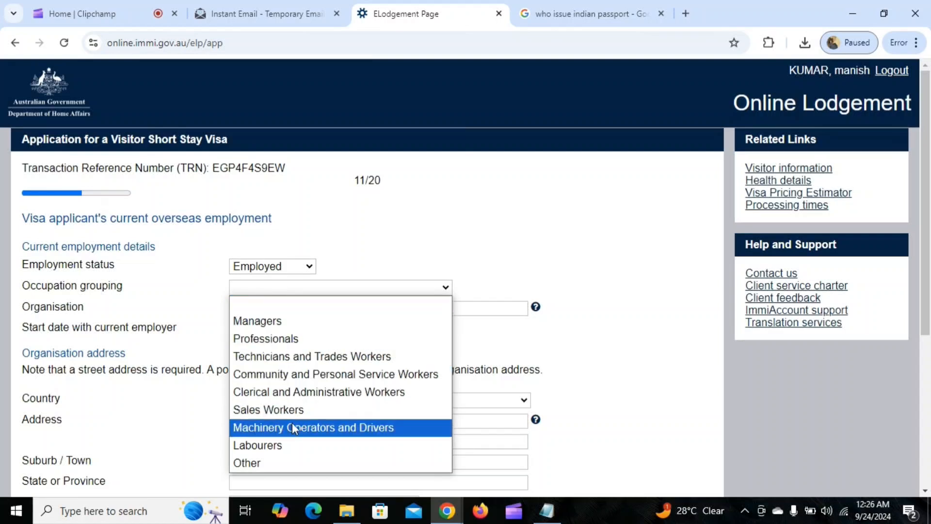
{"action": "left_click", "coordinate": [251, 320]}
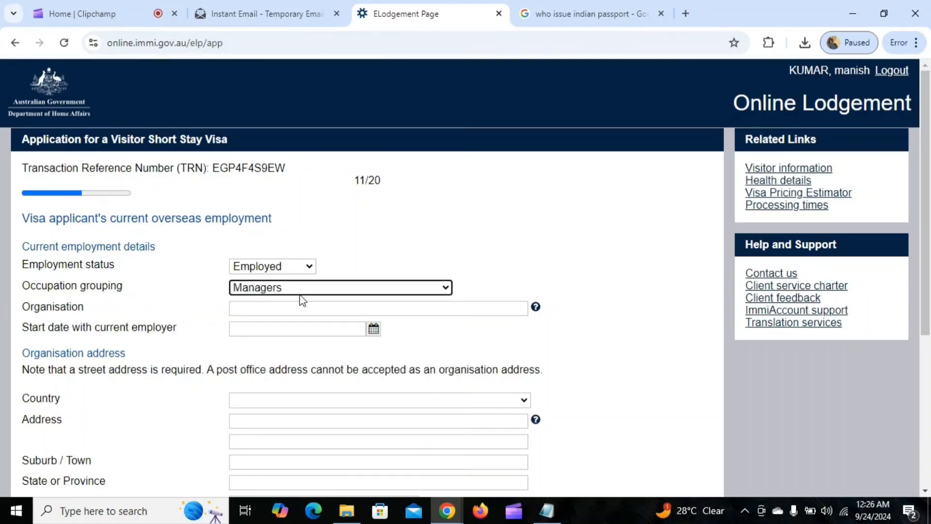
{"action": "left_click", "coordinate": [274, 308]}
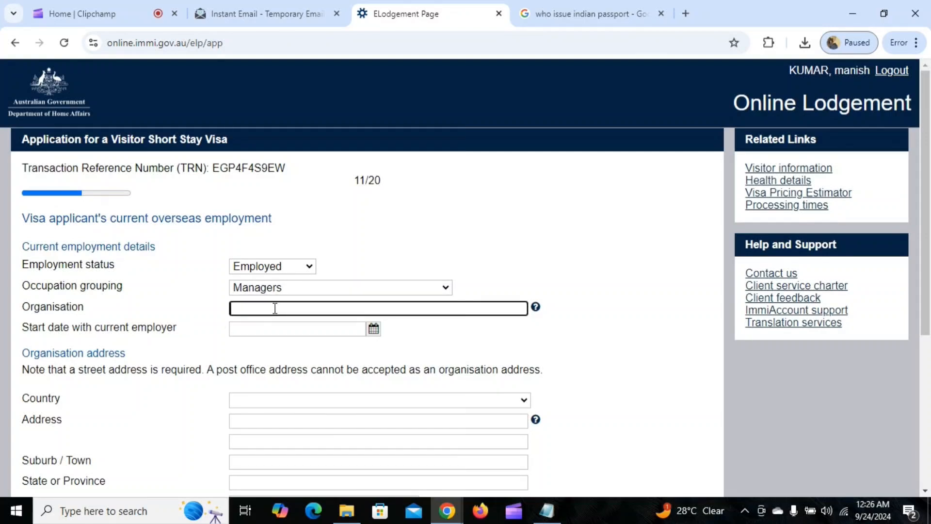
{"action": "type", "text": "ram shayam traders"}
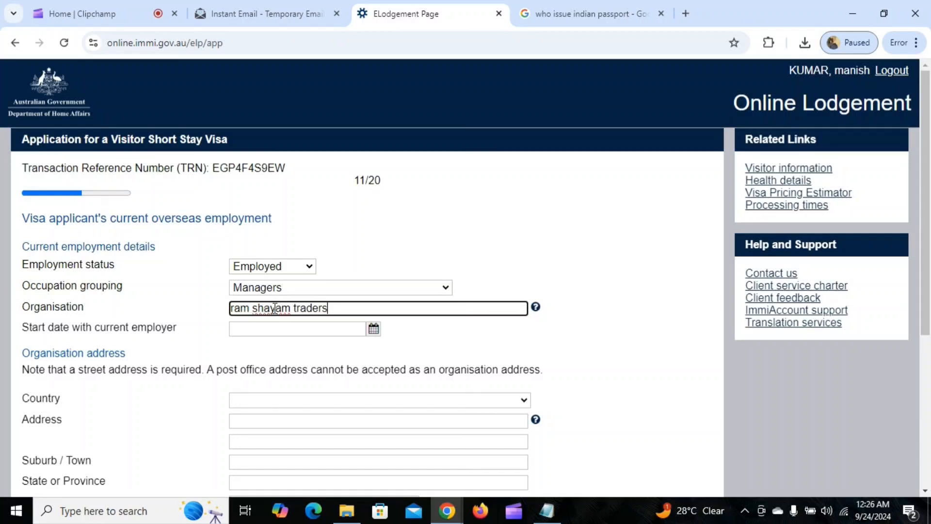
Set the employment start date to 01 Jan 2018
{"action": "left_click", "coordinate": [373, 329]}
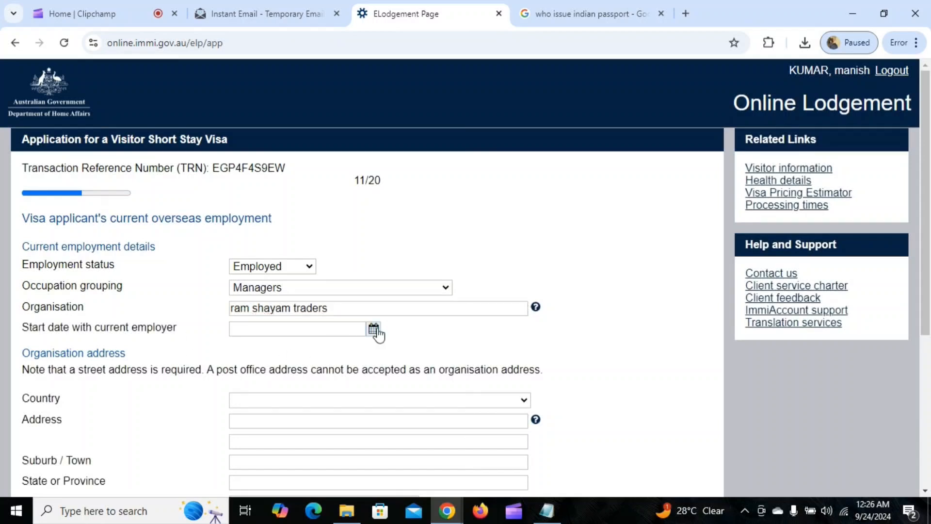
{"action": "double_click", "coordinate": [233, 347]}
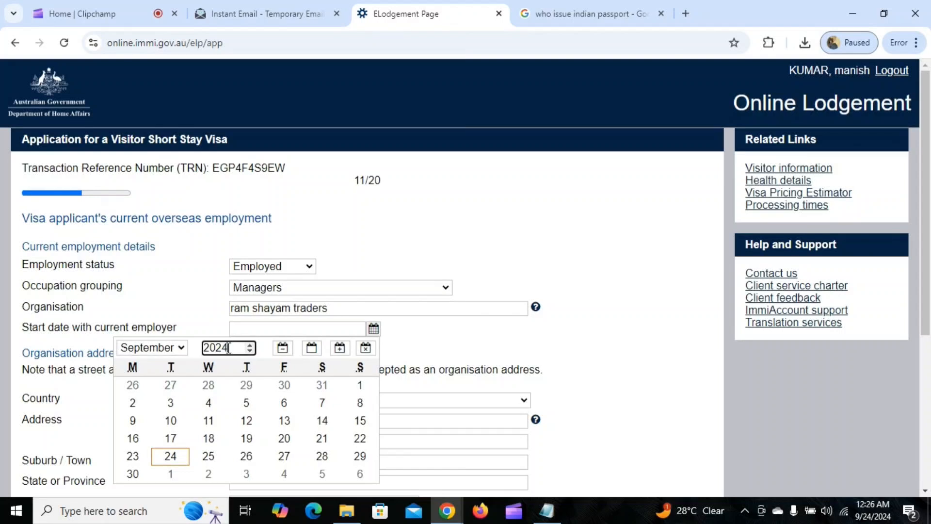
{"action": "type", "text": "290"}
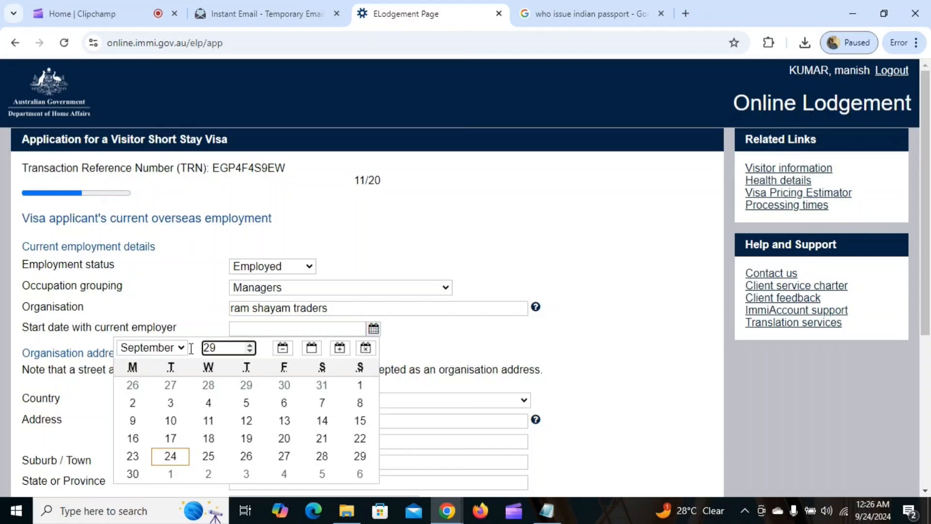
{"action": "key", "text": "BackSpace"}
{"action": "type", "text": "018"}
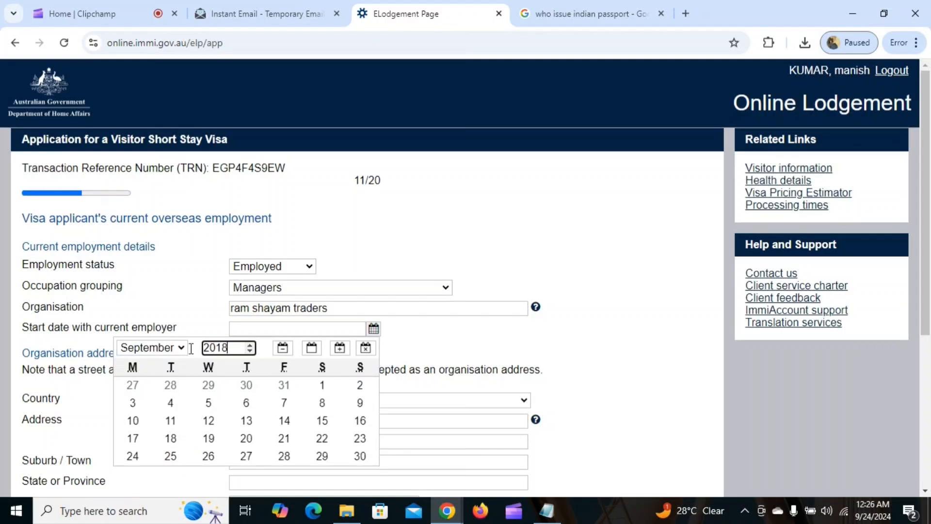
{"action": "left_click", "coordinate": [182, 347]}
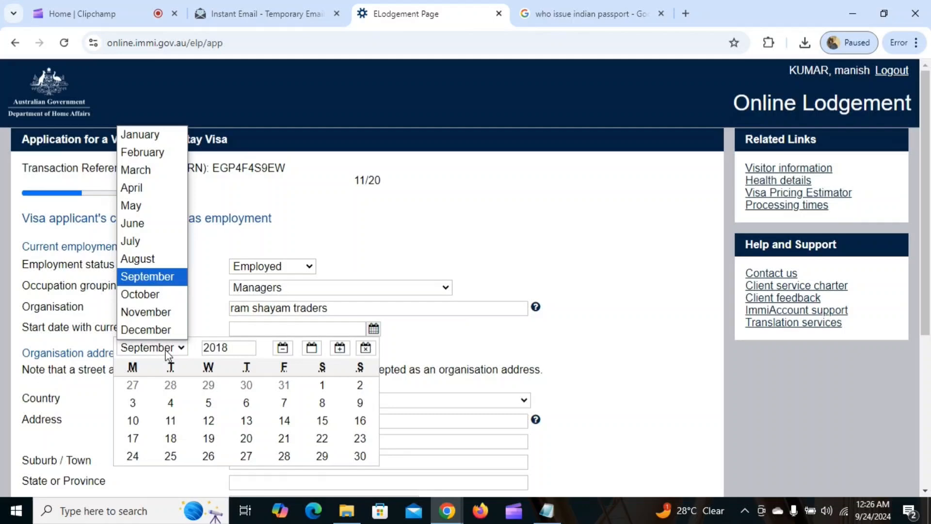
{"action": "left_click", "coordinate": [148, 136]}
{"action": "left_click", "coordinate": [136, 385]}
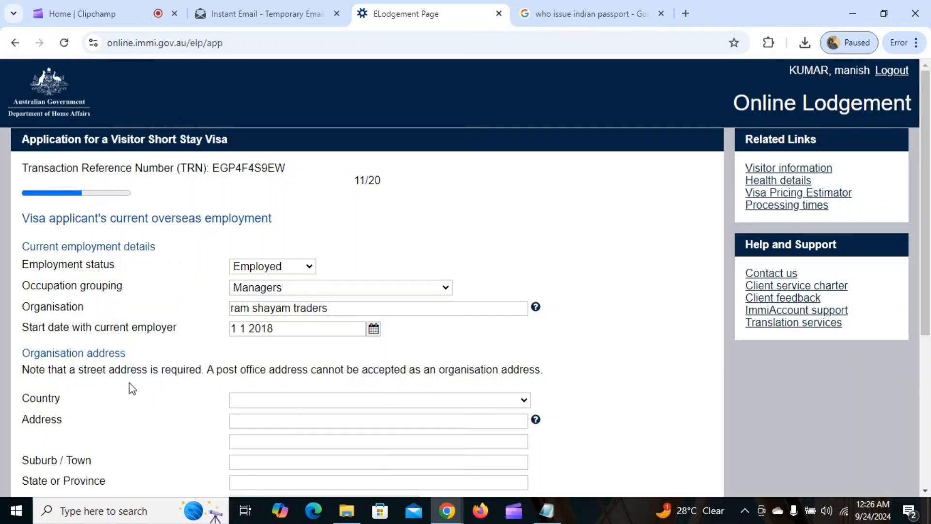
{"action": "scroll", "coordinate": [396, 315], "scroll_direction": "down", "scroll_amount": 3}
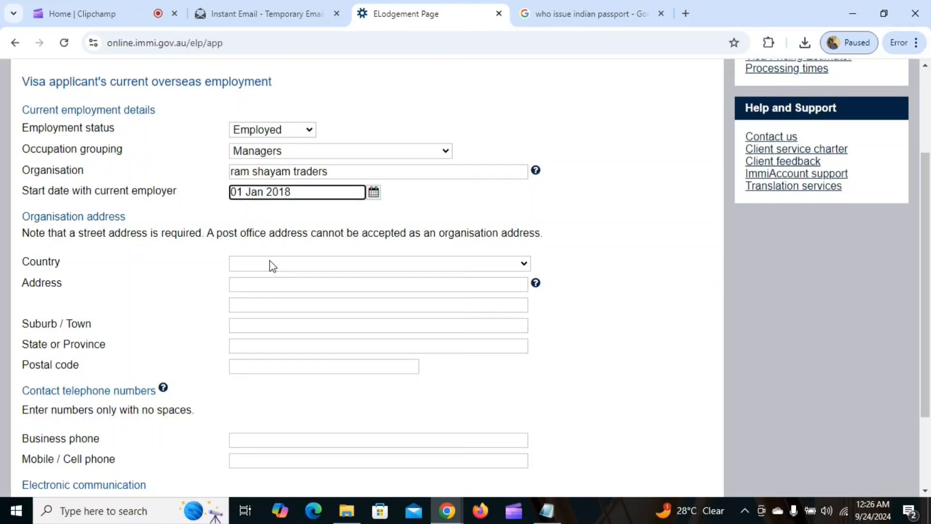
Choose INDIA as the organisation's country and paste the street address from notes, correcting the house number
{"action": "left_click", "coordinate": [272, 266]}
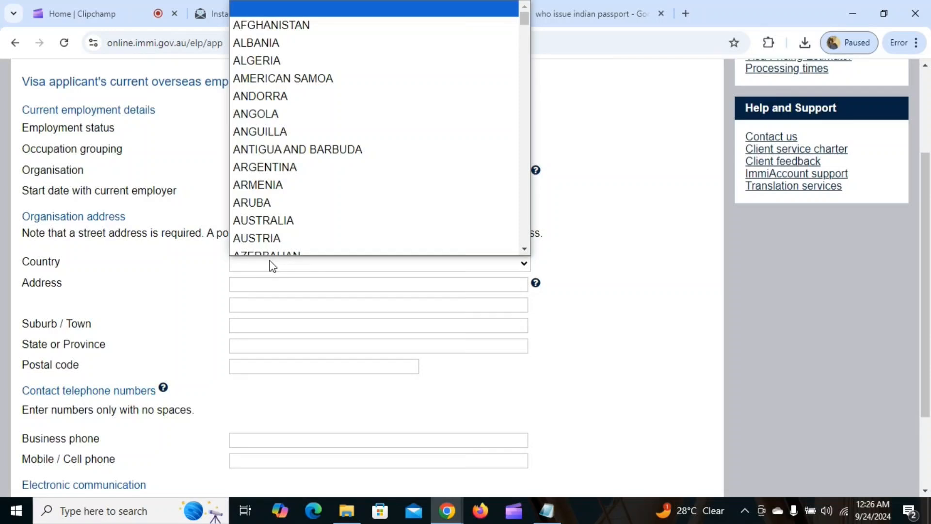
{"action": "type", "text": "india"}
{"action": "key", "text": "Return"}
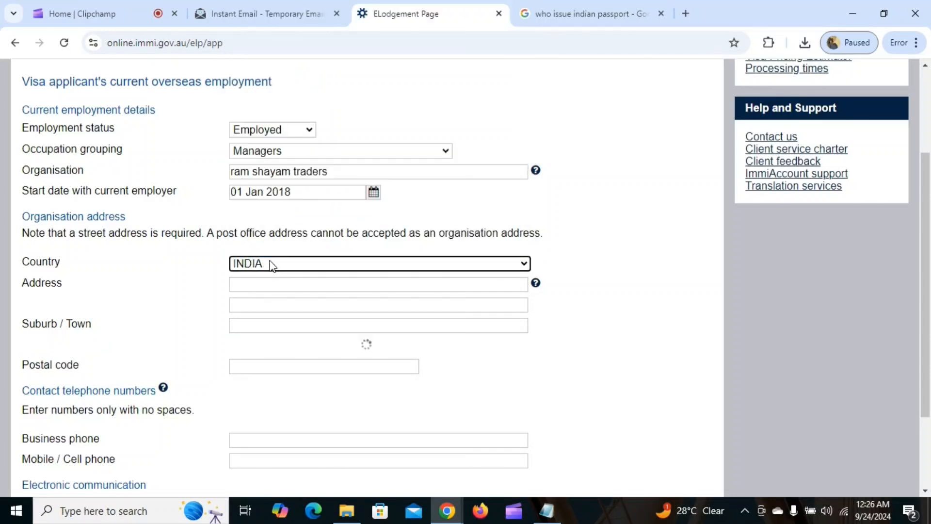
{"action": "left_click", "coordinate": [279, 283]}
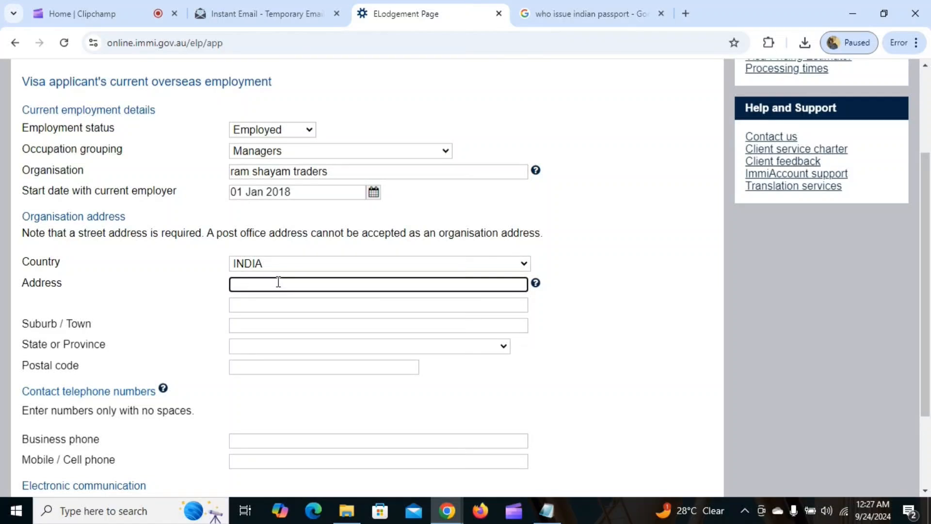
{"action": "left_click", "coordinate": [550, 517]}
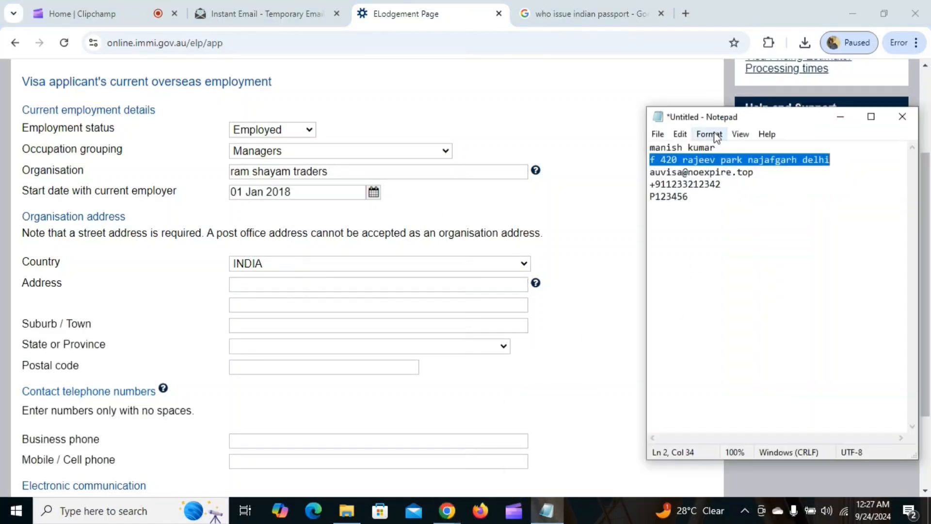
{"action": "left_click", "coordinate": [685, 163]}
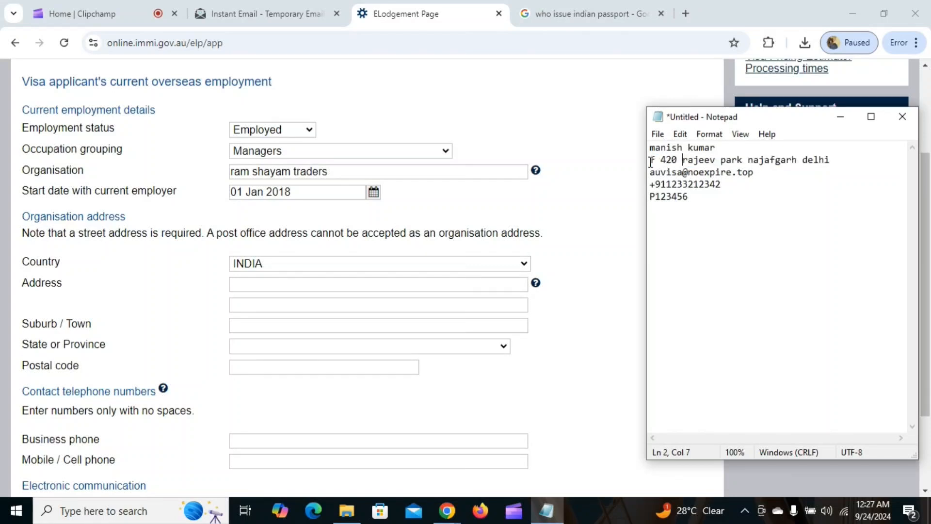
{"action": "left_click_drag", "start_coordinate": [650, 160], "coordinate": [831, 165]}
{"action": "key", "text": "ctrl+c"}
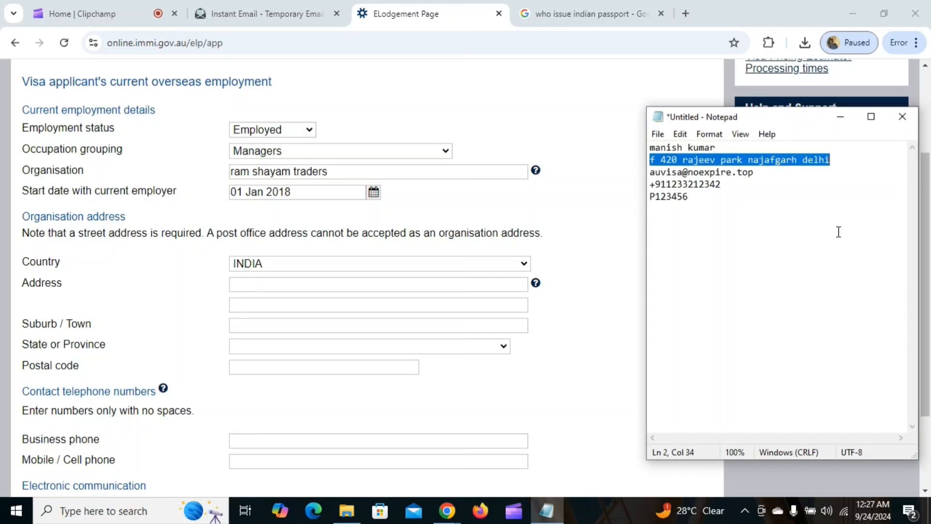
{"action": "left_click", "coordinate": [286, 283]}
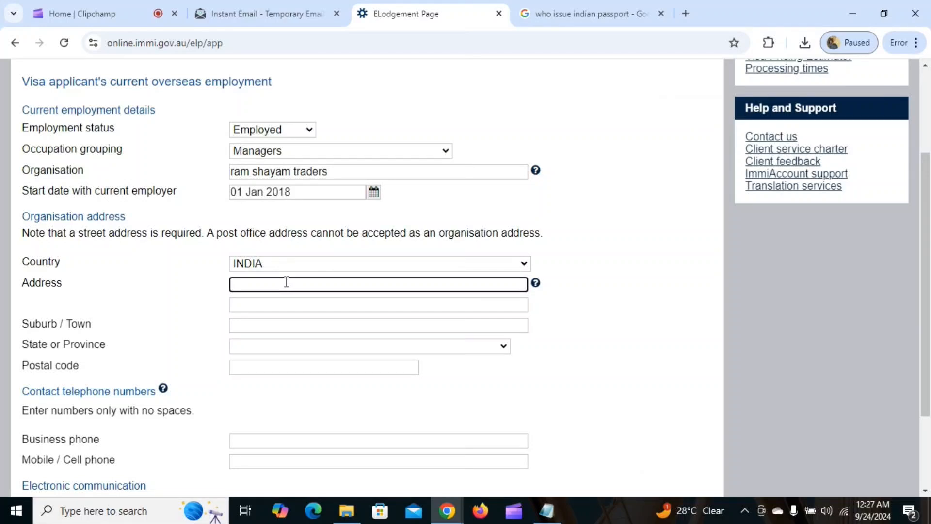
{"action": "key", "text": "ctrl+v"}
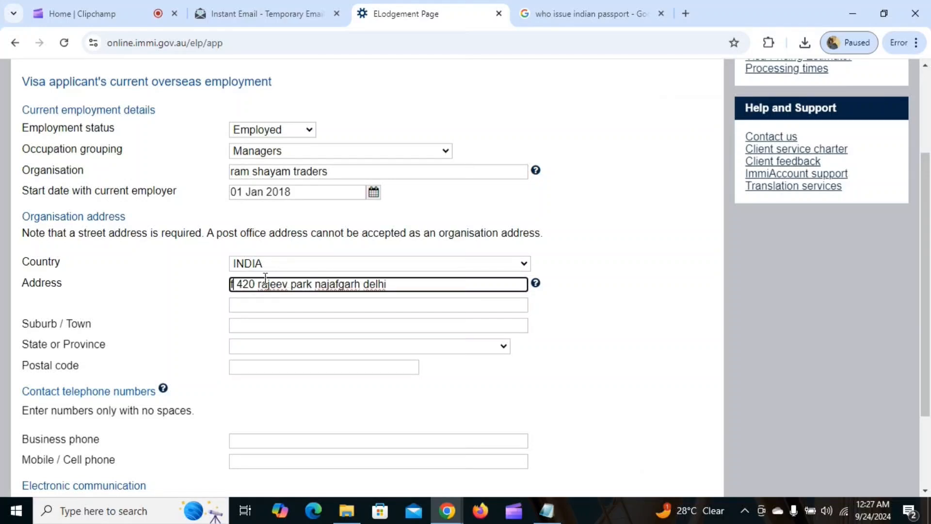
{"action": "key", "text": "BackSpace"}
{"action": "type", "text": "a"}
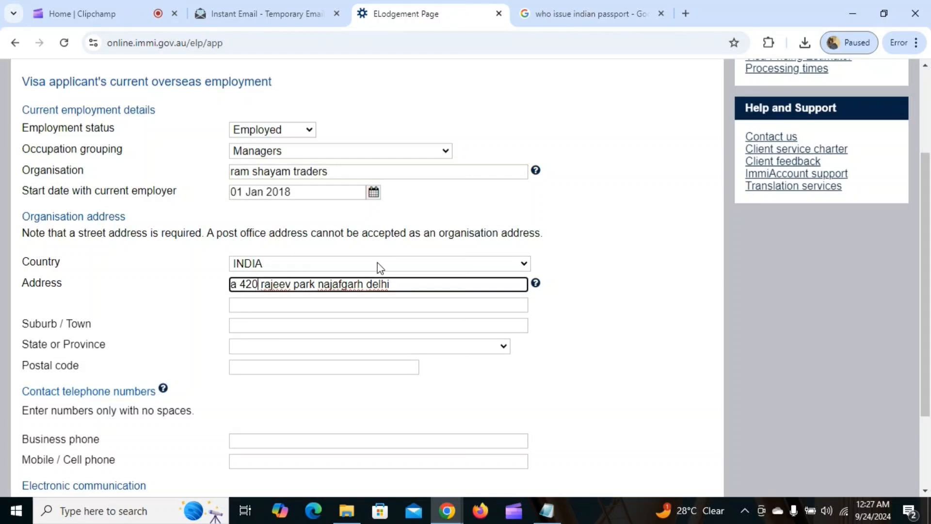
{"action": "key", "text": "BackSpace"}
{"action": "key", "text": "BackSpace"}
{"action": "key", "text": "BackSpace"}
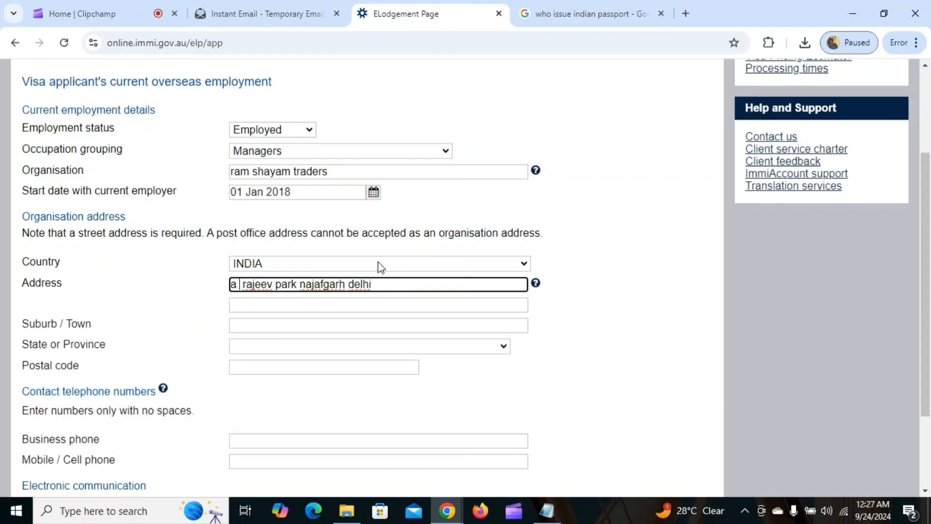
{"action": "type", "text": "120"}
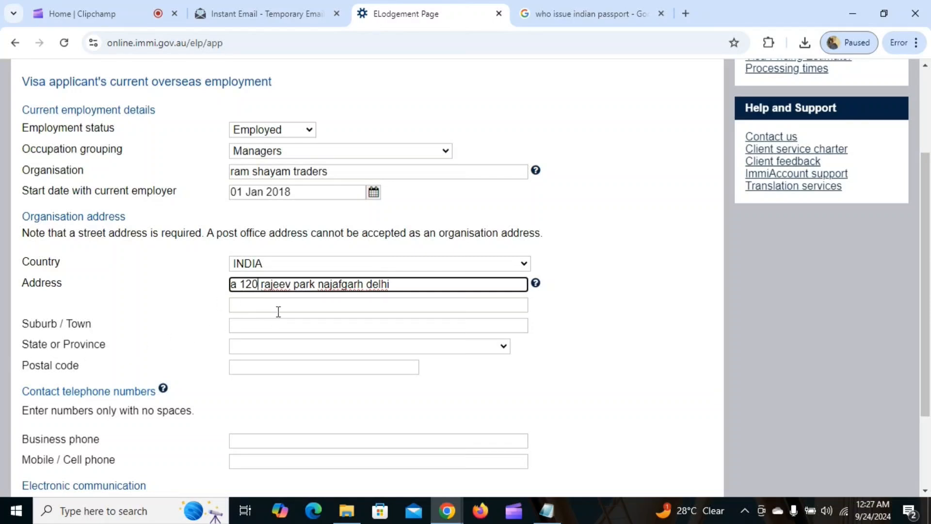
Fill in suburb delhi, state DELHI, and the organisation's postal code
{"action": "left_click", "coordinate": [270, 324]}
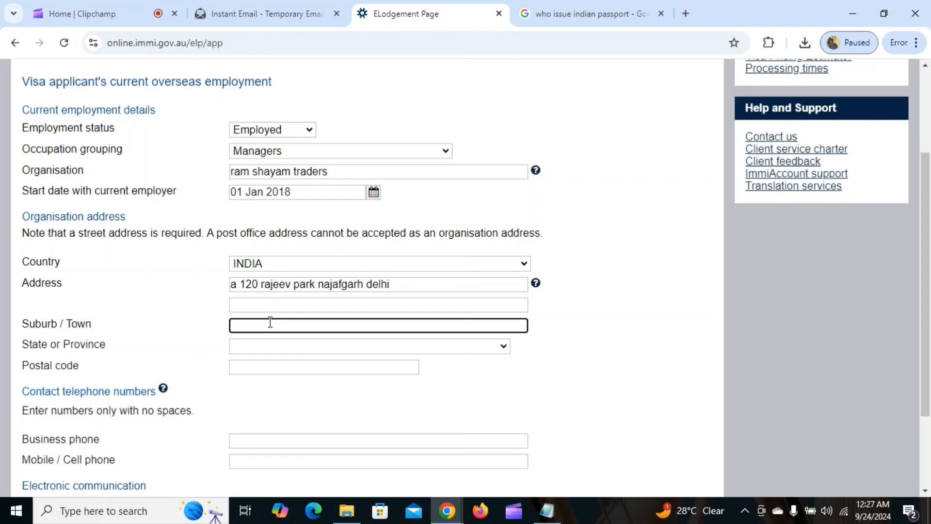
{"action": "type", "text": "delhi"}
{"action": "left_click", "coordinate": [265, 347]}
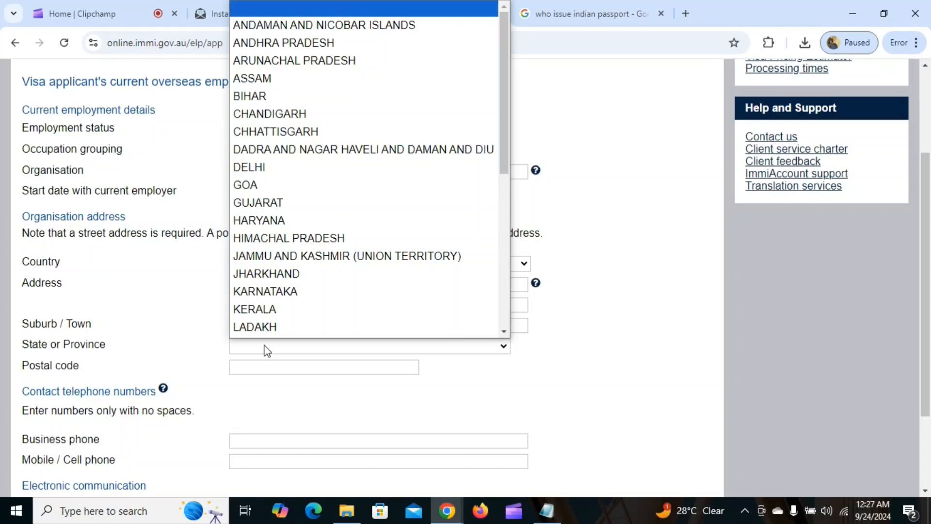
{"action": "type", "text": "de"}
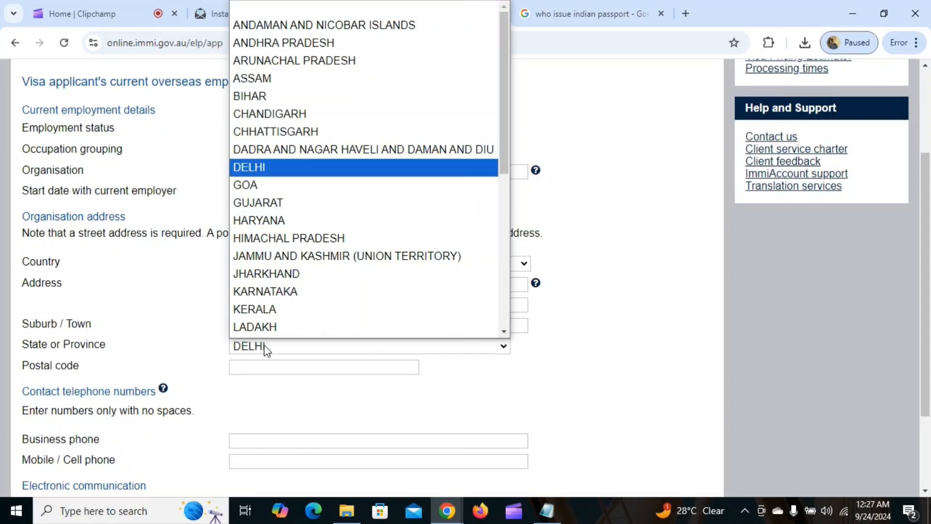
{"action": "key", "text": "Return"}
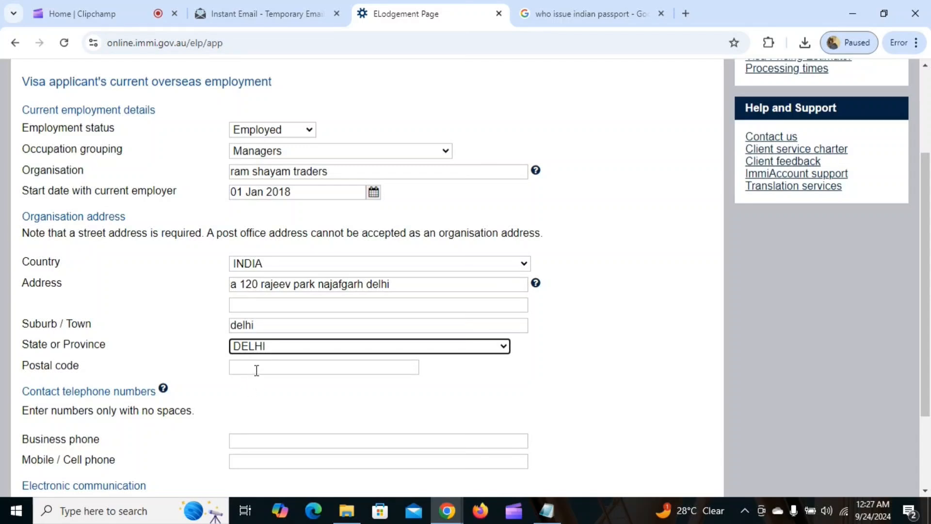
{"action": "left_click", "coordinate": [257, 368]}
{"action": "type", "text": "110043"}
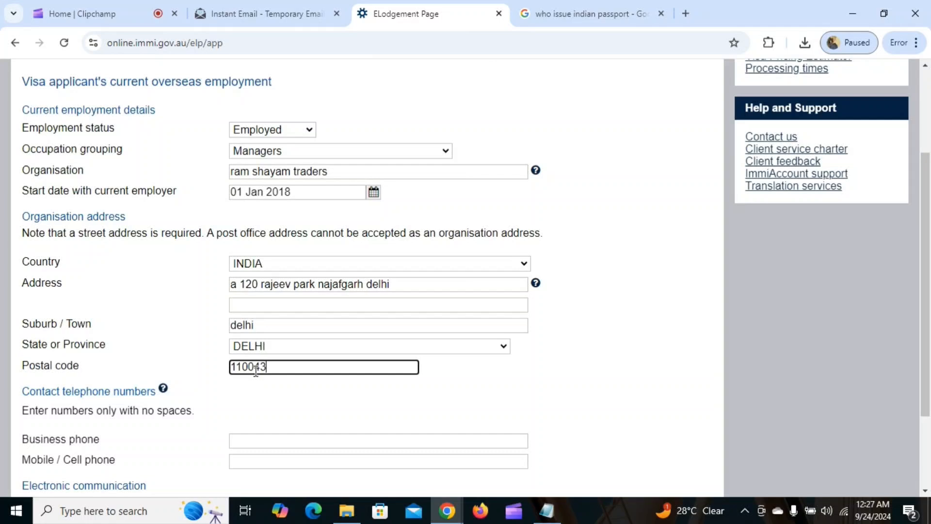
Enter the organisation's business phone number and e-mail address, then continue
{"action": "scroll", "coordinate": [256, 368], "scroll_direction": "down", "scroll_amount": 3}
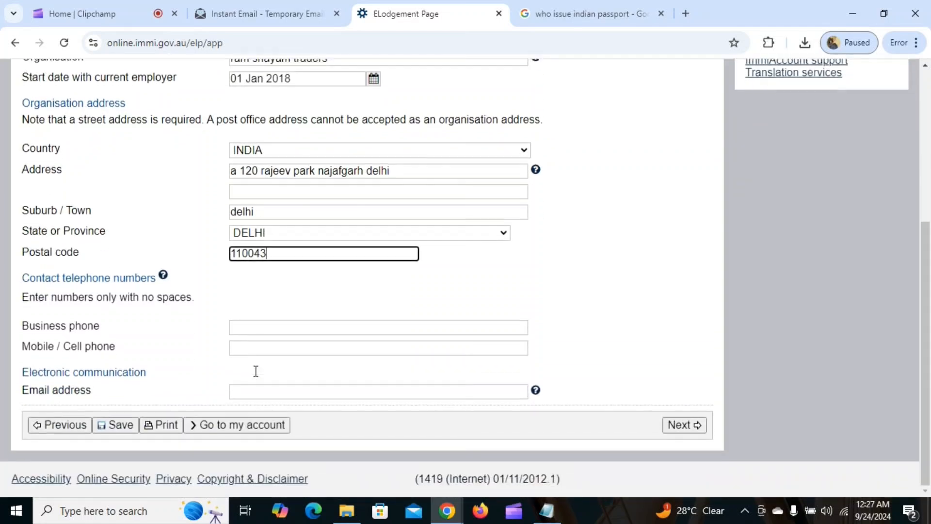
{"action": "left_click", "coordinate": [267, 331]}
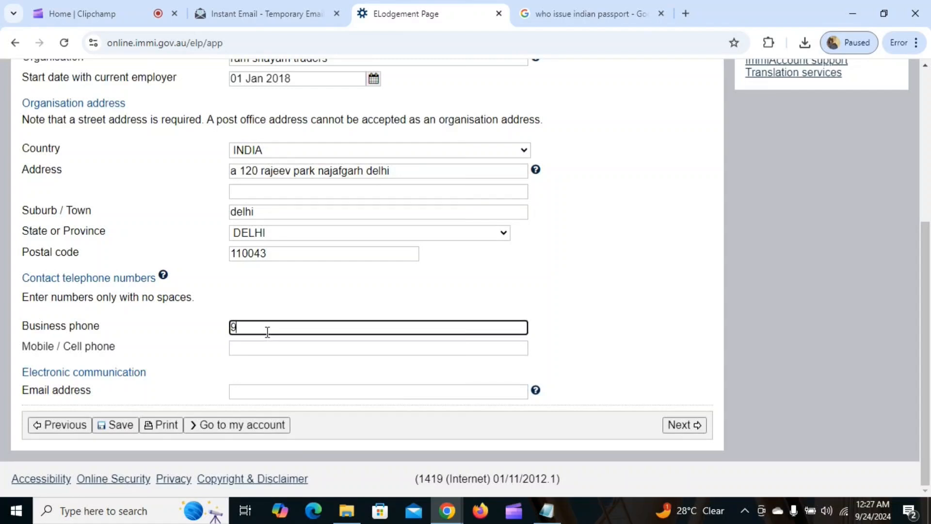
{"action": "left_click", "coordinate": [284, 392]}
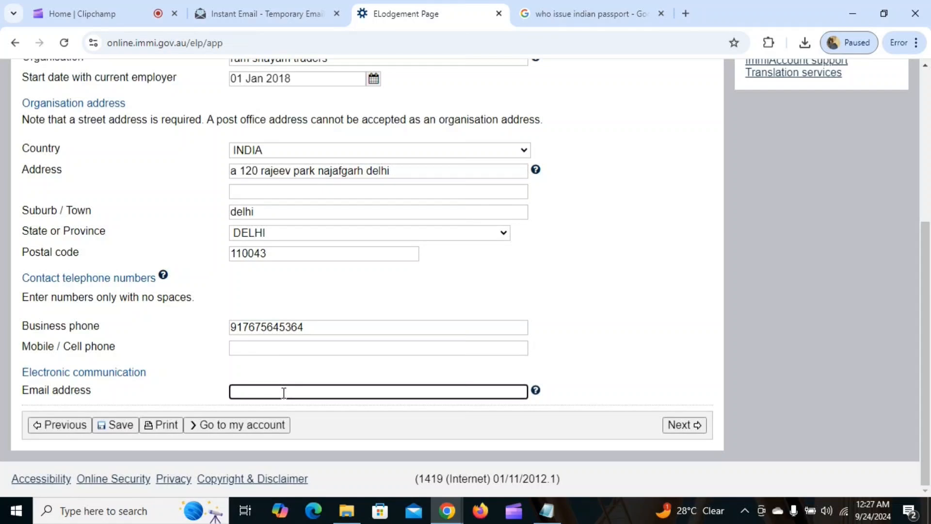
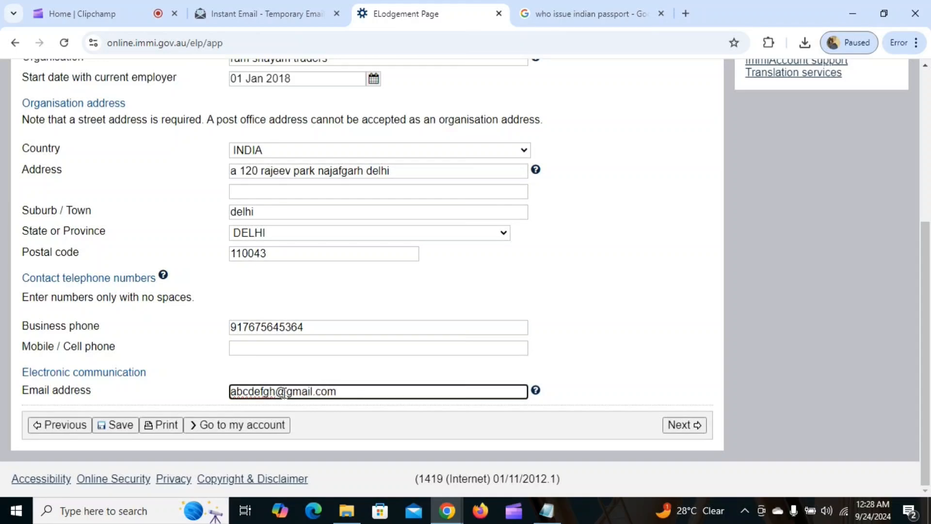
{"action": "left_click", "coordinate": [699, 425]}
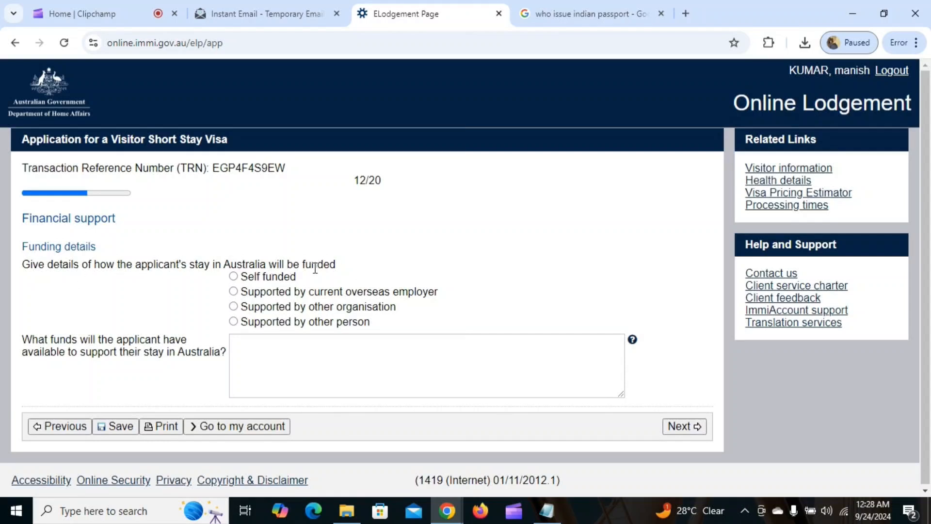
Choose self funded as the funding source after briefly trying support by another person
{"action": "left_click", "coordinate": [234, 277]}
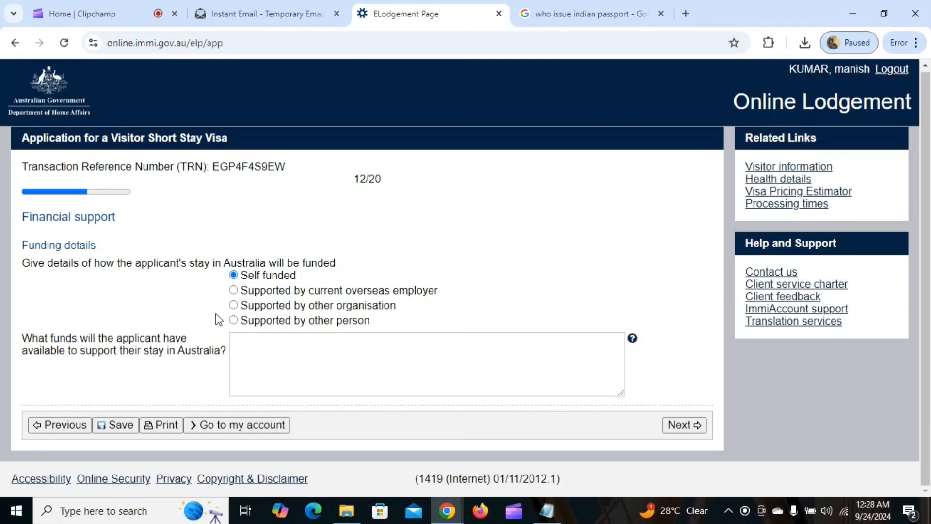
{"action": "left_click", "coordinate": [233, 321]}
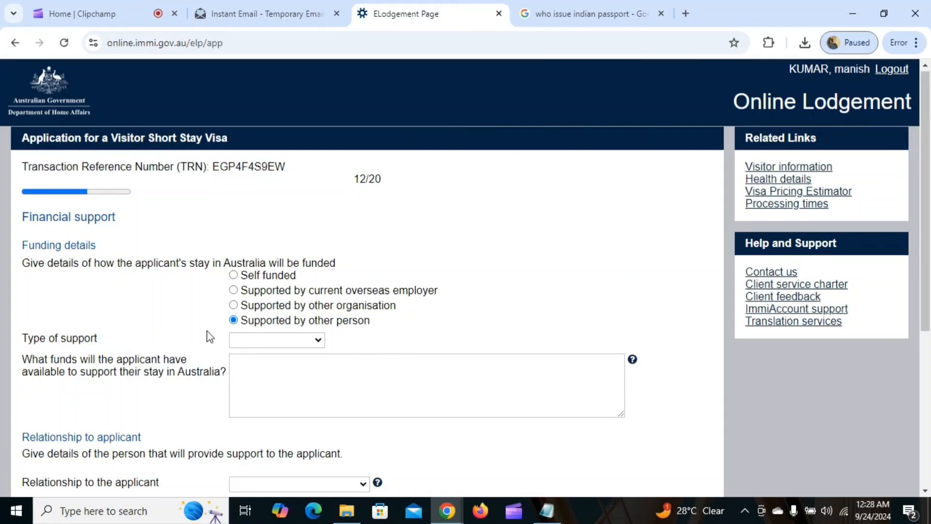
{"action": "left_click", "coordinate": [281, 346]}
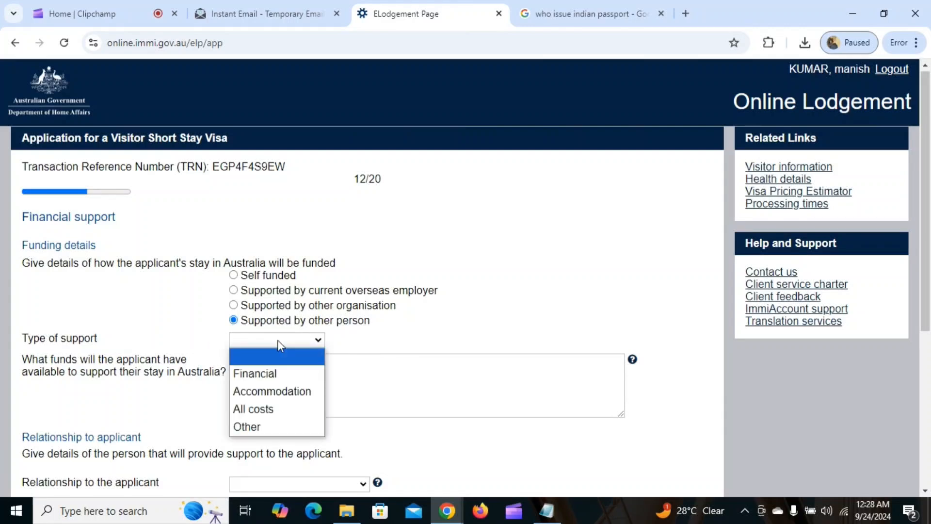
{"action": "left_click", "coordinate": [268, 375]}
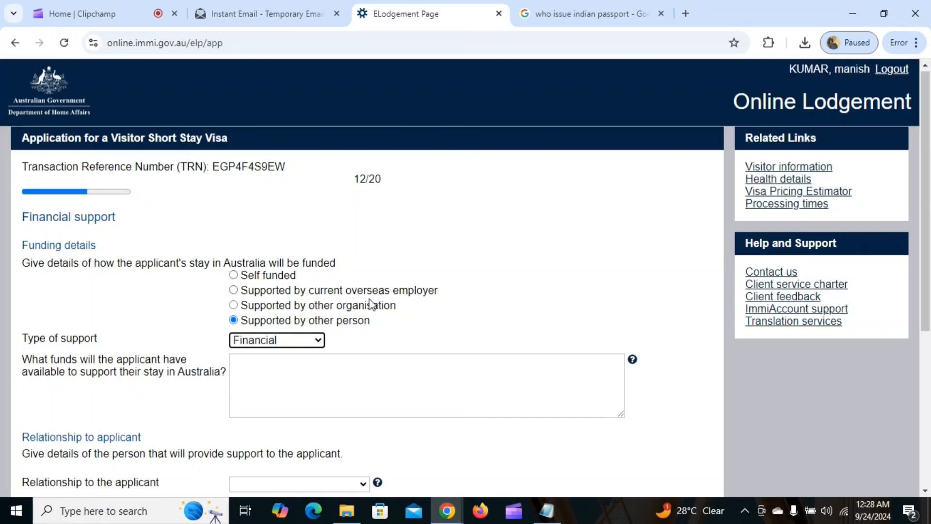
{"action": "left_click", "coordinate": [234, 275]}
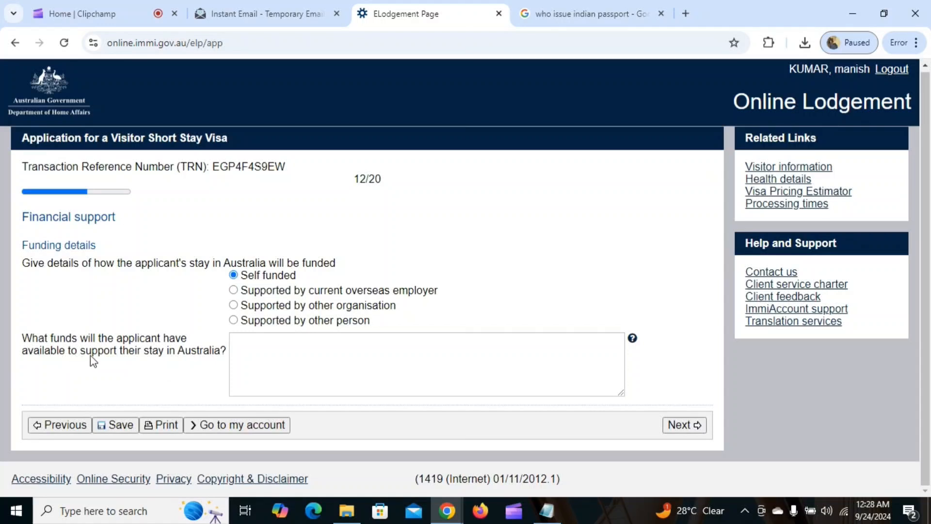
Enter 'i have 25000 AUD' as the available funds and submit the page
{"action": "left_click", "coordinate": [306, 355]}
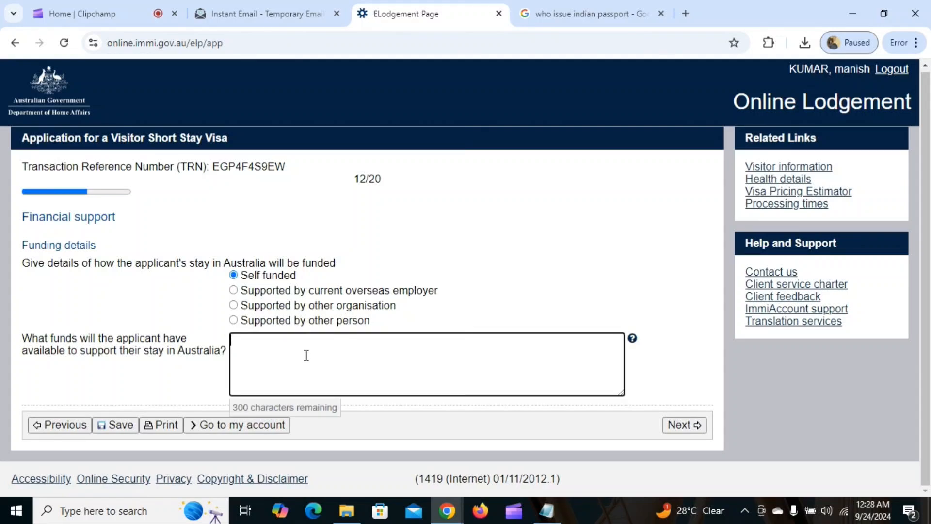
{"action": "type", "text": "i have 25000"}
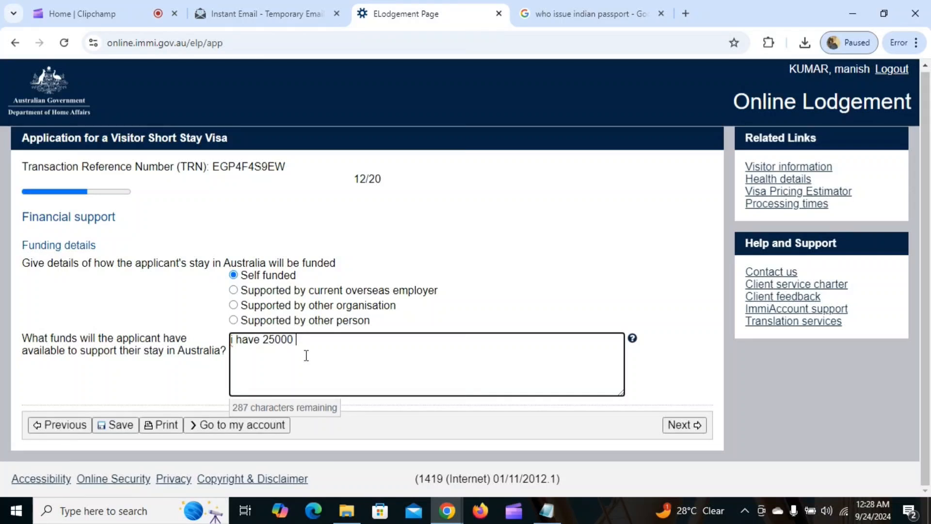
{"action": "type", "text": " australi"}
{"action": "key", "text": "BackSpace"}
{"action": "key", "text": "BackSpace"}
{"action": "key", "text": "BackSpace"}
{"action": "key", "text": "BackSpace"}
{"action": "type", "text": "AUD"}
{"action": "left_click", "coordinate": [674, 424]}
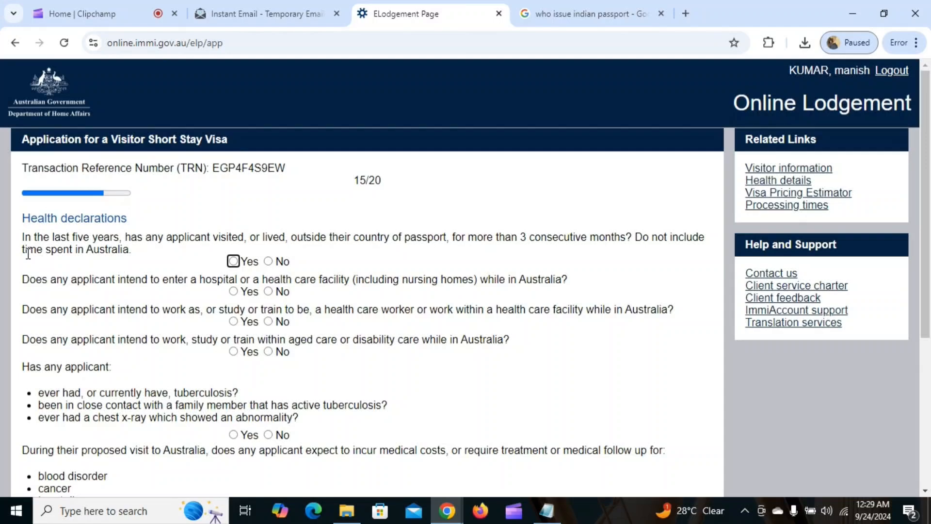
Answer No to the time abroad, aged care, tuberculosis and medical costs questions, then continue
{"action": "left_click", "coordinate": [270, 261]}
{"action": "scroll", "coordinate": [368, 226], "scroll_direction": "down", "scroll_amount": 1}
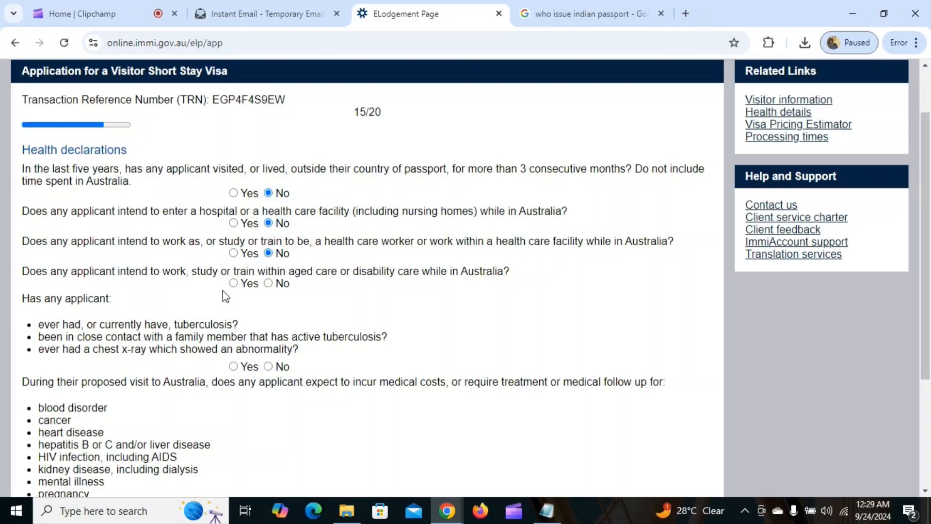
{"action": "left_click", "coordinate": [267, 283]}
{"action": "scroll", "coordinate": [155, 291], "scroll_direction": "down", "scroll_amount": 2}
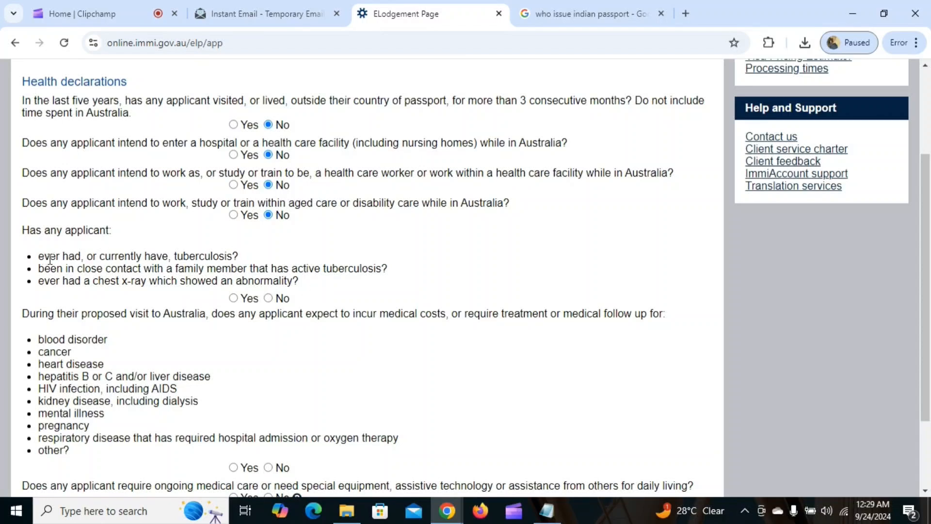
{"action": "left_click", "coordinate": [268, 298]}
{"action": "scroll", "coordinate": [302, 269], "scroll_direction": "down", "scroll_amount": 3}
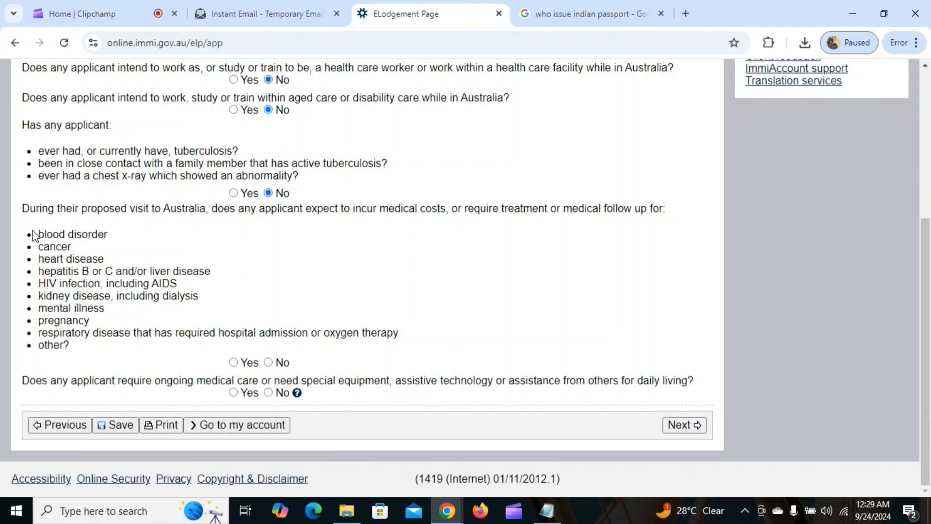
{"action": "left_click_drag", "start_coordinate": [33, 234], "coordinate": [109, 235]}
{"action": "left_click", "coordinate": [109, 238]}
{"action": "left_click", "coordinate": [269, 362]}
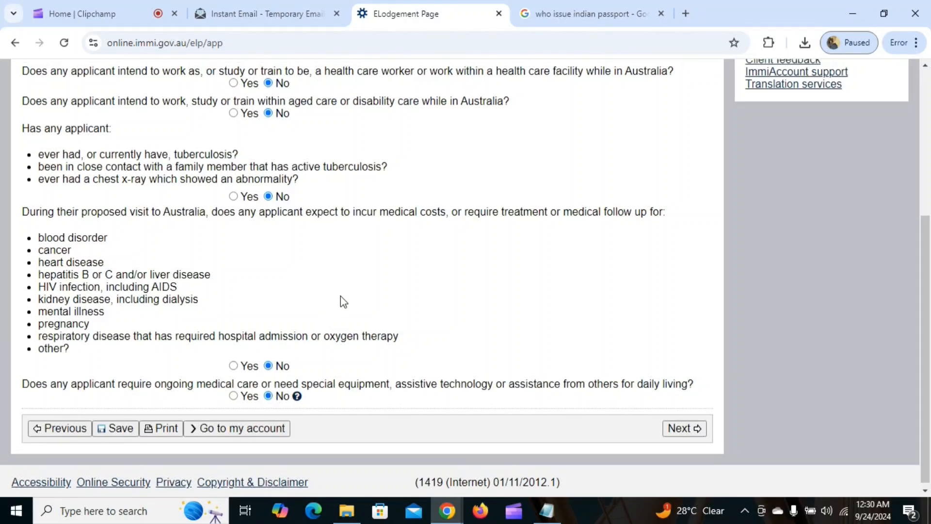
{"action": "scroll", "coordinate": [341, 295], "scroll_direction": "up", "scroll_amount": 4}
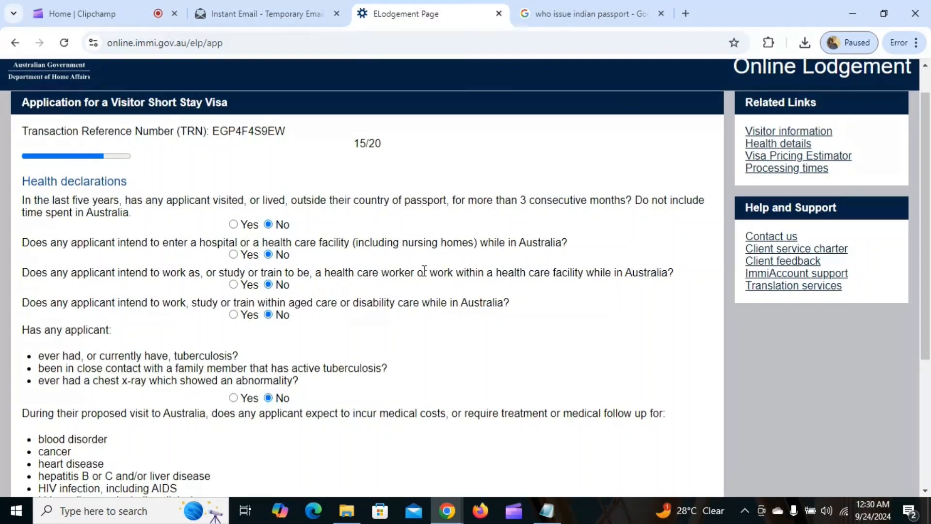
{"action": "scroll", "coordinate": [424, 271], "scroll_direction": "down", "scroll_amount": 5}
{"action": "left_click", "coordinate": [676, 429]}
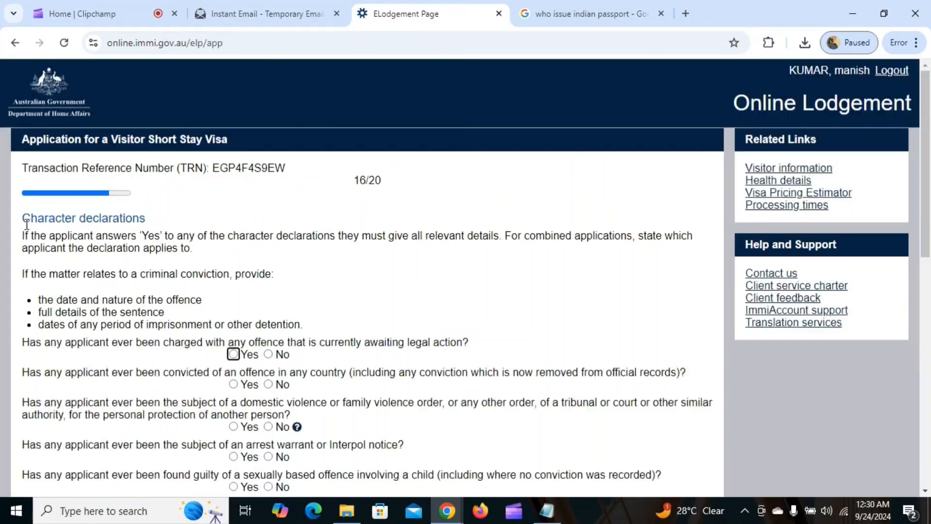
Answer No to the charges, conviction, protection order, warrant, child offence, sex register, insanity and fitness-to-plead questions
{"action": "scroll", "coordinate": [218, 262], "scroll_direction": "down", "scroll_amount": 1}
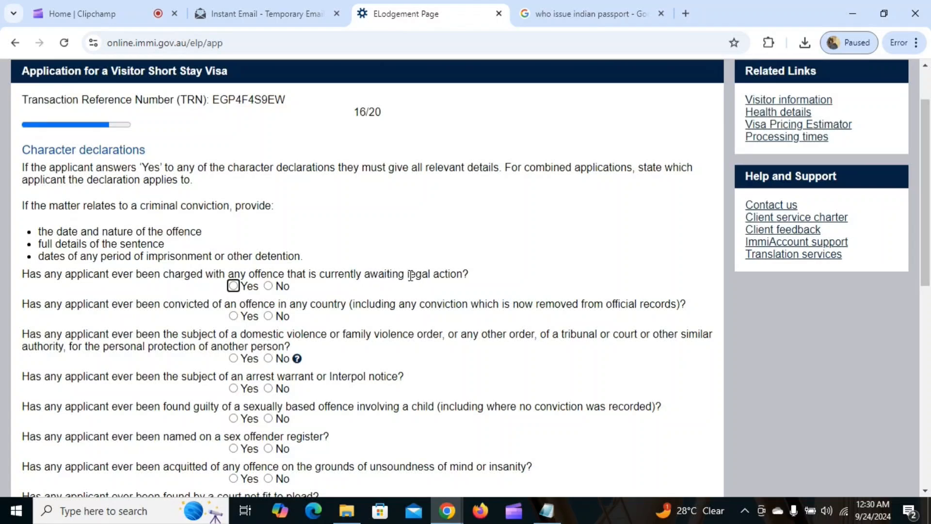
{"action": "scroll", "coordinate": [301, 241], "scroll_direction": "down", "scroll_amount": 1}
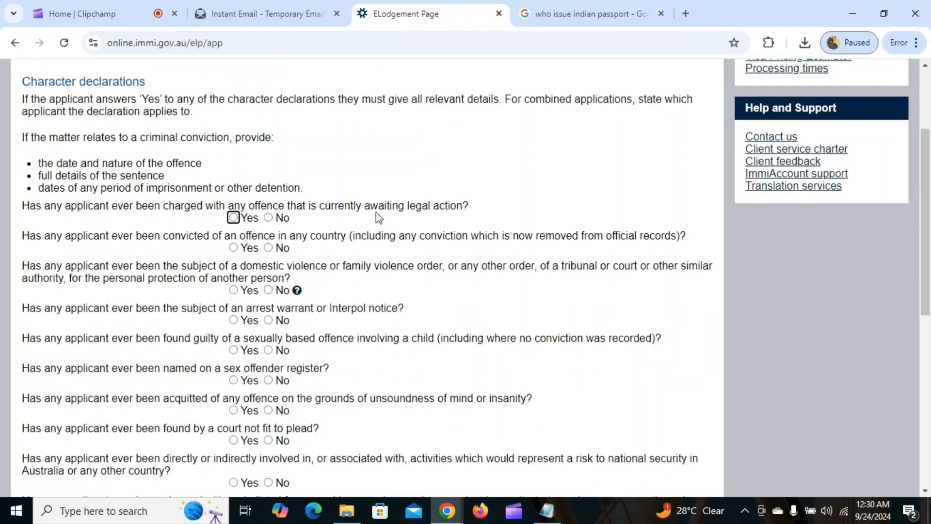
{"action": "left_click", "coordinate": [269, 218]}
{"action": "left_click", "coordinate": [268, 248]}
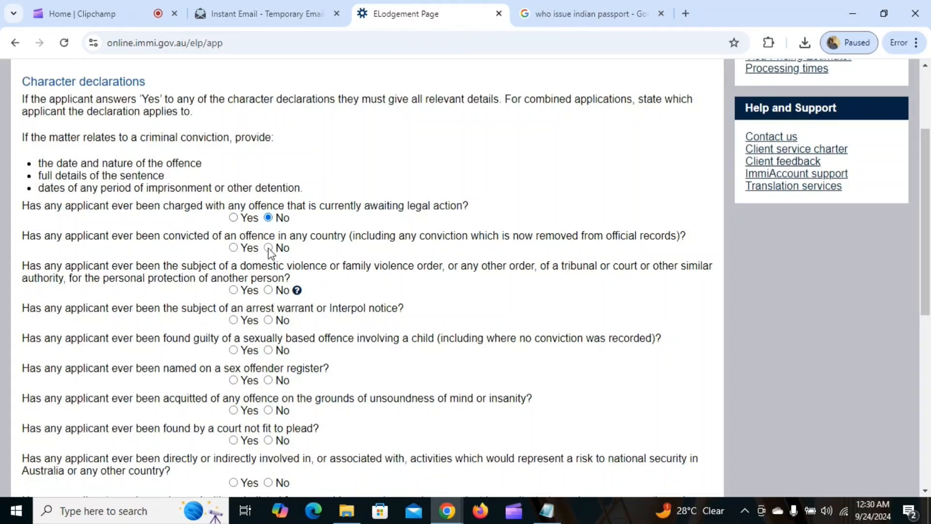
{"action": "left_click", "coordinate": [268, 290]}
{"action": "left_click", "coordinate": [268, 320]}
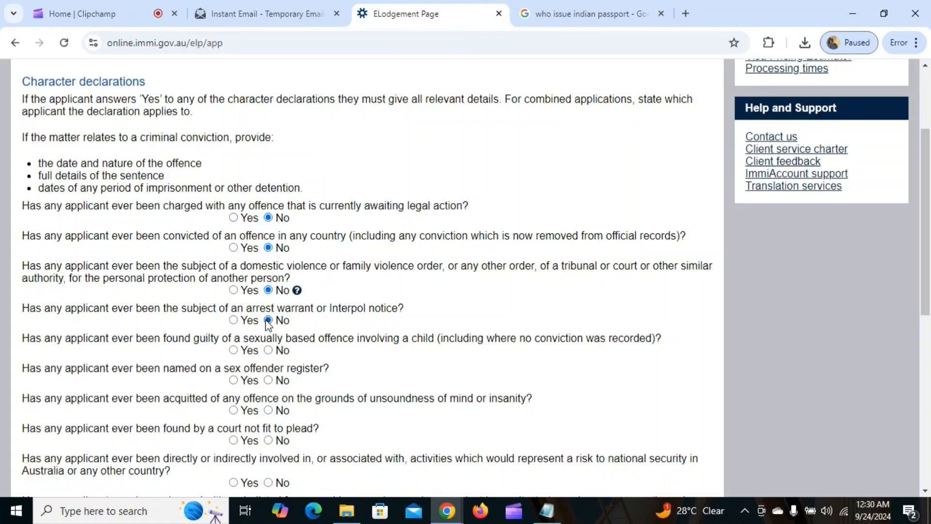
{"action": "left_click", "coordinate": [268, 349]}
{"action": "scroll", "coordinate": [357, 271], "scroll_direction": "down", "scroll_amount": 1}
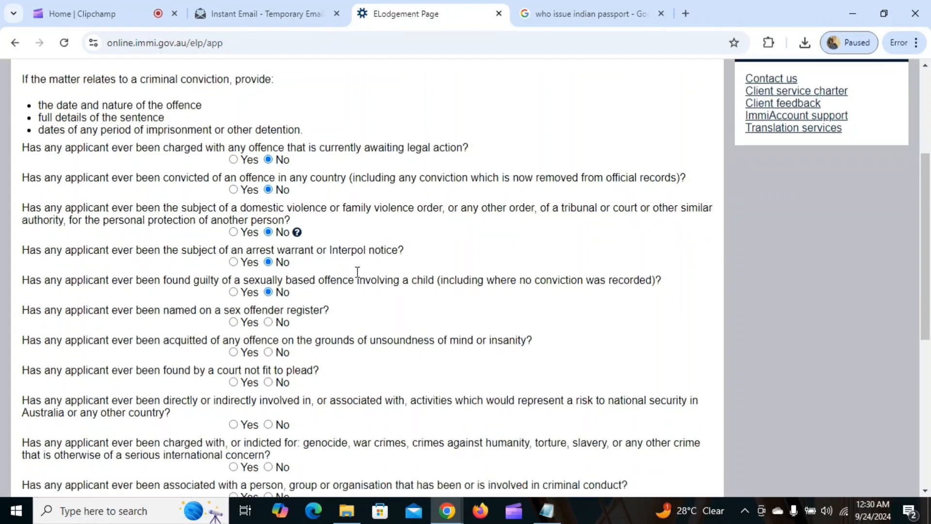
{"action": "scroll", "coordinate": [358, 271], "scroll_direction": "down", "scroll_amount": 1}
{"action": "left_click", "coordinate": [268, 244]}
{"action": "left_click", "coordinate": [268, 273]}
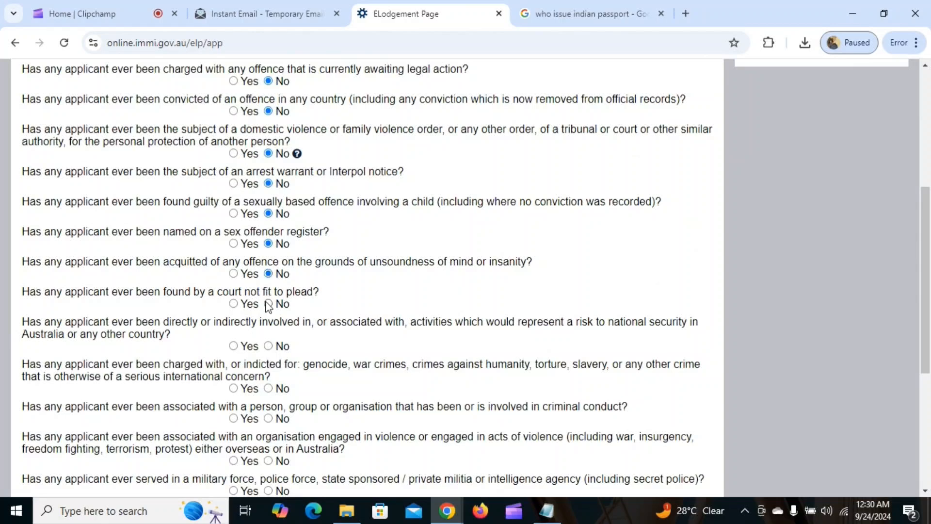
{"action": "left_click", "coordinate": [268, 303]}
Answer No to national security, war crimes, criminal association, military, deportation and debt questions, then continue
{"action": "scroll", "coordinate": [291, 281], "scroll_direction": "down", "scroll_amount": 2}
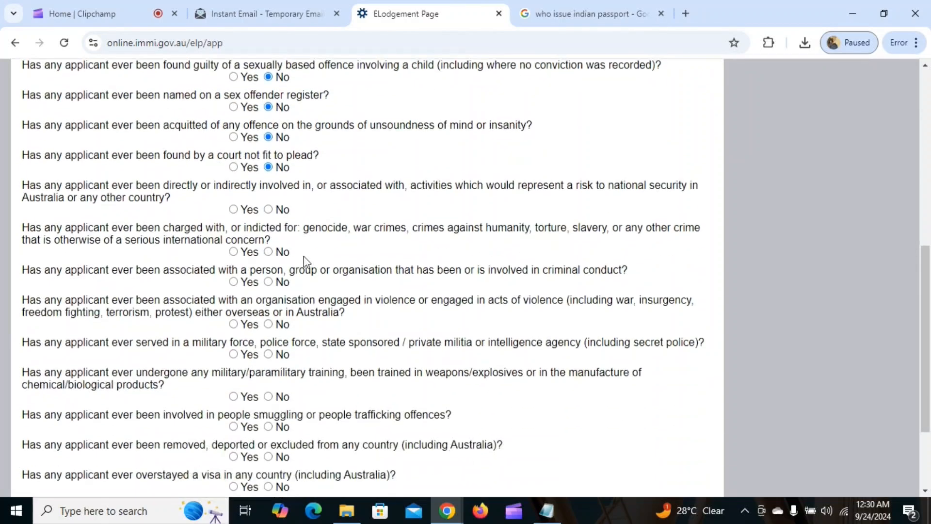
{"action": "left_click", "coordinate": [268, 209]}
{"action": "left_click", "coordinate": [268, 252]}
{"action": "left_click", "coordinate": [268, 282]}
{"action": "left_click", "coordinate": [268, 354]}
{"action": "scroll", "coordinate": [300, 301], "scroll_direction": "down", "scroll_amount": 2}
{"action": "left_click", "coordinate": [268, 272]}
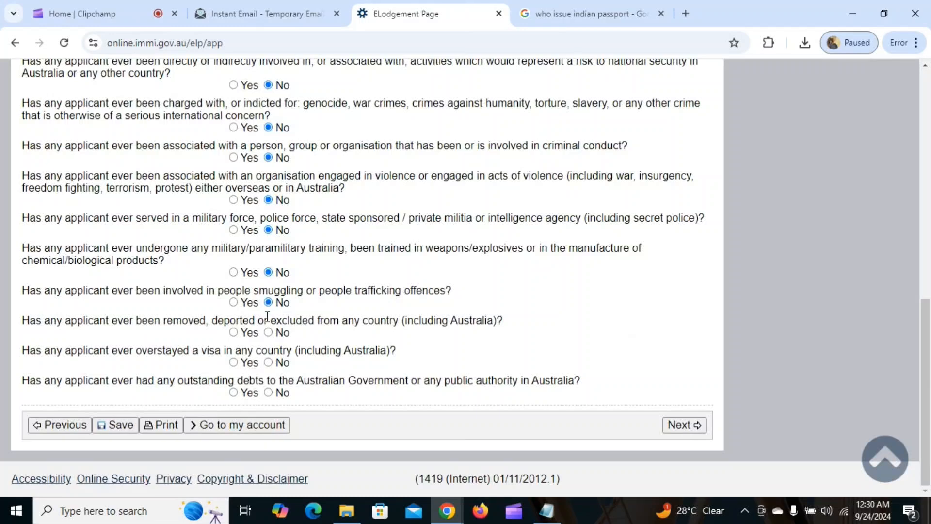
{"action": "left_click", "coordinate": [268, 332]}
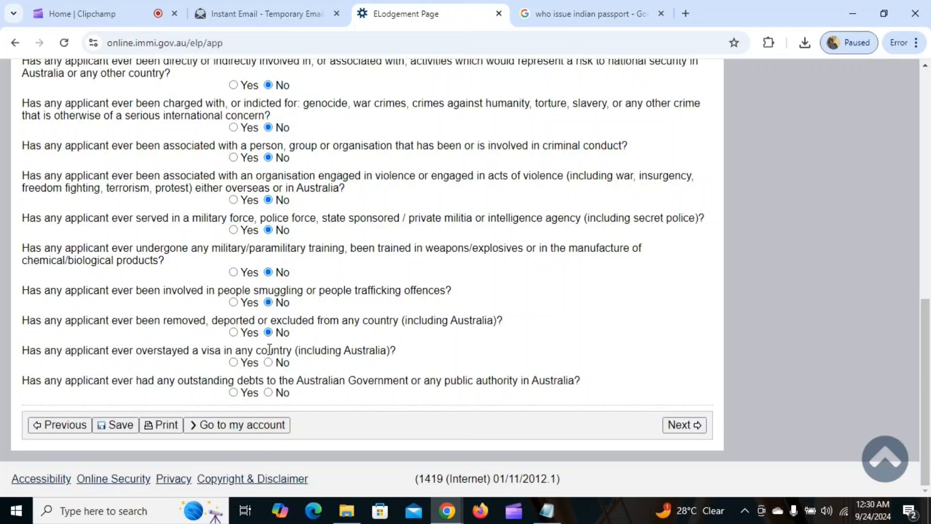
{"action": "left_click", "coordinate": [268, 393]}
{"action": "left_click", "coordinate": [664, 420]}
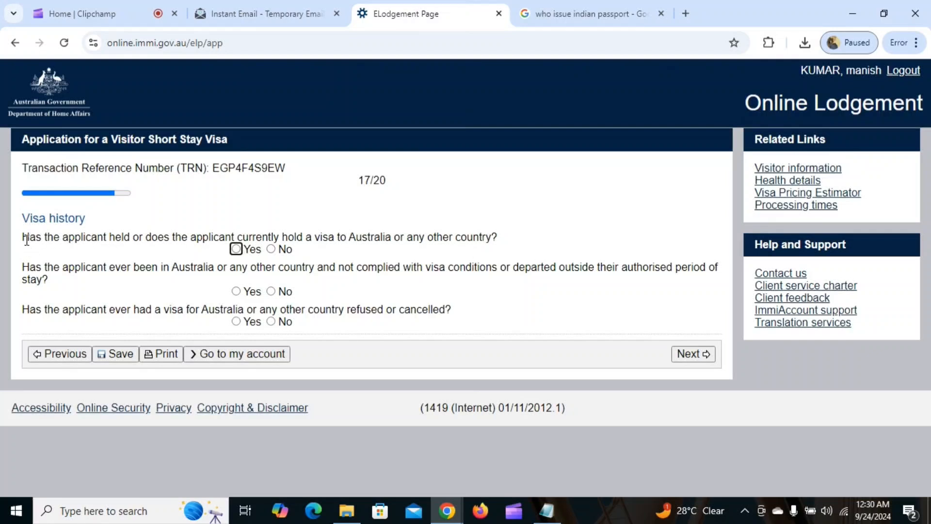
Answer No to holding previous visas, breaching visa conditions, and having a visa refused or cancelled
{"action": "left_click_drag", "start_coordinate": [27, 240], "coordinate": [432, 237]}
{"action": "left_click", "coordinate": [473, 225]}
{"action": "left_click", "coordinate": [271, 250]}
{"action": "left_click", "coordinate": [272, 292]}
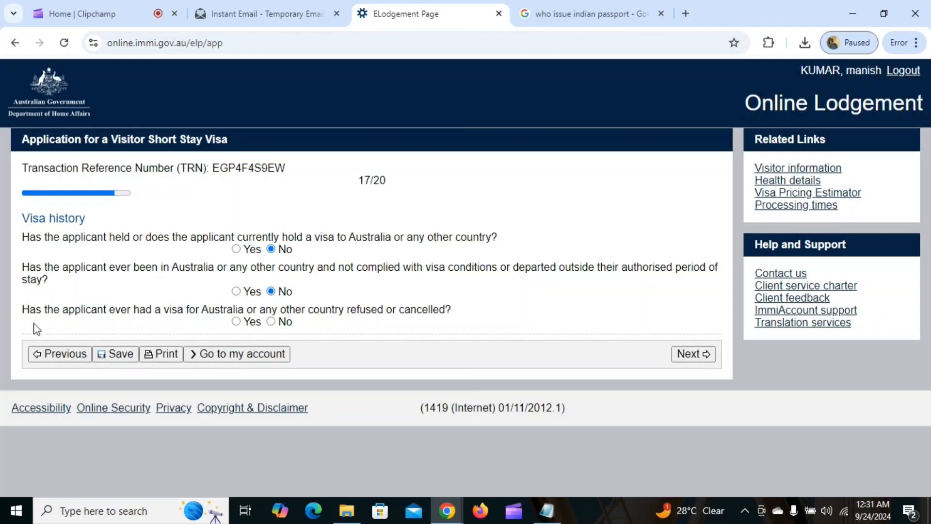
{"action": "left_click", "coordinate": [271, 321]}
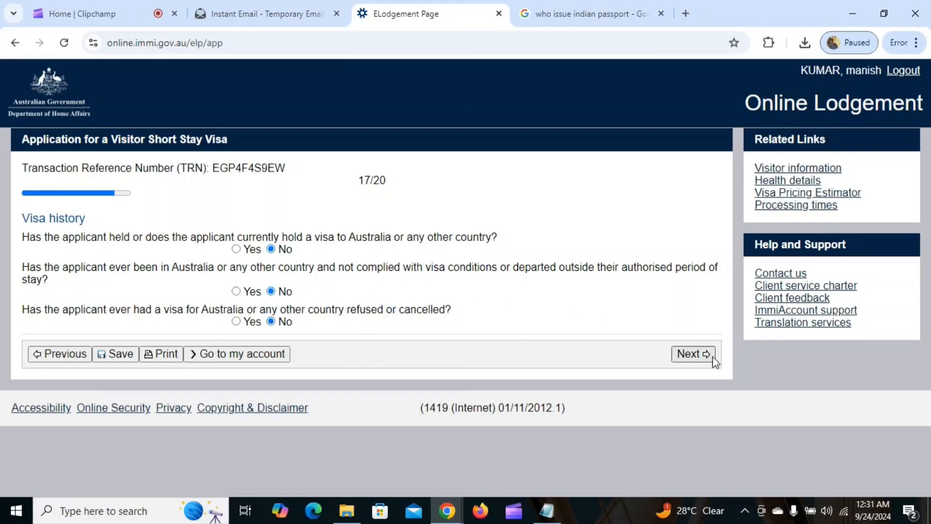
On the Declarations page, answer Yes to having read the information, completeness, and misleading-information consequences
{"action": "left_click", "coordinate": [697, 354]}
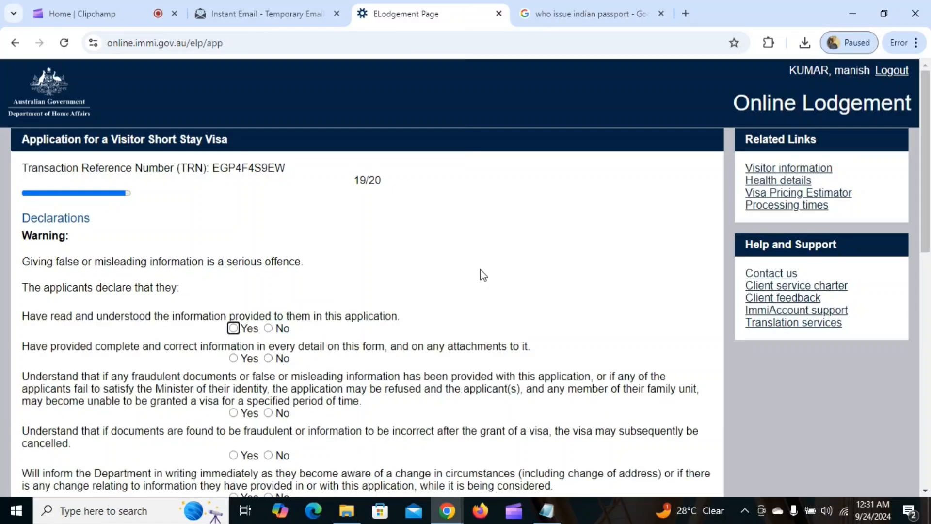
{"action": "scroll", "coordinate": [274, 237], "scroll_direction": "down", "scroll_amount": 1}
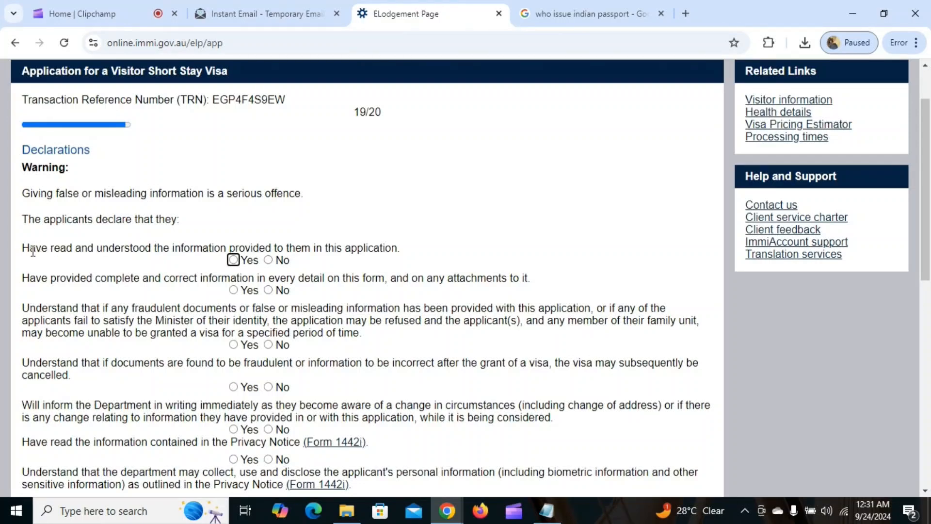
{"action": "left_click", "coordinate": [232, 260]}
{"action": "scroll", "coordinate": [331, 246], "scroll_direction": "down", "scroll_amount": 1}
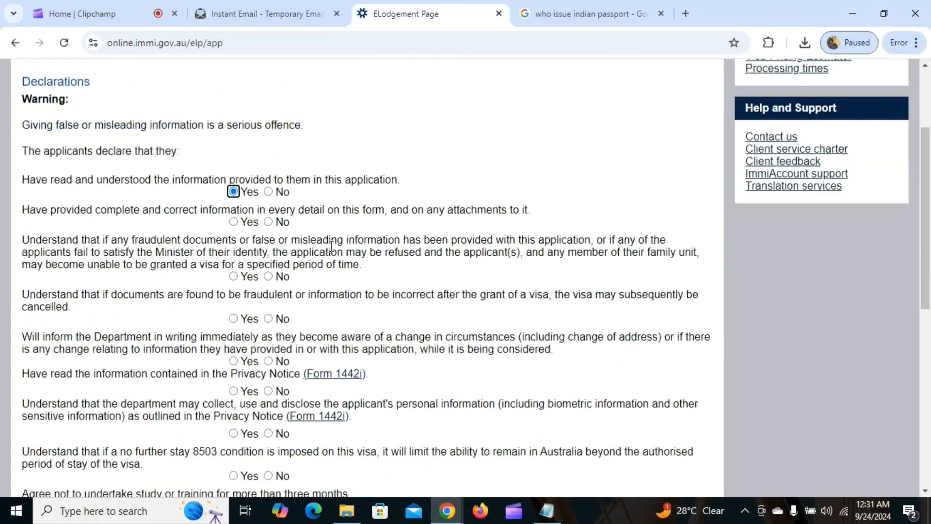
{"action": "left_click", "coordinate": [232, 222]}
{"action": "left_click", "coordinate": [233, 277]}
Answer Yes to visa cancellation, reporting changes, the Privacy Notice, data collection and condition 8503
{"action": "scroll", "coordinate": [473, 223], "scroll_direction": "down", "scroll_amount": 1}
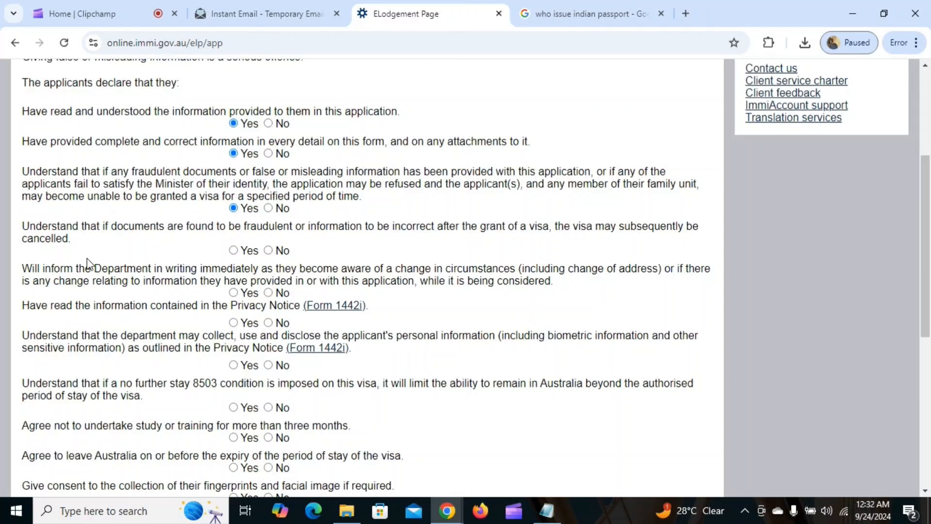
{"action": "left_click", "coordinate": [234, 250]}
{"action": "left_click", "coordinate": [233, 293]}
{"action": "left_click", "coordinate": [234, 322]}
{"action": "scroll", "coordinate": [386, 241], "scroll_direction": "down", "scroll_amount": 1}
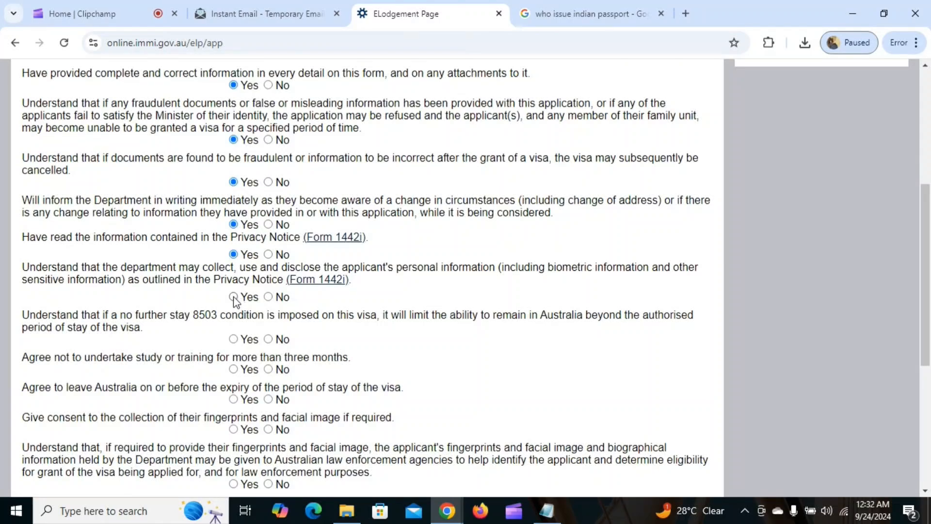
{"action": "left_click", "coordinate": [234, 296]}
{"action": "left_click", "coordinate": [233, 339]}
Answer Yes to study, departure, biometrics, no-work and records declarations, plus the unlawful non-citizen acknowledgement
{"action": "scroll", "coordinate": [249, 209], "scroll_direction": "down", "scroll_amount": 4}
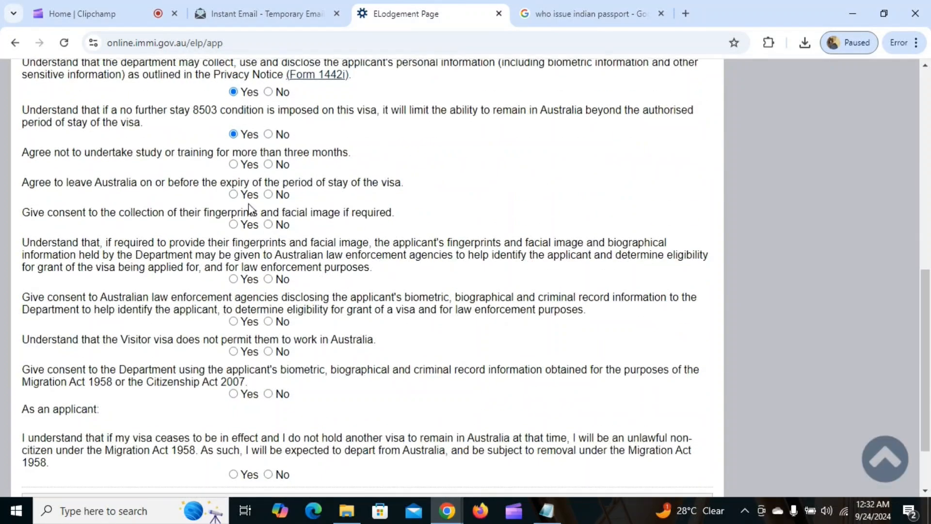
{"action": "left_click", "coordinate": [234, 163]}
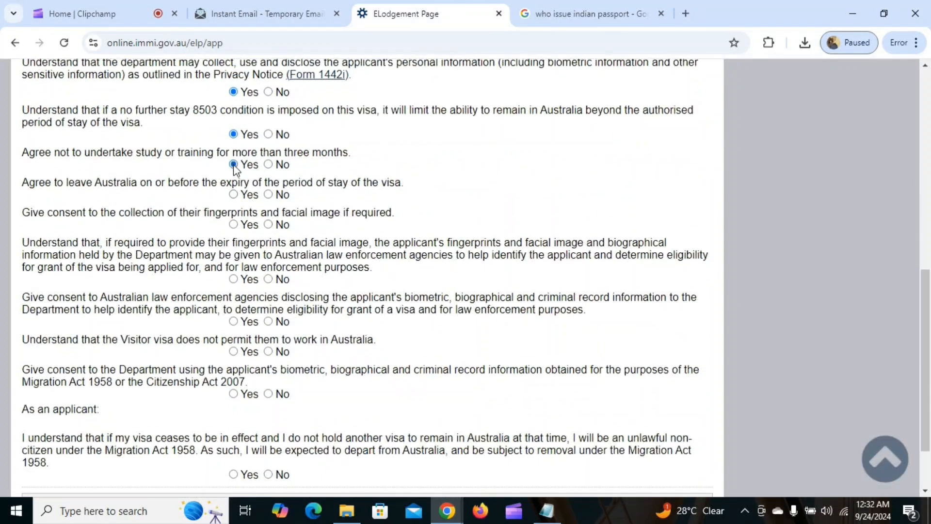
{"action": "left_click", "coordinate": [234, 194]}
{"action": "left_click", "coordinate": [234, 225]}
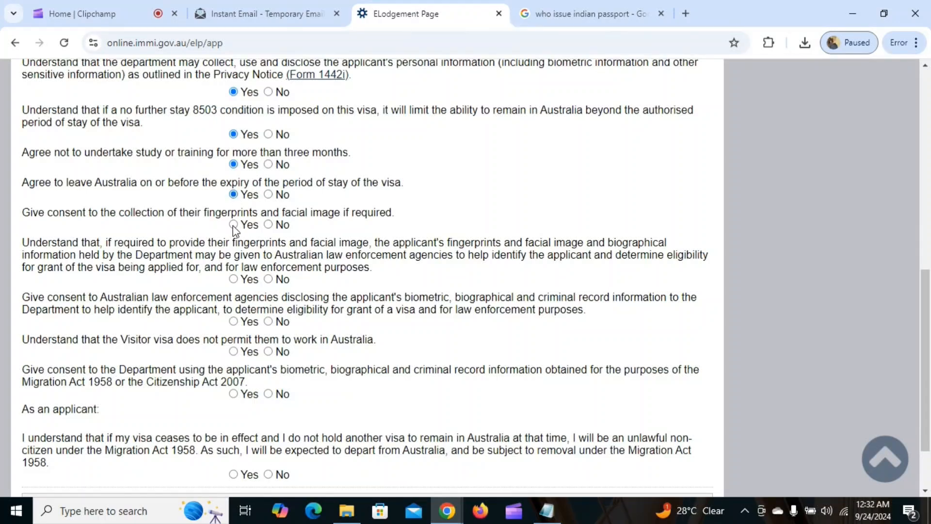
{"action": "left_click", "coordinate": [233, 279]}
{"action": "scroll", "coordinate": [235, 280], "scroll_direction": "down", "scroll_amount": 2}
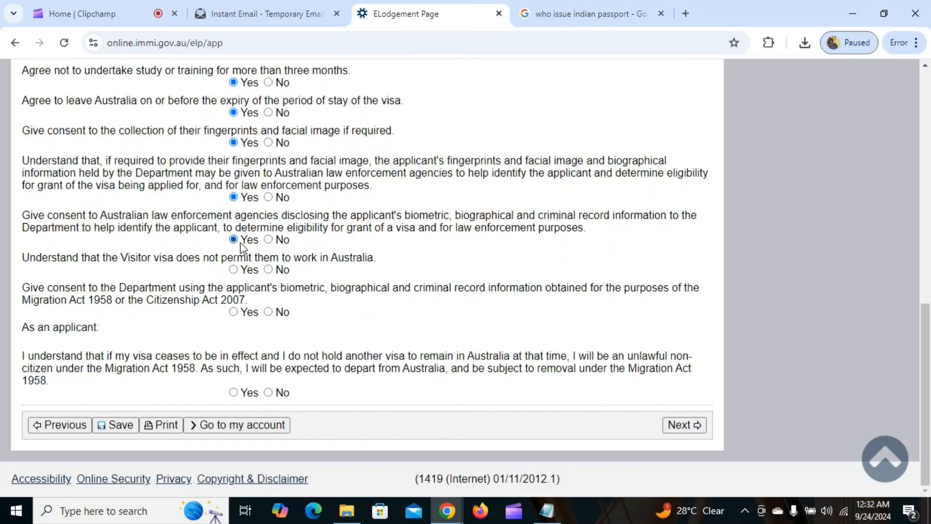
{"action": "left_click", "coordinate": [233, 269]}
{"action": "left_click", "coordinate": [233, 311]}
{"action": "left_click", "coordinate": [234, 392]}
Go to page 20 and decline the (AUD) 1000 Priority Consideration service by choosing No
{"action": "left_click", "coordinate": [683, 426]}
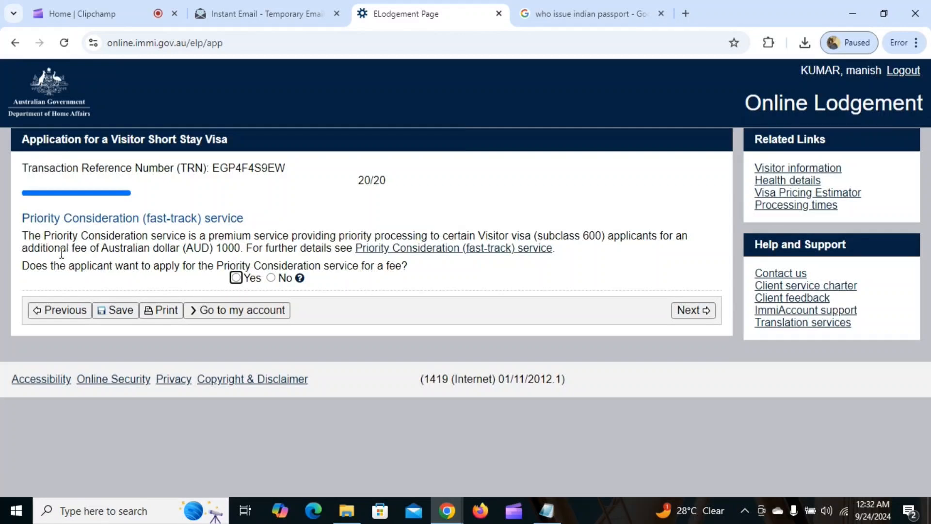
{"action": "left_click_drag", "start_coordinate": [241, 248], "coordinate": [184, 253]}
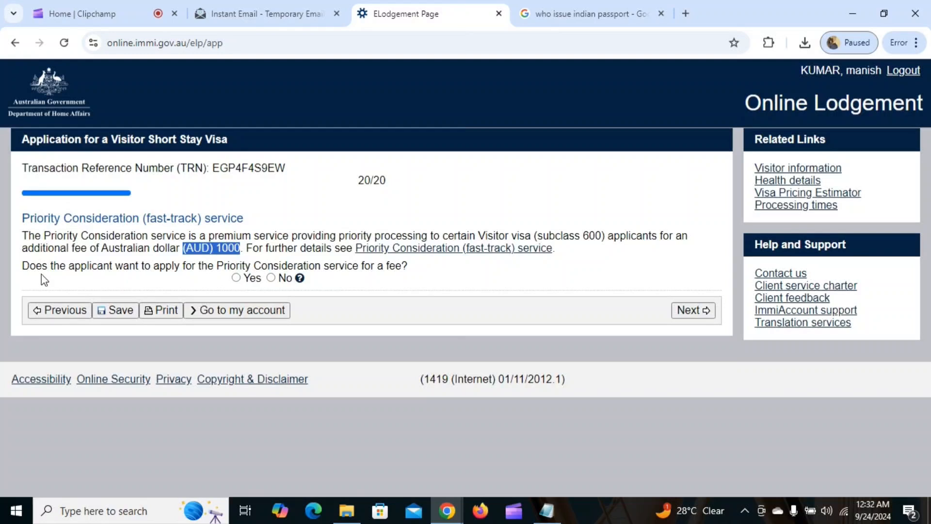
{"action": "left_click", "coordinate": [271, 279]}
Open the Review Page and scroll through every answer down to Priority Consideration: No
{"action": "left_click", "coordinate": [693, 313]}
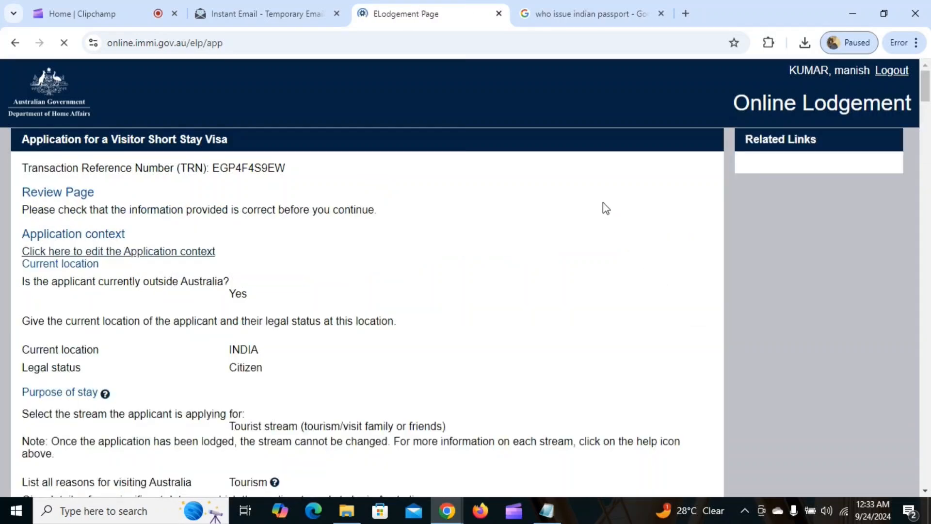
{"action": "scroll", "coordinate": [444, 285], "scroll_direction": "down", "scroll_amount": 15}
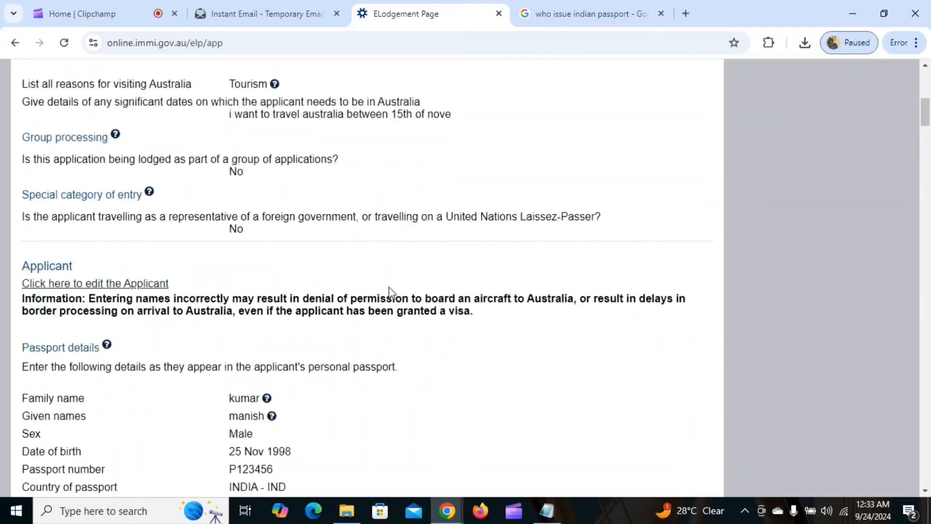
{"action": "scroll", "coordinate": [391, 292], "scroll_direction": "down", "scroll_amount": 20}
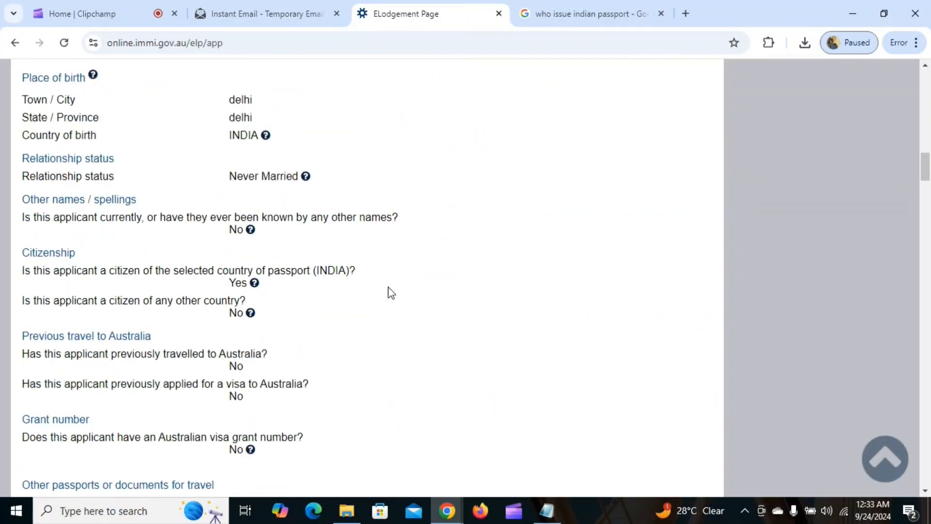
{"action": "scroll", "coordinate": [392, 293], "scroll_direction": "down", "scroll_amount": 20}
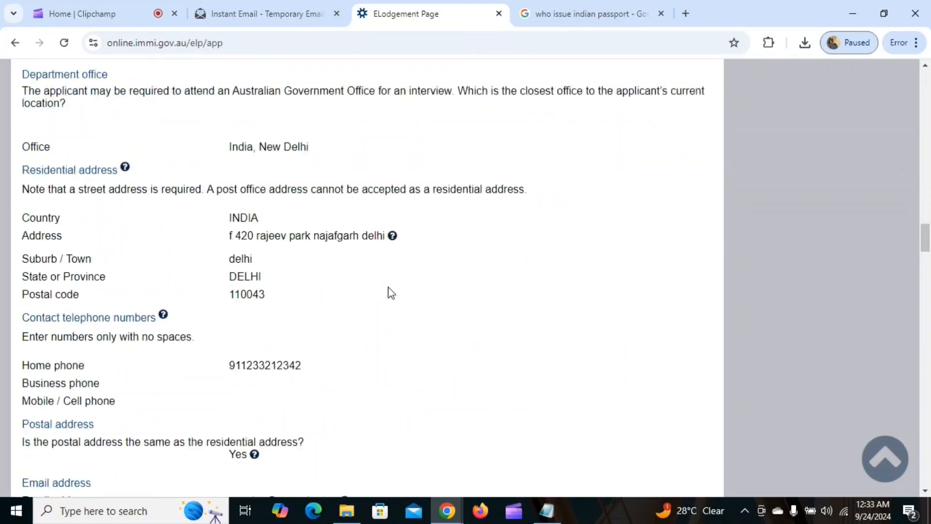
{"action": "scroll", "coordinate": [391, 292], "scroll_direction": "down", "scroll_amount": 20}
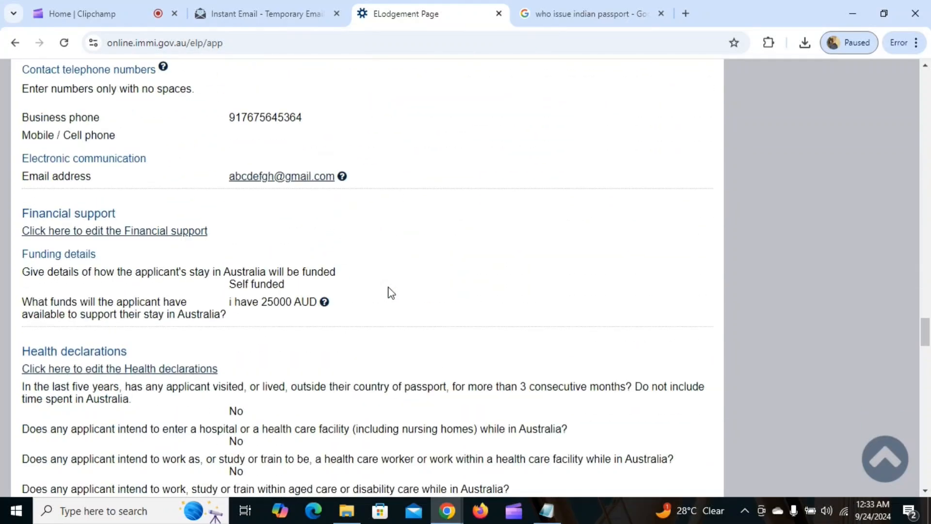
{"action": "scroll", "coordinate": [383, 312], "scroll_direction": "down", "scroll_amount": 15}
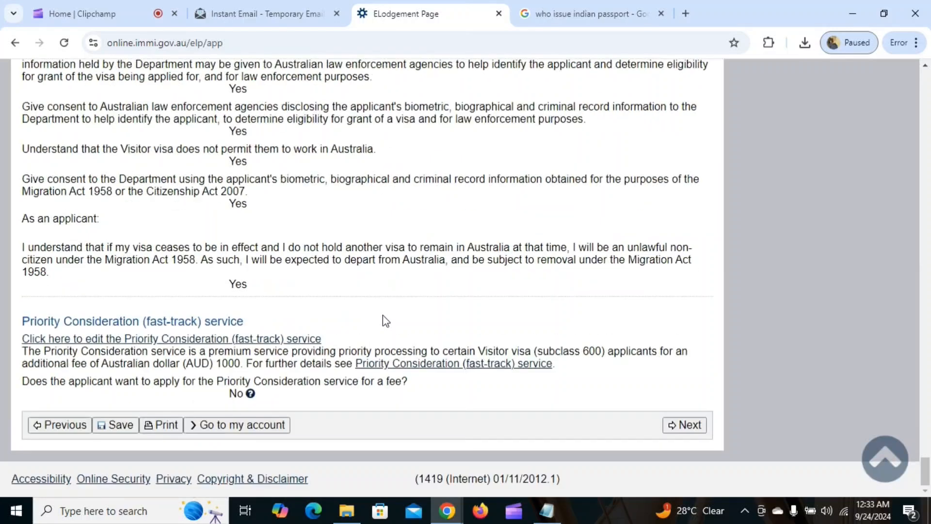
Proceed to the Attach documents page and highlight the transaction reference number
{"action": "left_click", "coordinate": [685, 424]}
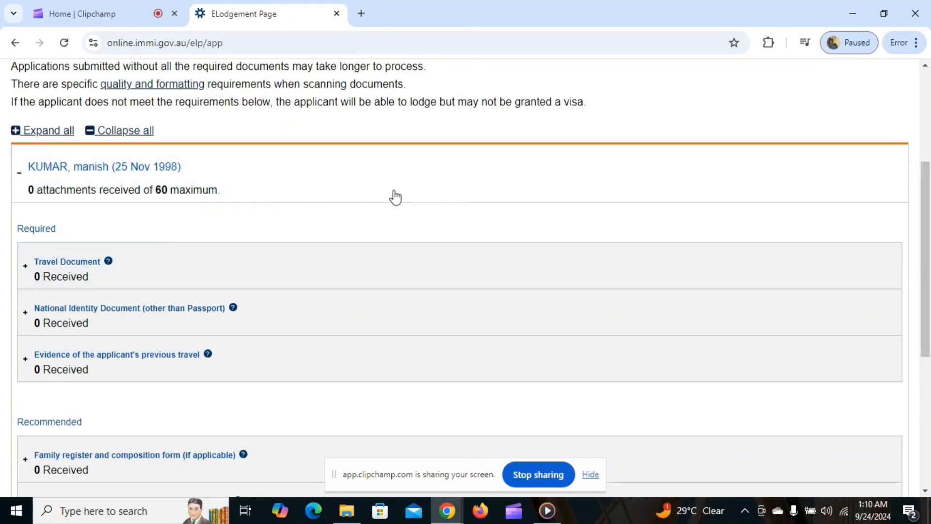
{"action": "scroll", "coordinate": [340, 213], "scroll_direction": "up", "scroll_amount": 3}
{"action": "scroll", "coordinate": [309, 219], "scroll_direction": "up", "scroll_amount": 2}
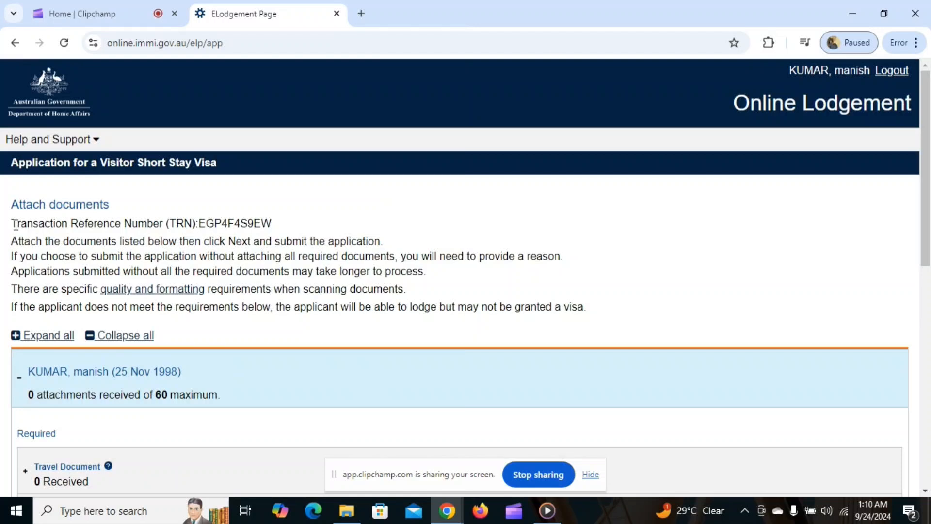
{"action": "left_click_drag", "start_coordinate": [16, 225], "coordinate": [260, 223]}
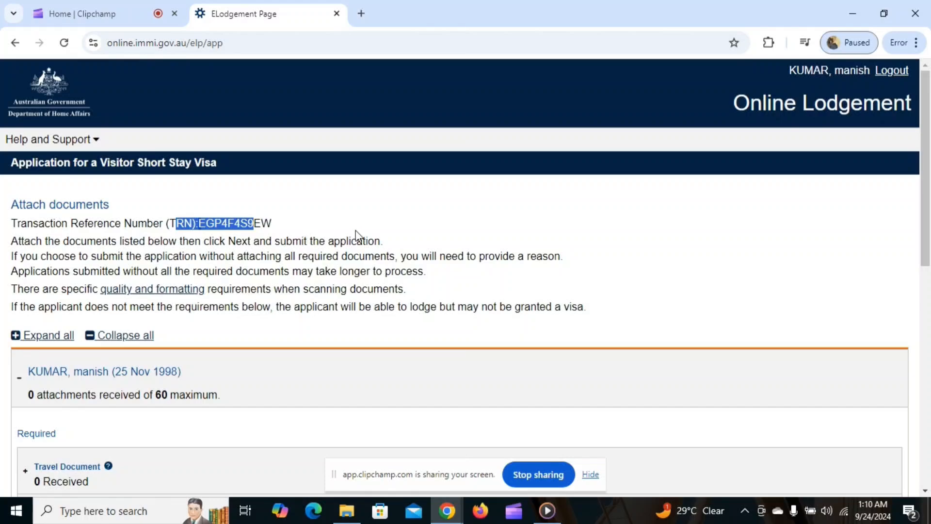
{"action": "scroll", "coordinate": [264, 201], "scroll_direction": "down", "scroll_amount": 3}
{"action": "left_click", "coordinate": [303, 148]}
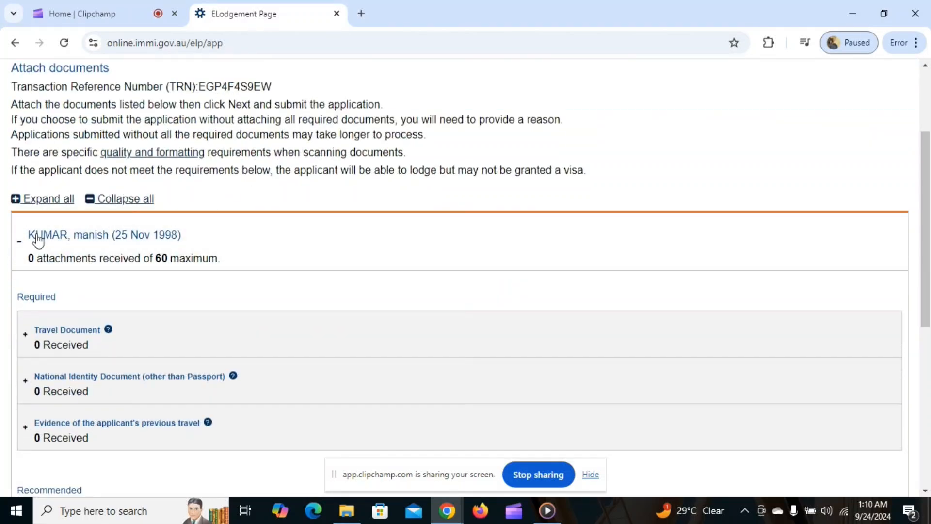
Expand the Travel Document section and set its document type to Passport
{"action": "left_click", "coordinate": [28, 236]}
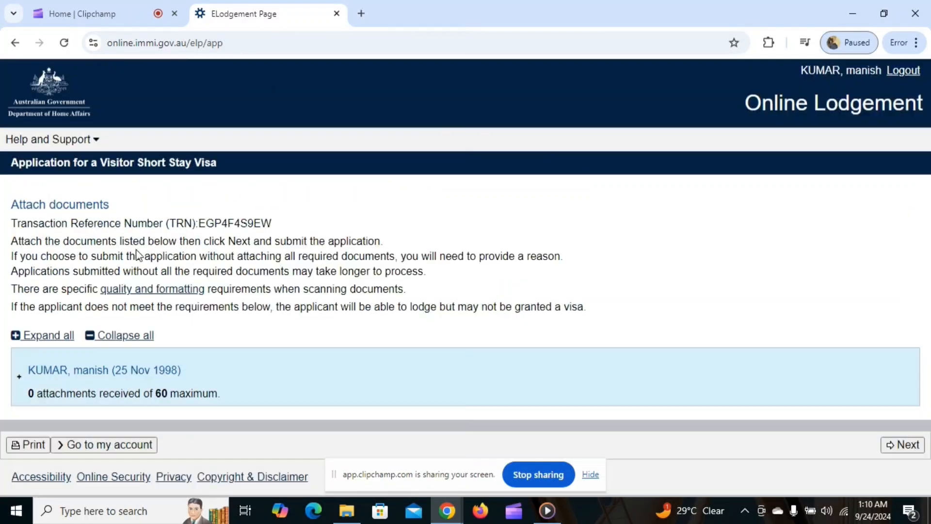
{"action": "left_click", "coordinate": [89, 377]}
{"action": "scroll", "coordinate": [274, 289], "scroll_direction": "down", "scroll_amount": 4}
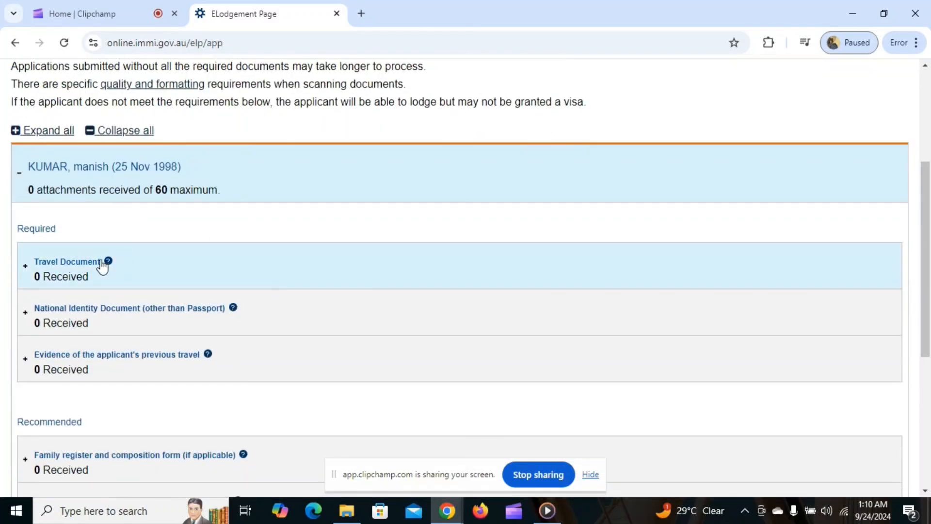
{"action": "left_click", "coordinate": [25, 267]}
{"action": "scroll", "coordinate": [315, 262], "scroll_direction": "down", "scroll_amount": 4}
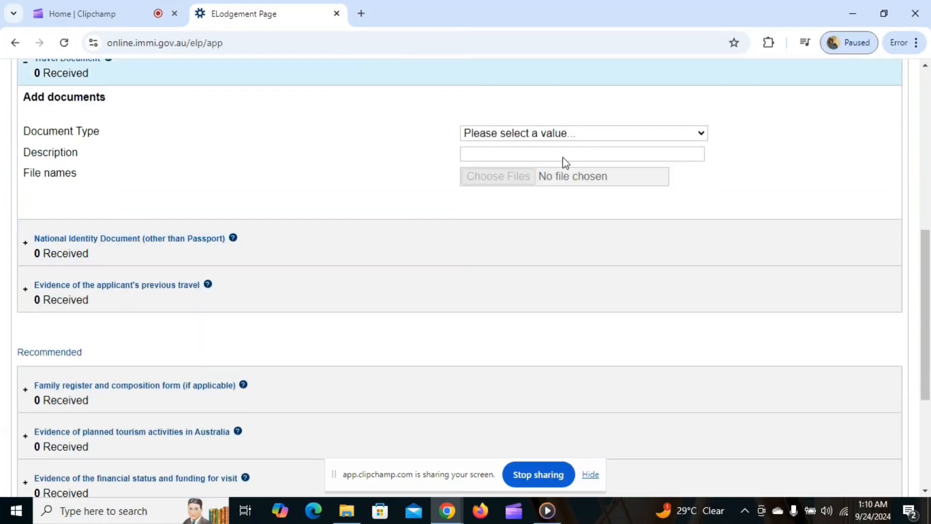
{"action": "left_click", "coordinate": [536, 137]}
{"action": "left_click", "coordinate": [500, 169]}
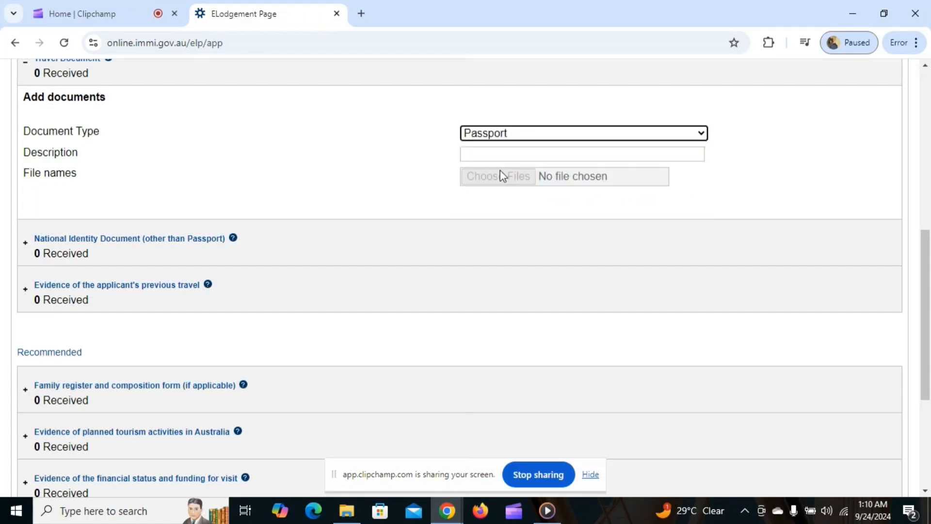
{"action": "scroll", "coordinate": [394, 195], "scroll_direction": "up", "scroll_amount": 1}
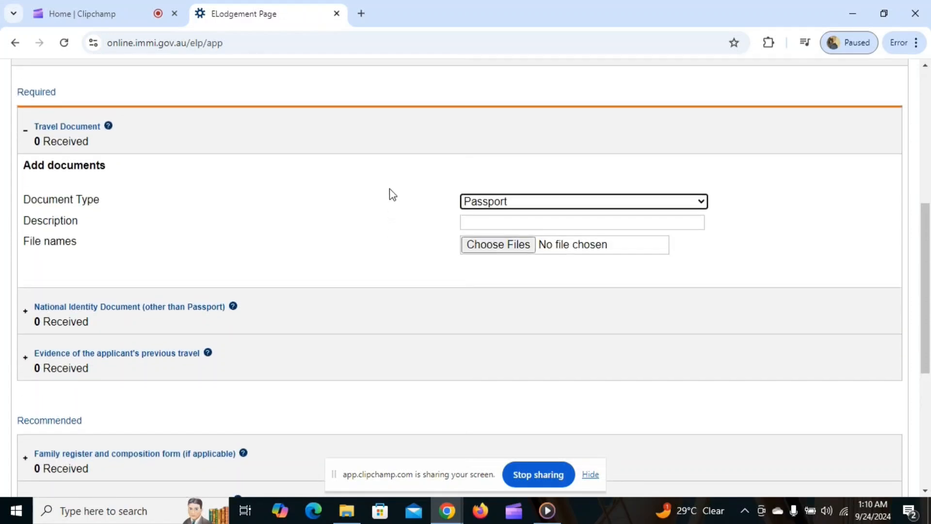
{"action": "left_click", "coordinate": [109, 126]}
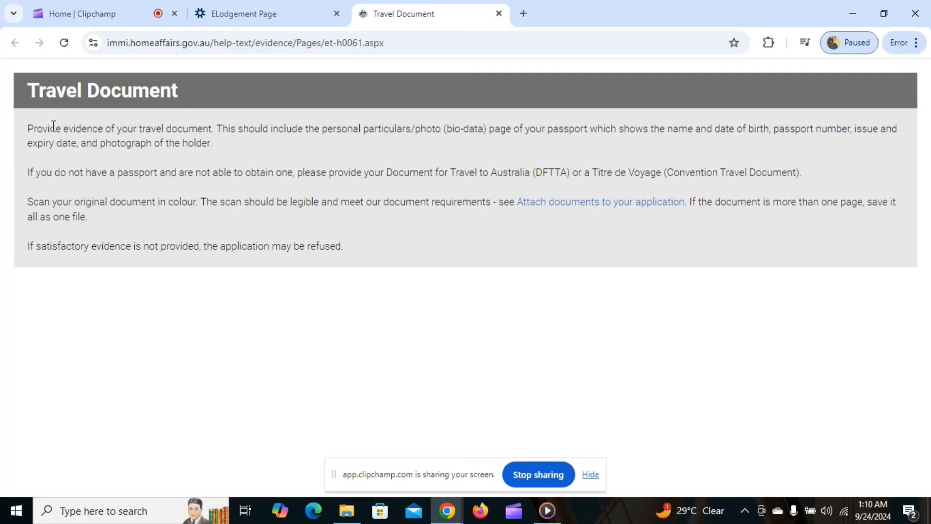
{"action": "left_click_drag", "start_coordinate": [28, 129], "coordinate": [368, 152]}
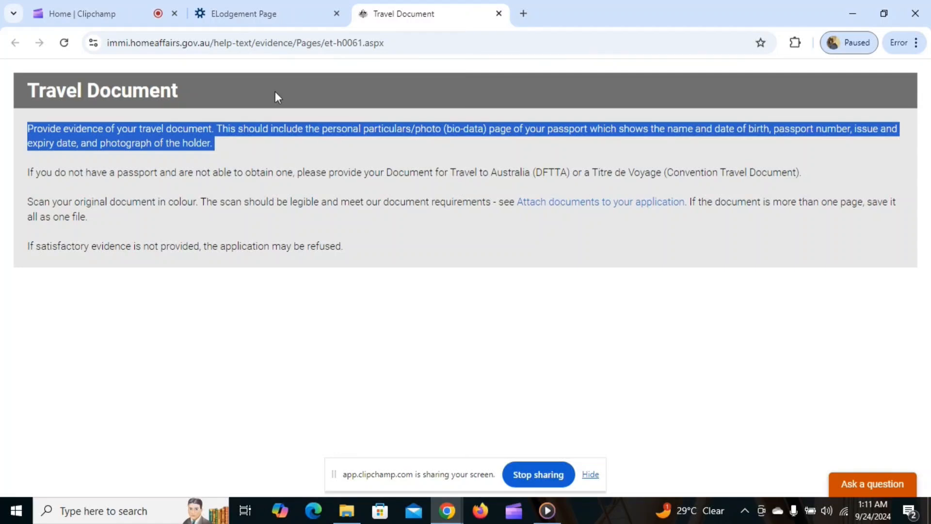
{"action": "left_click", "coordinate": [498, 14]}
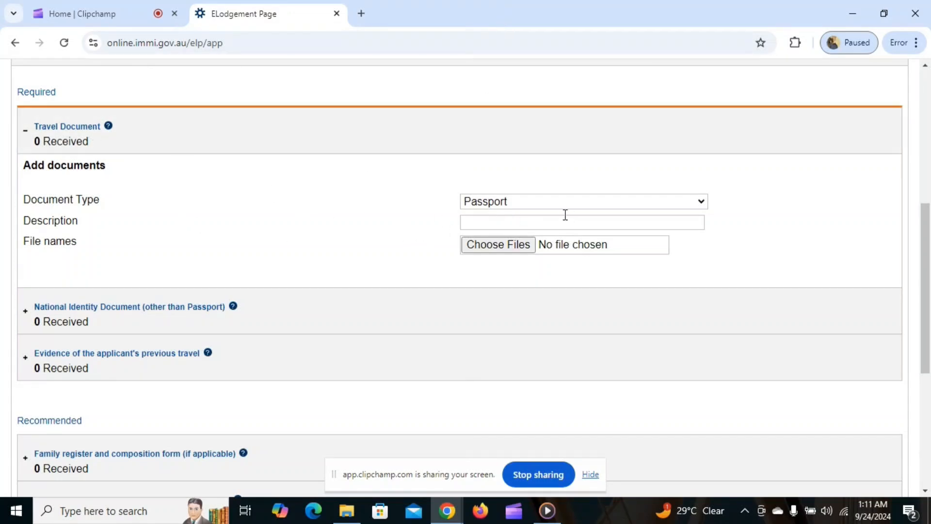
Expand the National Identity Document section and enter the description 'aadhar card'
{"action": "scroll", "coordinate": [203, 204], "scroll_direction": "down", "scroll_amount": 3}
{"action": "left_click", "coordinate": [95, 174]}
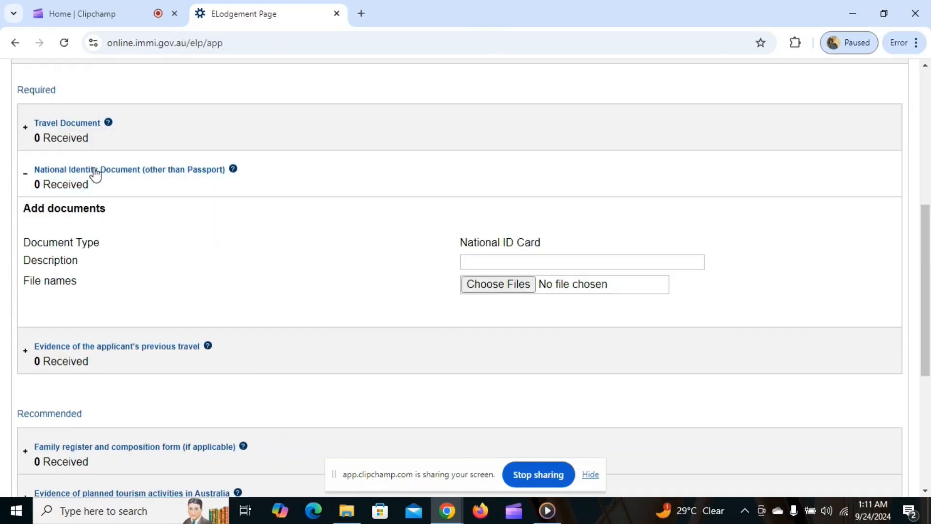
{"action": "left_click", "coordinate": [499, 260]}
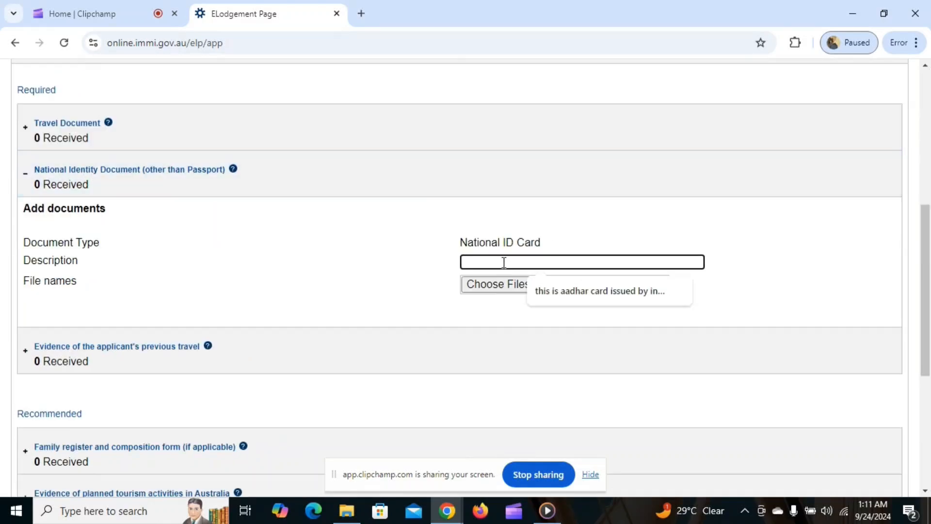
{"action": "type", "text": "aadha"}
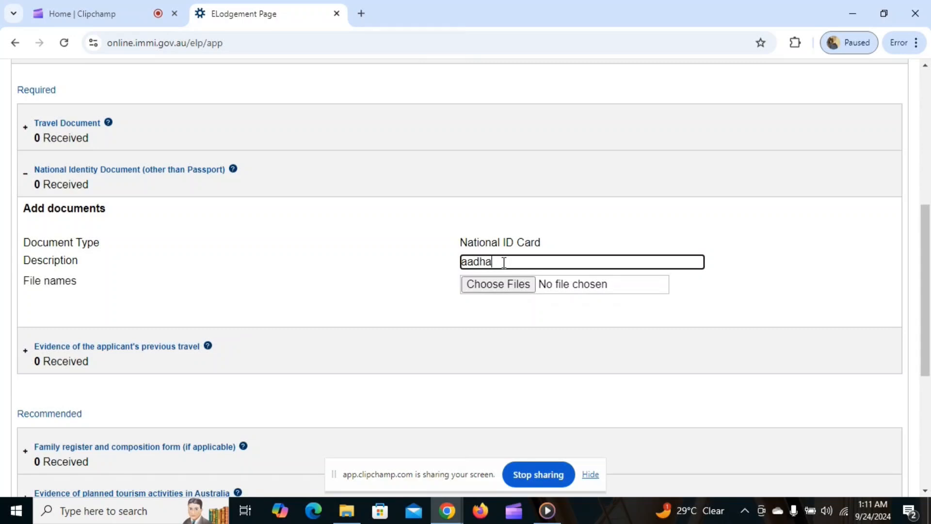
{"action": "type", "text": "r card"}
Expand the previous-travel evidence section and set its document type to Other (specify)
{"action": "scroll", "coordinate": [437, 252], "scroll_direction": "down", "scroll_amount": 3}
{"action": "scroll", "coordinate": [339, 163], "scroll_direction": "down", "scroll_amount": 1}
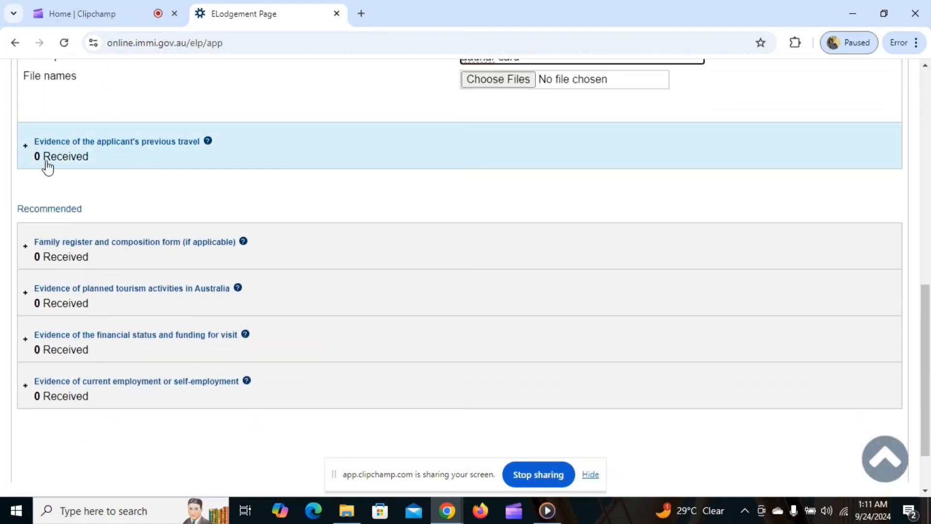
{"action": "left_click", "coordinate": [92, 148]}
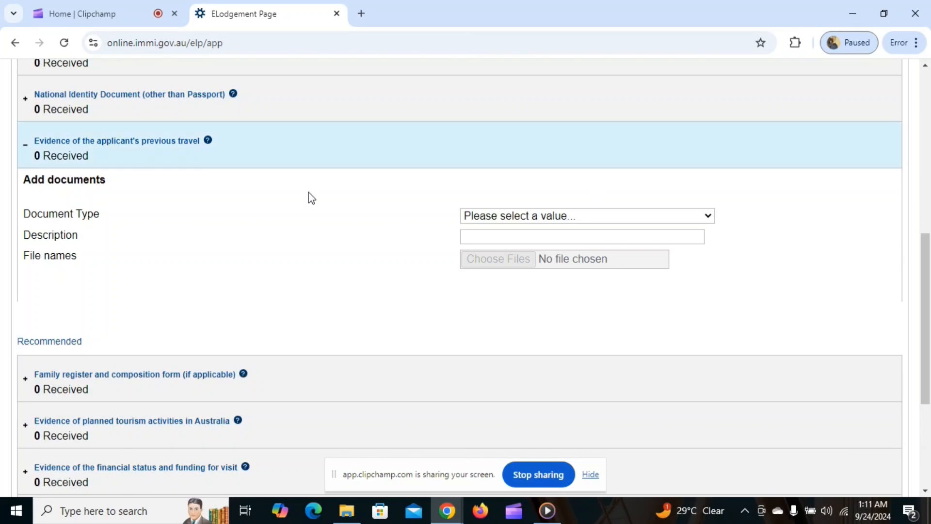
{"action": "left_click", "coordinate": [487, 219]}
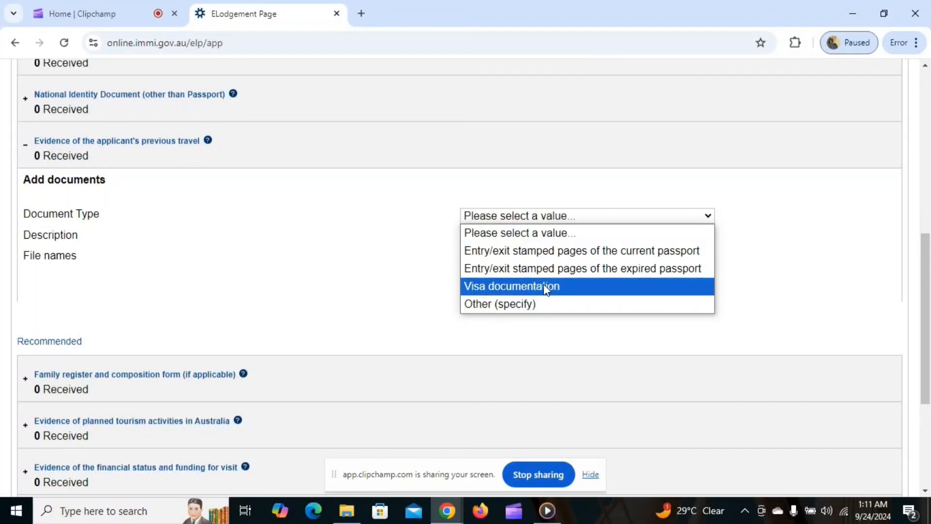
{"action": "left_click", "coordinate": [506, 301]}
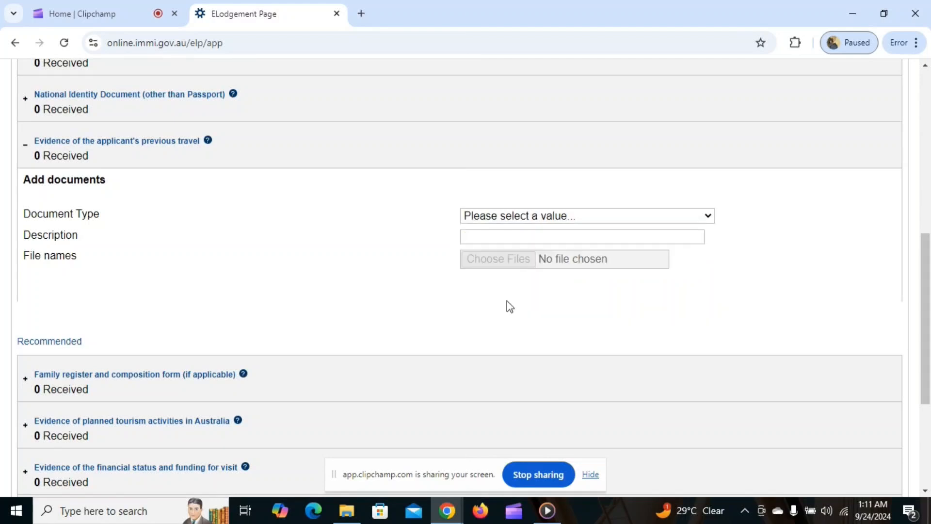
{"action": "left_click", "coordinate": [504, 236]}
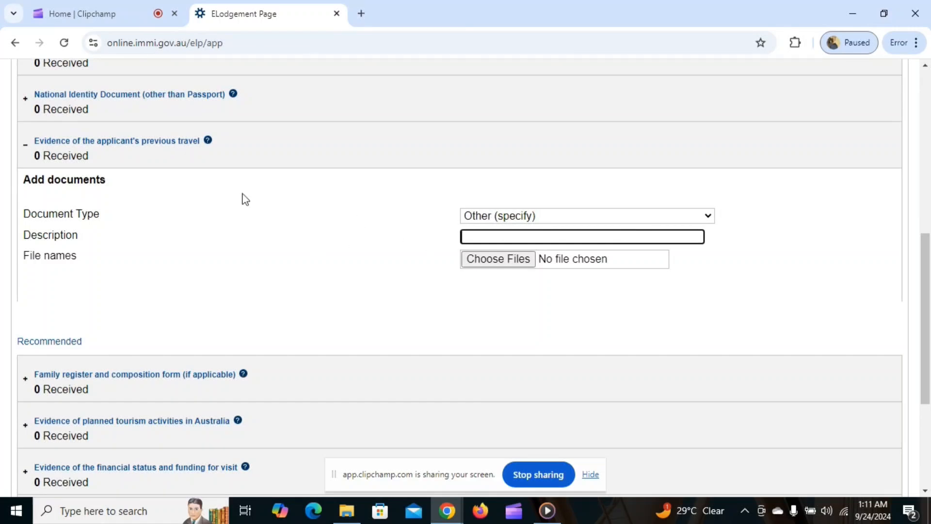
{"action": "scroll", "coordinate": [158, 202], "scroll_direction": "down", "scroll_amount": 3}
{"action": "scroll", "coordinate": [160, 201], "scroll_direction": "down", "scroll_amount": 2}
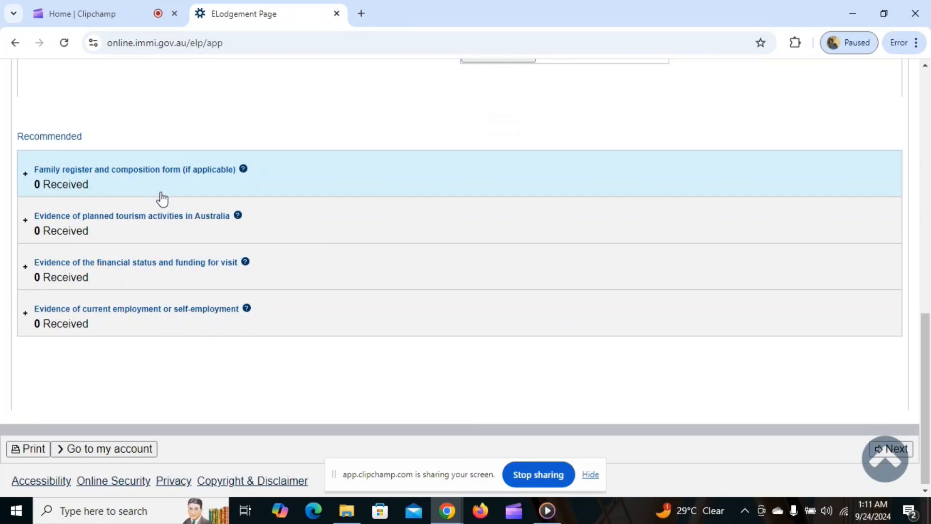
Toggle the Family register section, then set the tourism evidence type to Itinerary, then Other (specify)
{"action": "left_click", "coordinate": [90, 177]}
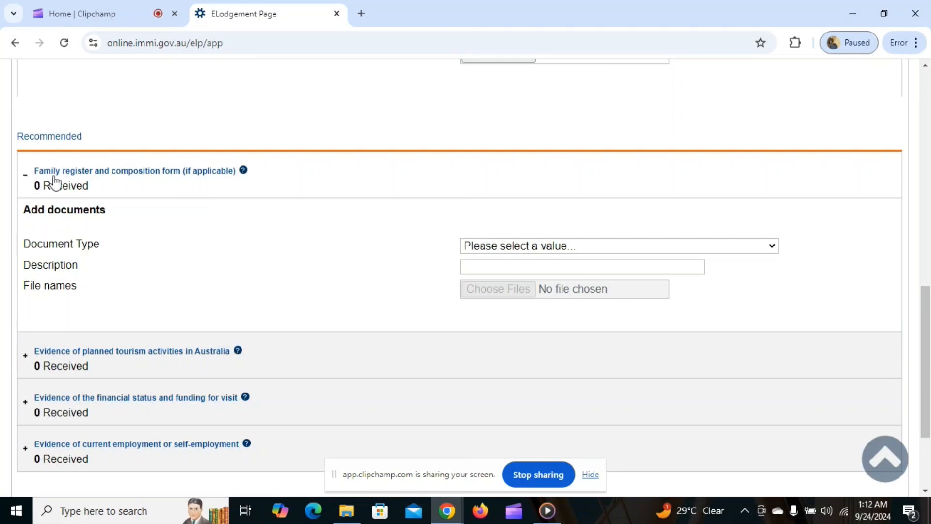
{"action": "left_click", "coordinate": [25, 175]}
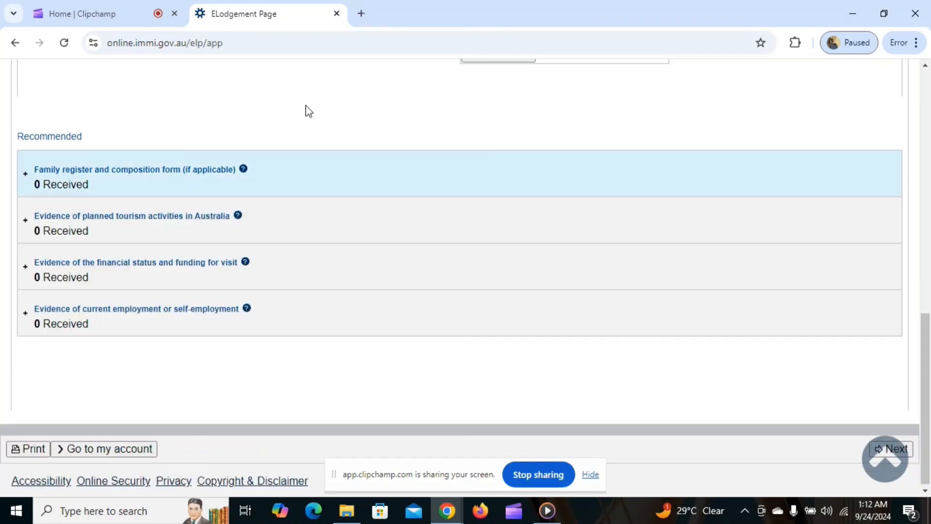
{"action": "left_click", "coordinate": [118, 217]}
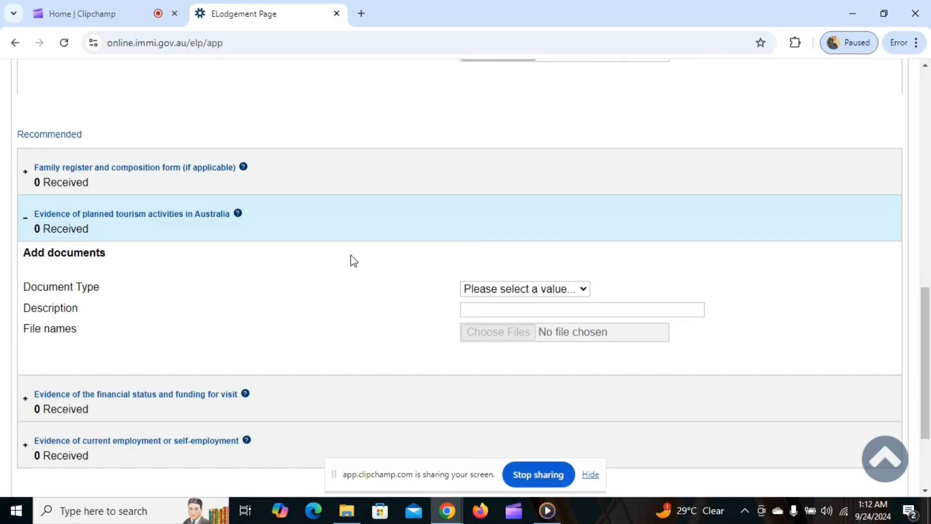
{"action": "scroll", "coordinate": [351, 254], "scroll_direction": "down", "scroll_amount": 2}
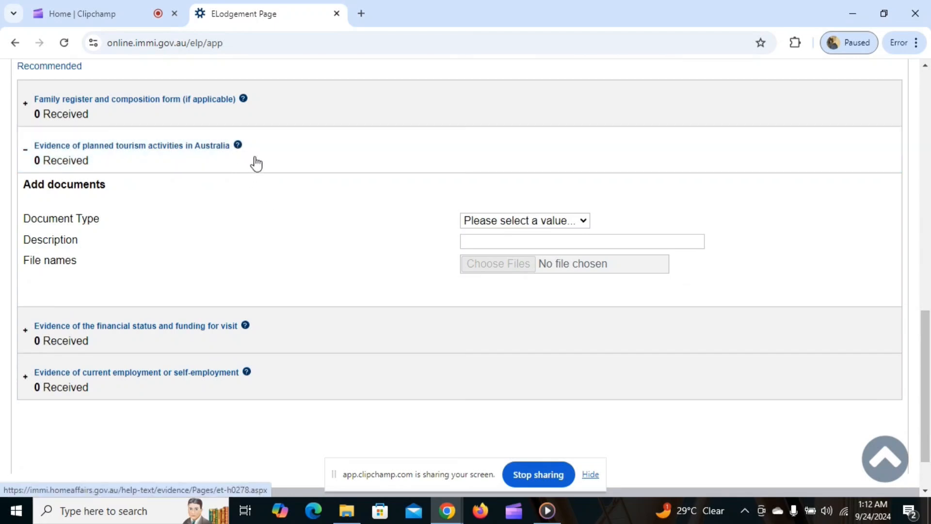
{"action": "left_click", "coordinate": [481, 223]}
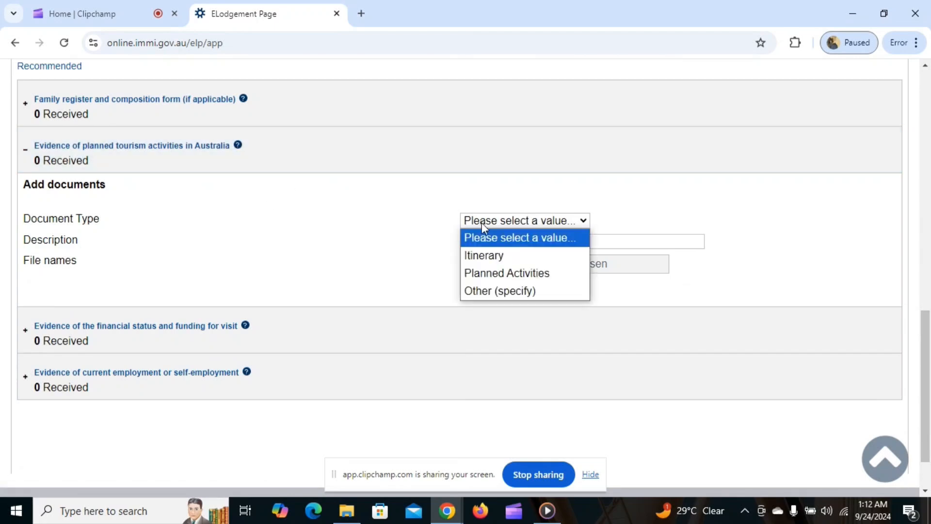
{"action": "left_click", "coordinate": [492, 257]}
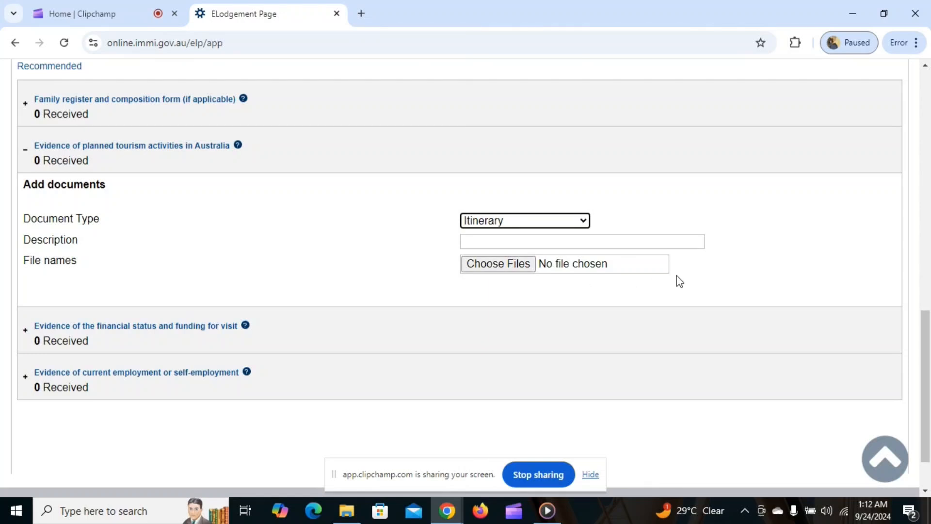
{"action": "scroll", "coordinate": [675, 281], "scroll_direction": "down", "scroll_amount": 1}
{"action": "left_click", "coordinate": [525, 156]}
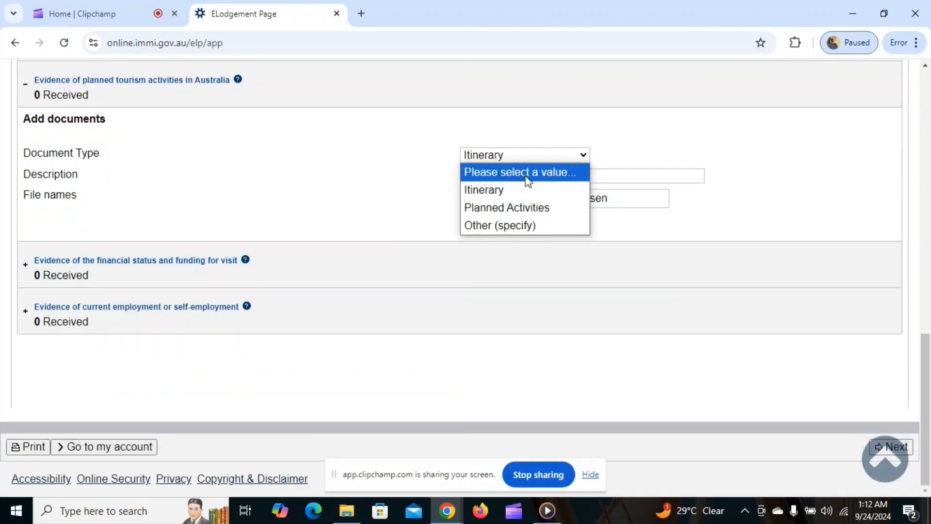
{"action": "left_click", "coordinate": [520, 226]}
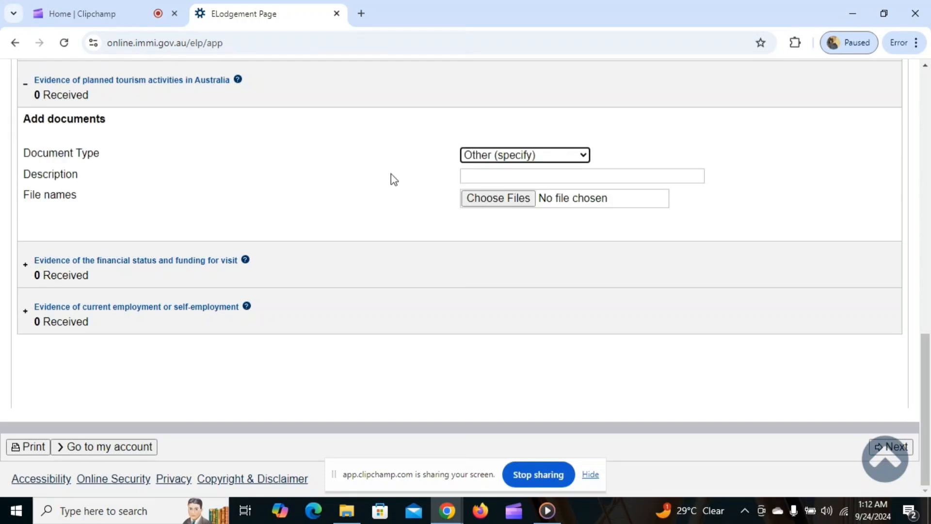
Set the financial status evidence type to Bank Statement - Personal, then collapse that section
{"action": "left_click", "coordinate": [158, 261]}
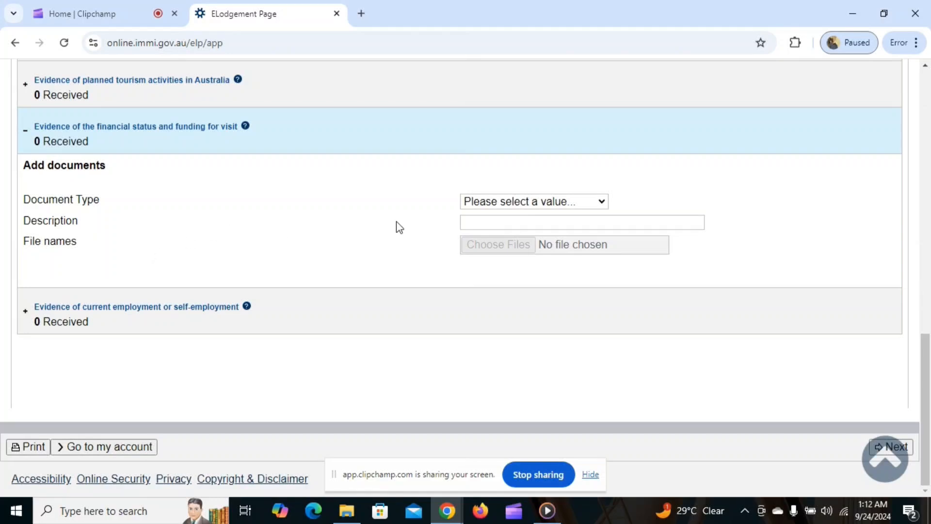
{"action": "left_click", "coordinate": [500, 204]}
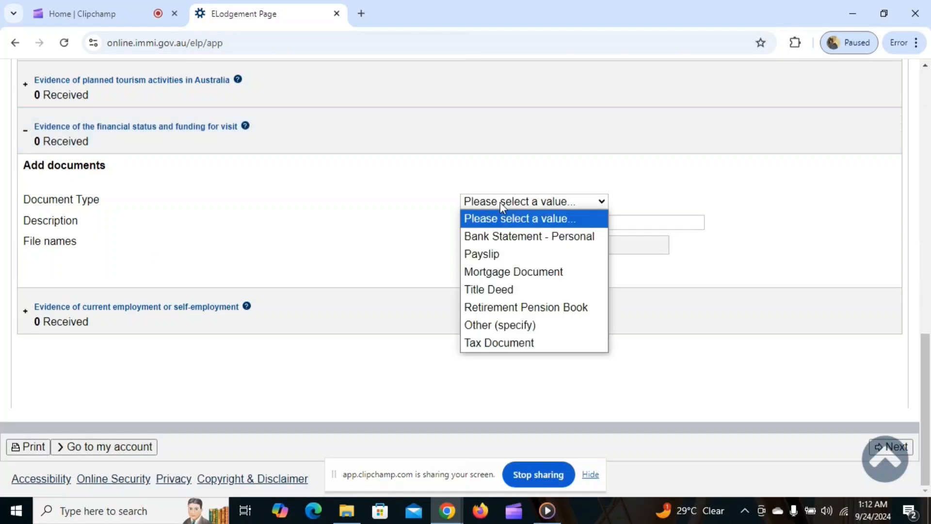
{"action": "left_click", "coordinate": [501, 238]}
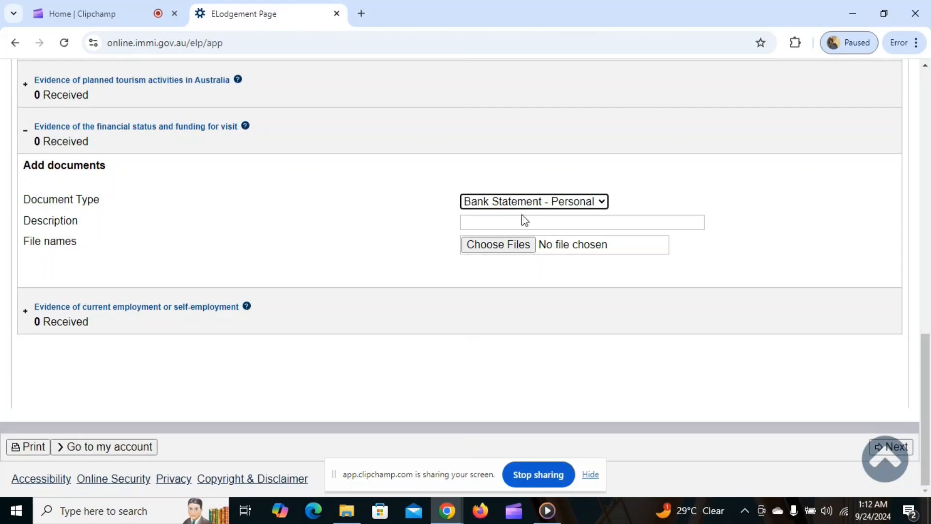
{"action": "left_click", "coordinate": [520, 202]}
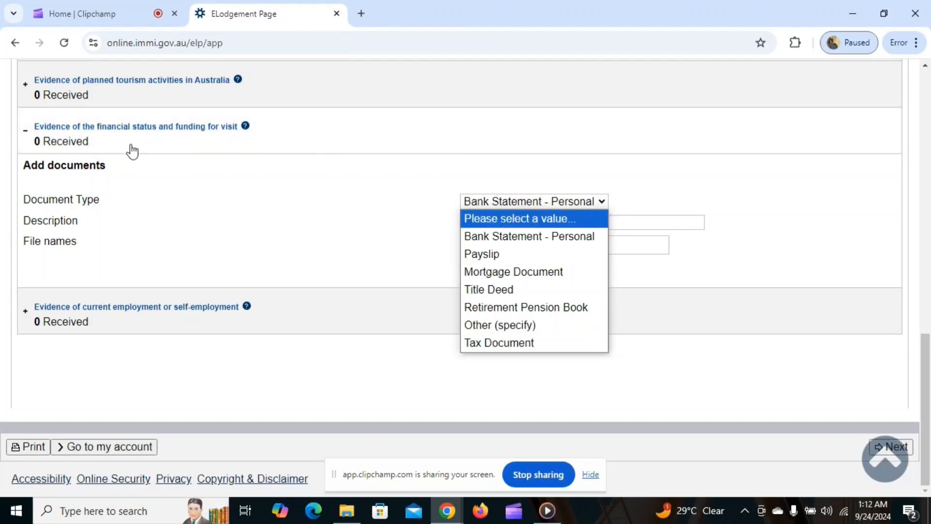
{"action": "left_click", "coordinate": [25, 131]}
{"action": "left_click", "coordinate": [24, 130]}
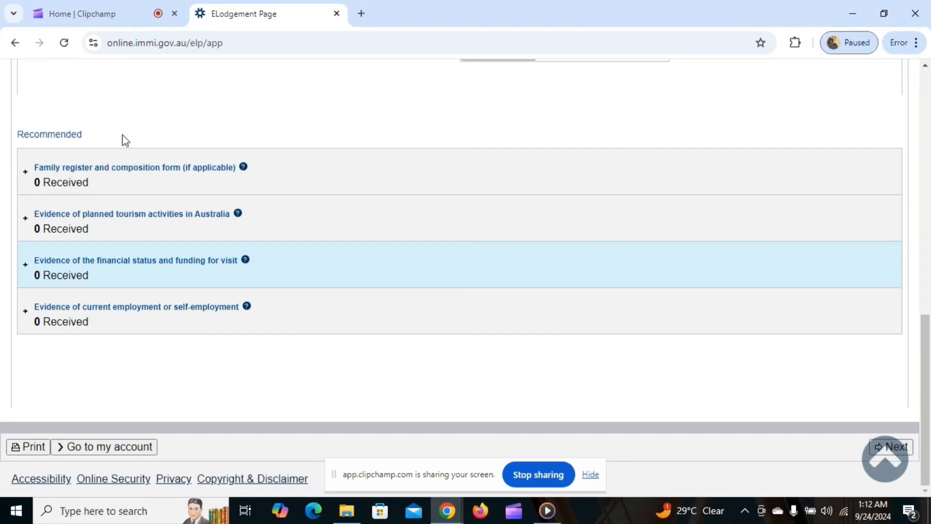
{"action": "left_click", "coordinate": [99, 314]}
Review employment document types without choosing one and open the employment-evidence help tab
{"action": "scroll", "coordinate": [325, 256], "scroll_direction": "down", "scroll_amount": 3}
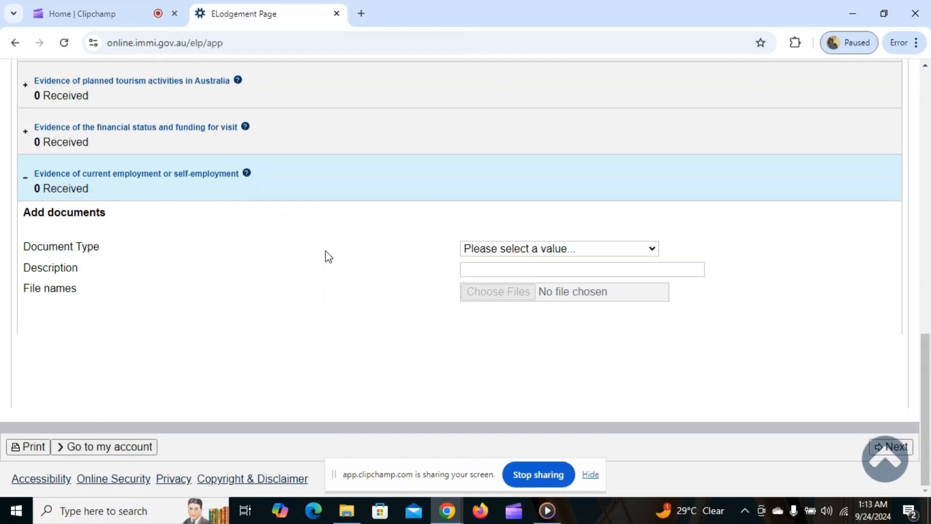
{"action": "left_click", "coordinate": [493, 248]}
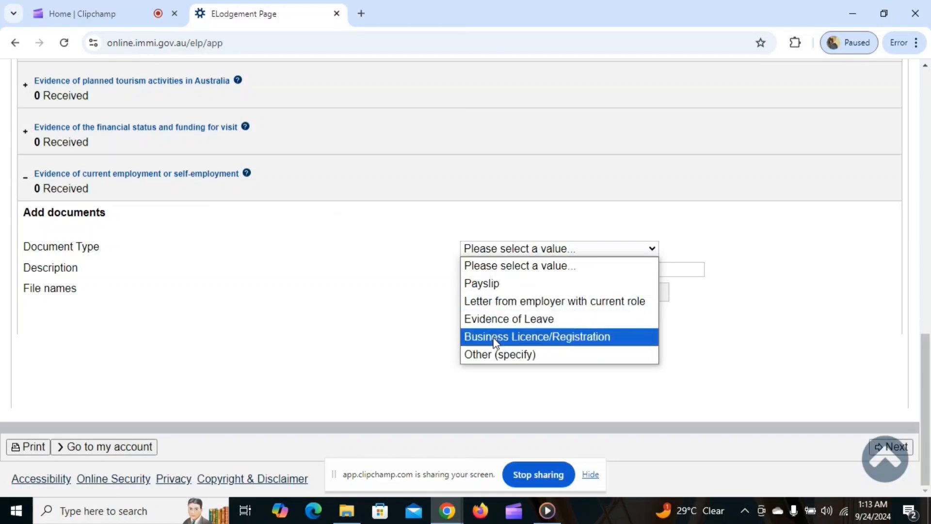
{"action": "left_click", "coordinate": [406, 297]}
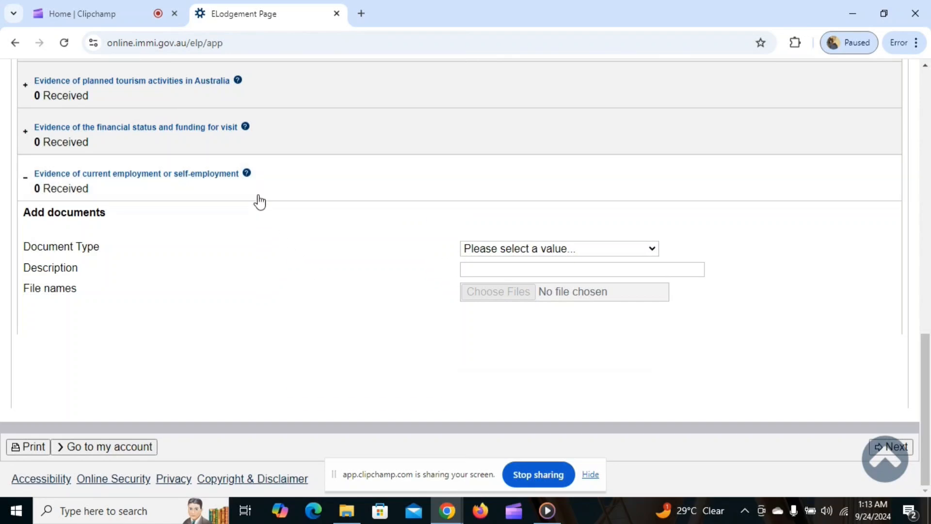
{"action": "left_click", "coordinate": [246, 173]}
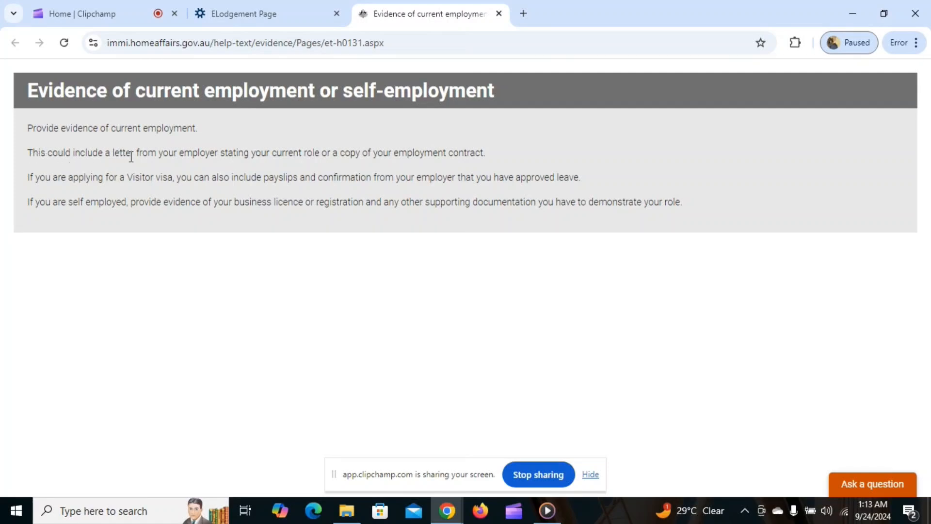
{"action": "left_click", "coordinate": [237, 12]}
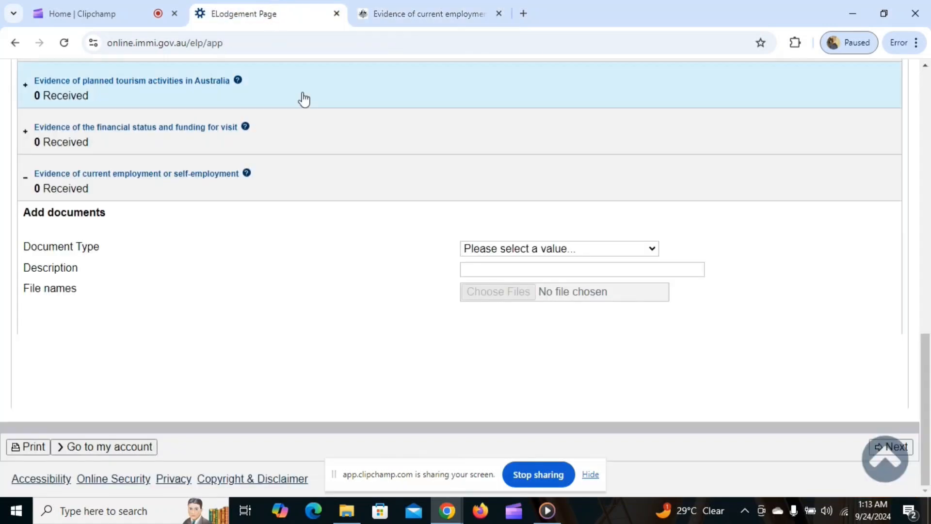
{"action": "left_click", "coordinate": [595, 477]}
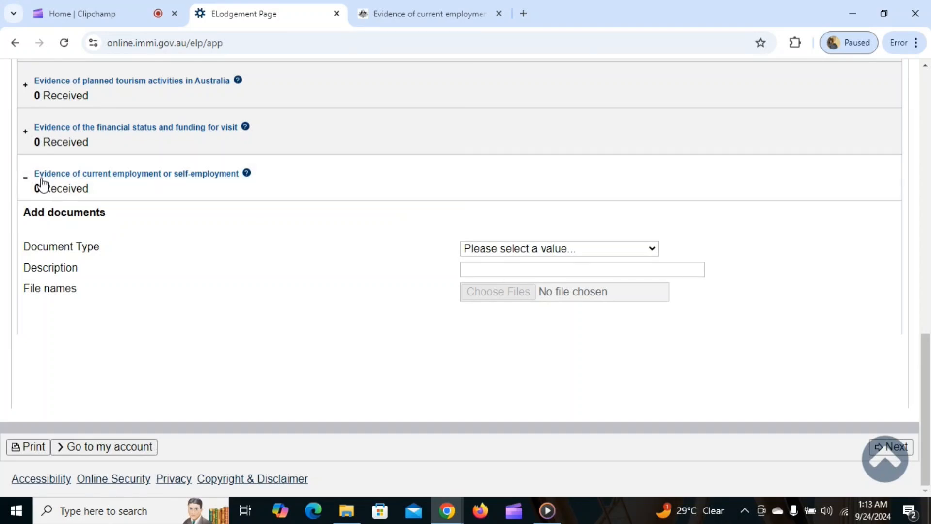
Collapse the employment, previous-travel and applicant document sections, showing 0 of 60 attachments
{"action": "left_click", "coordinate": [26, 177]}
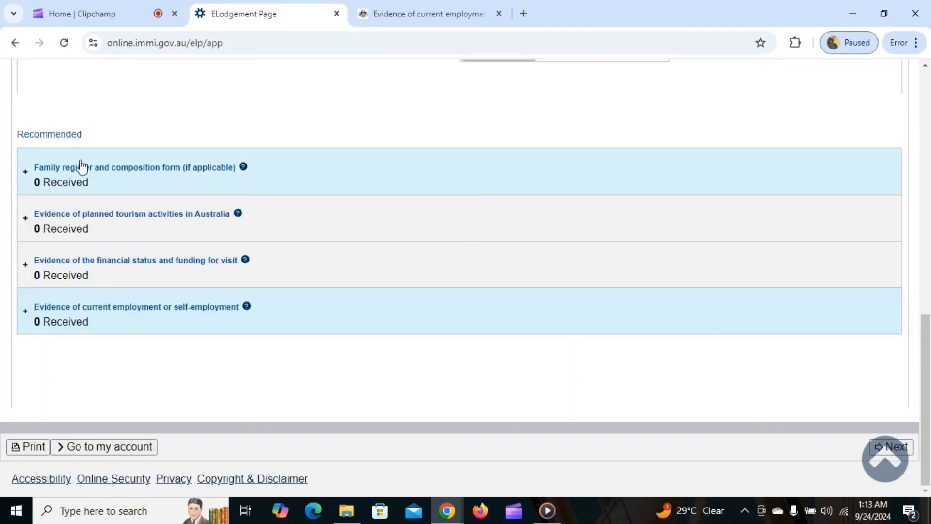
{"action": "scroll", "coordinate": [48, 248], "scroll_direction": "up", "scroll_amount": 5}
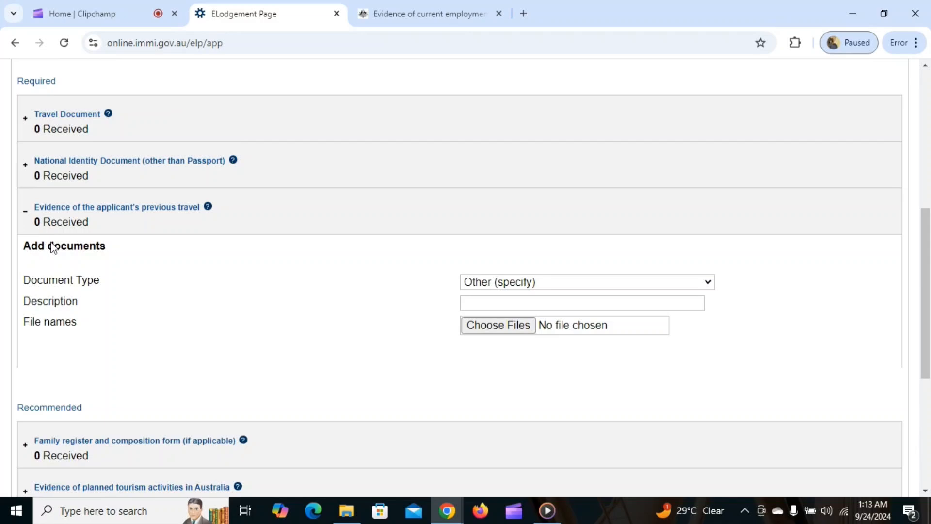
{"action": "left_click", "coordinate": [24, 210]}
{"action": "scroll", "coordinate": [366, 208], "scroll_direction": "up", "scroll_amount": 3}
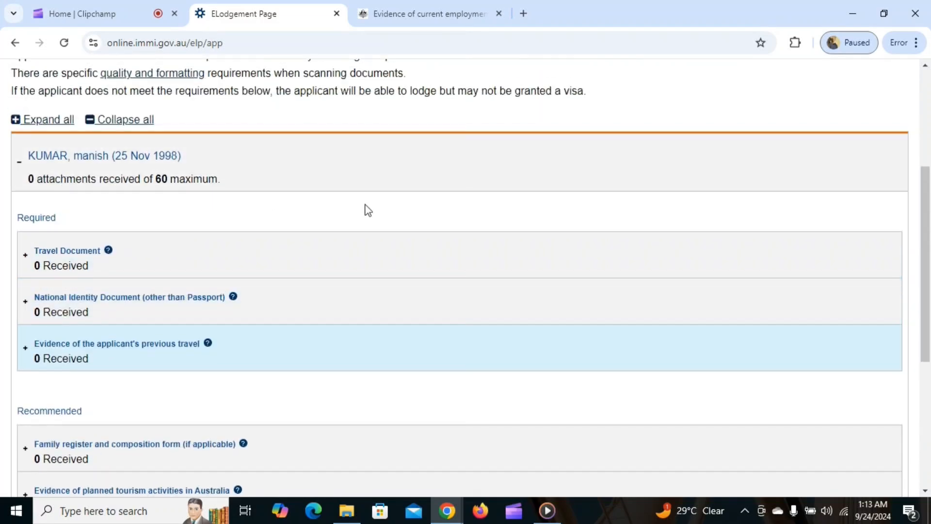
{"action": "scroll", "coordinate": [377, 225], "scroll_direction": "down", "scroll_amount": 6}
{"action": "scroll", "coordinate": [194, 193], "scroll_direction": "up", "scroll_amount": 6}
{"action": "left_click", "coordinate": [19, 162]}
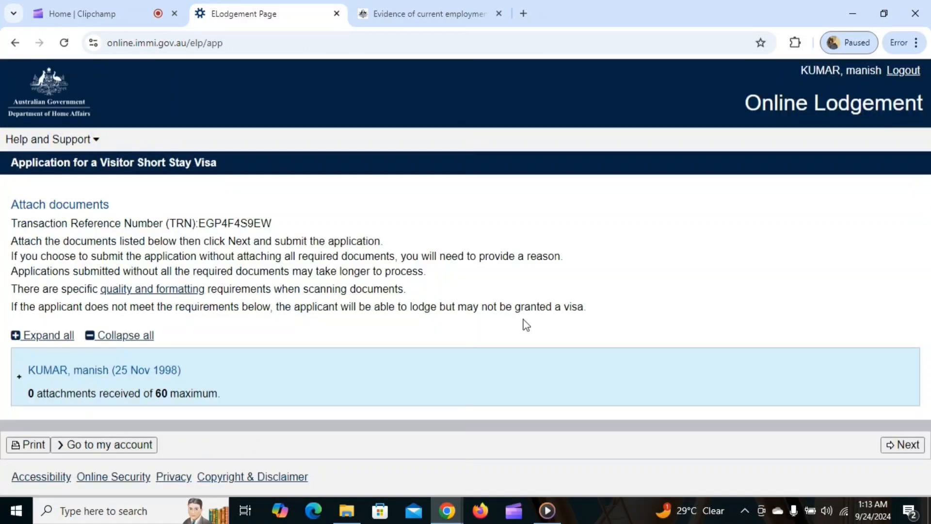
Try to continue past Attach documents, read the error, and close the employment help tab
{"action": "left_click", "coordinate": [902, 445]}
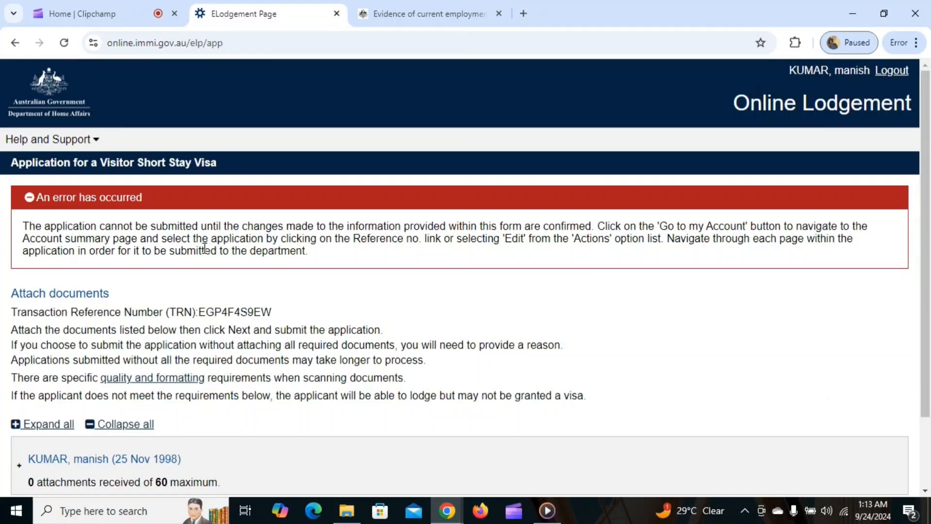
{"action": "scroll", "coordinate": [528, 235], "scroll_direction": "down", "scroll_amount": 2}
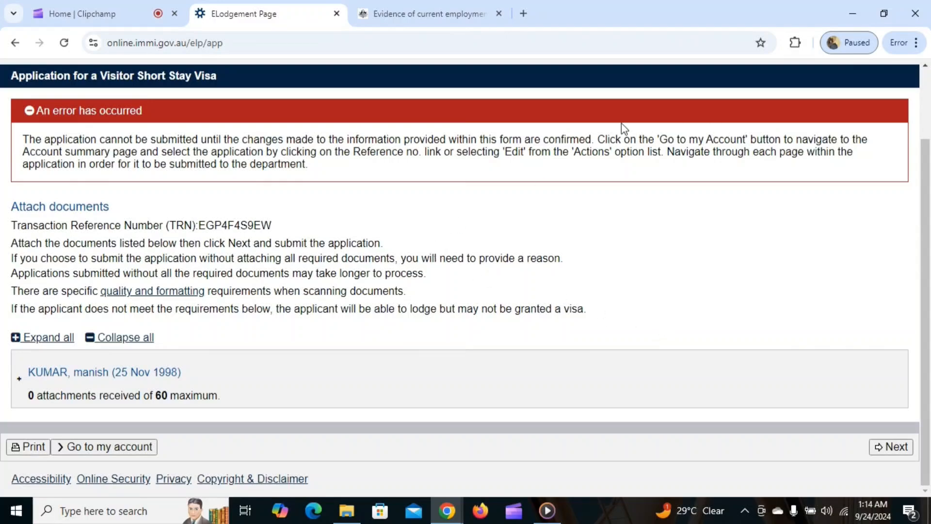
{"action": "left_click", "coordinate": [439, 7]}
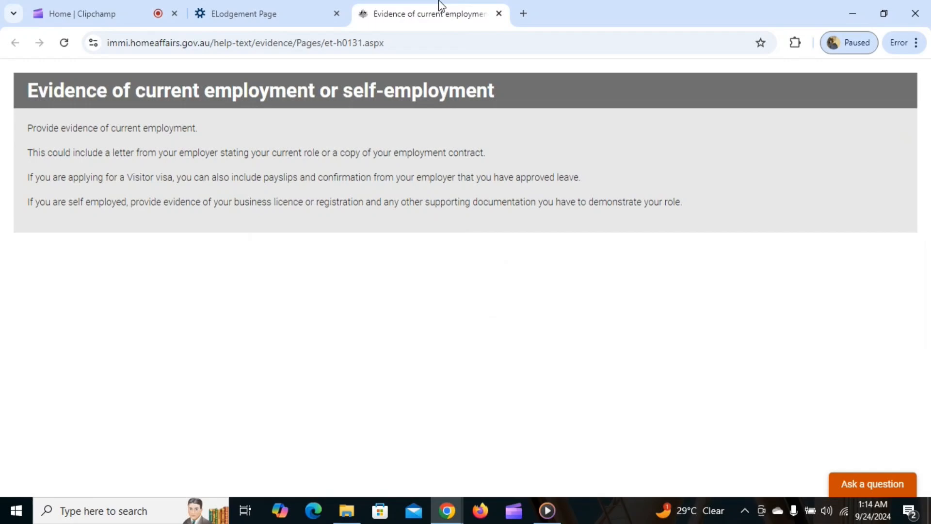
{"action": "left_click", "coordinate": [293, 6]}
{"action": "left_click", "coordinate": [499, 12]}
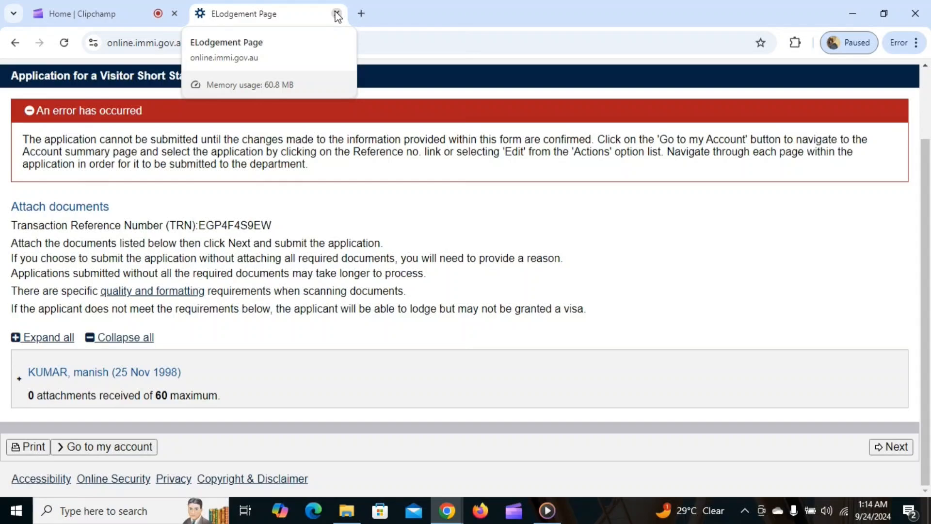
Log out of ImmiAccount and reach the logout-successful confirmation
{"action": "scroll", "coordinate": [800, 194], "scroll_direction": "up", "scroll_amount": 2}
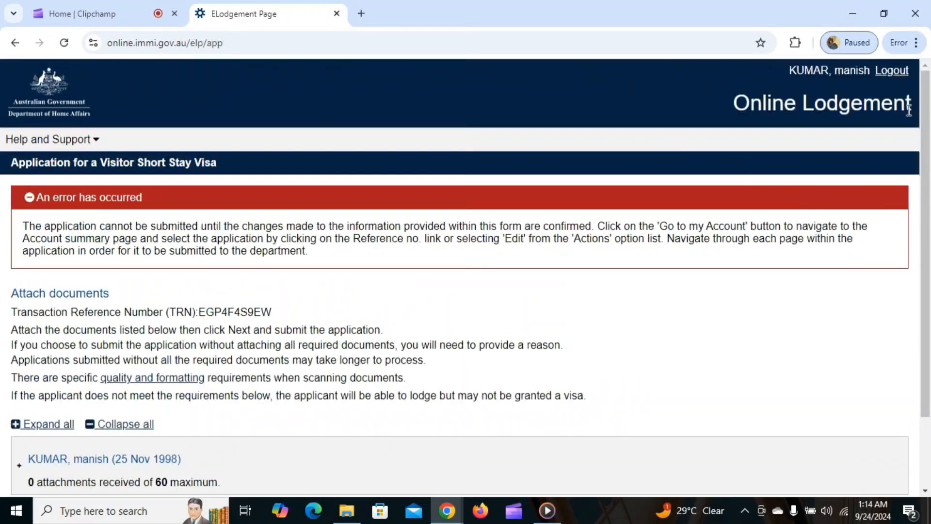
{"action": "left_click", "coordinate": [892, 72]}
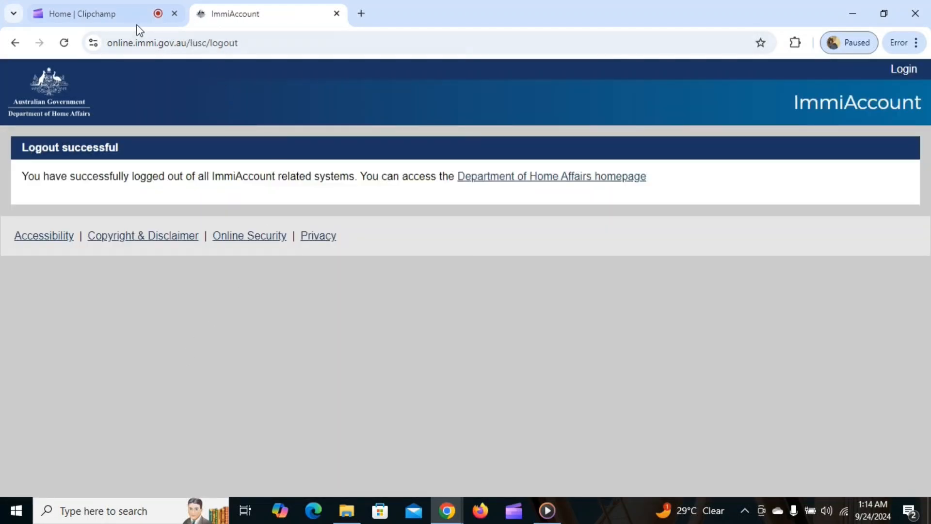
{"action": "left_click", "coordinate": [114, 12]}
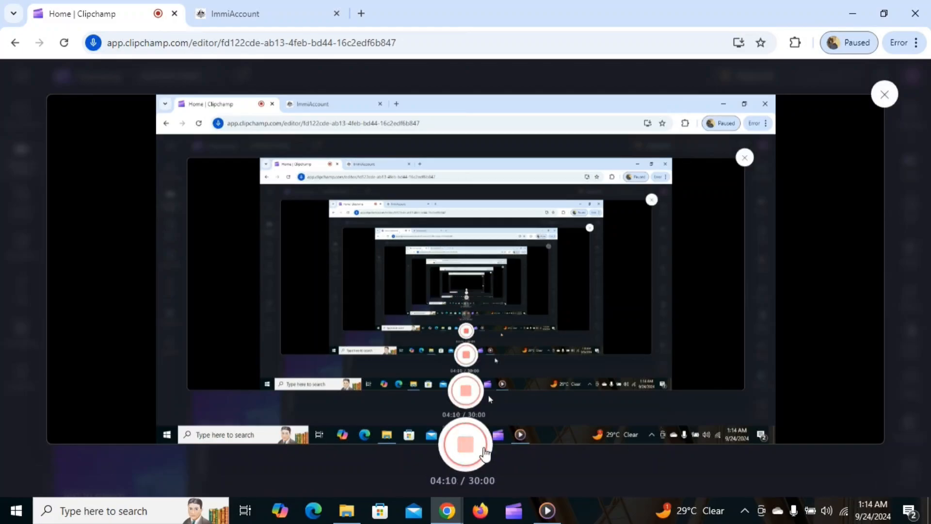